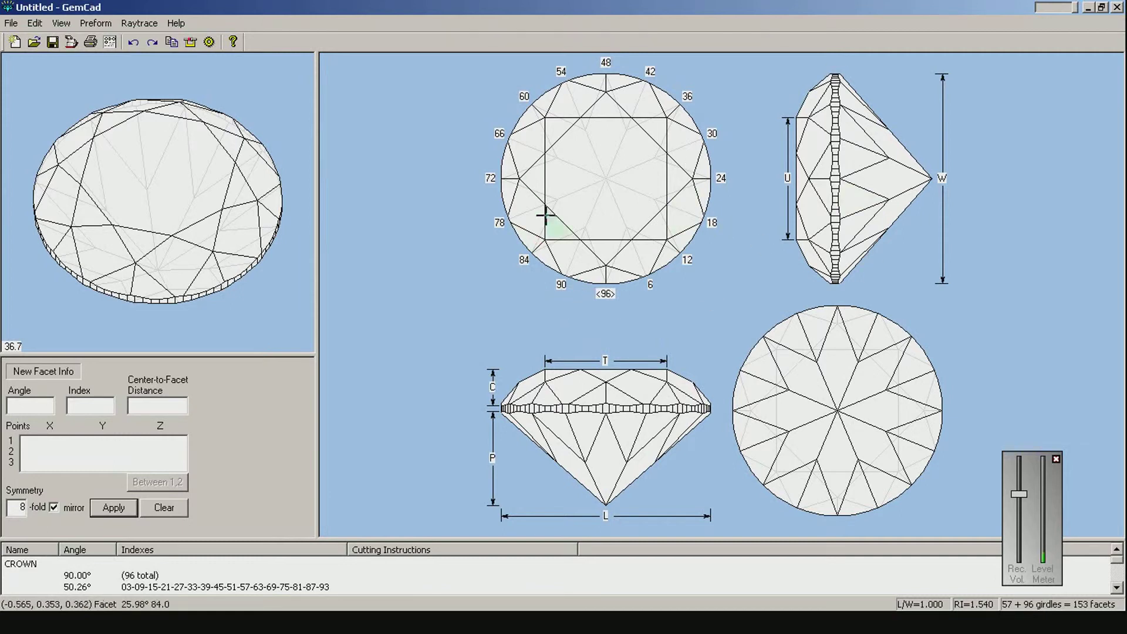
Close the current brilliant design without saving it and relaunch GemCad with an empty design
drag(196, 271, 219, 133)
drag(176, 218, 169, 136)
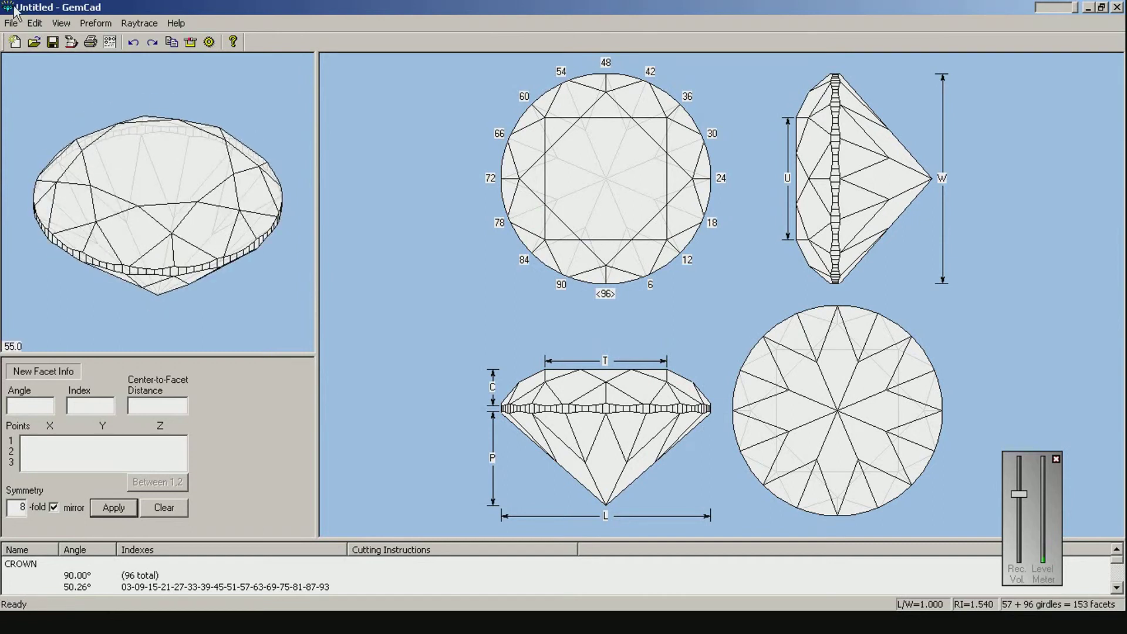
click(11, 23)
click(27, 108)
click(576, 349)
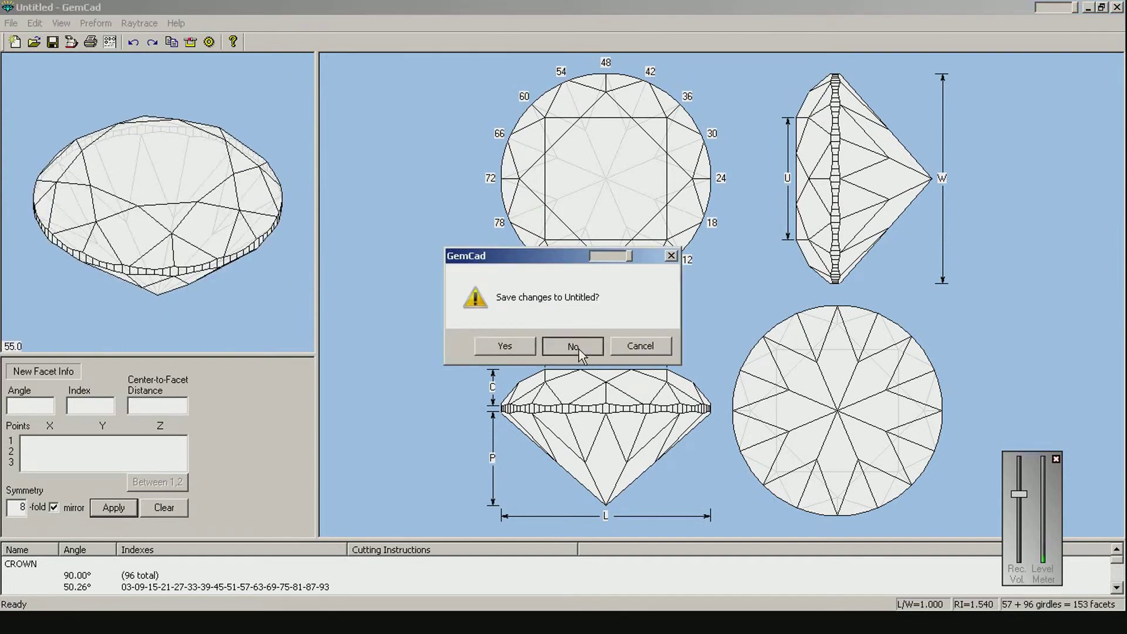
key(super)
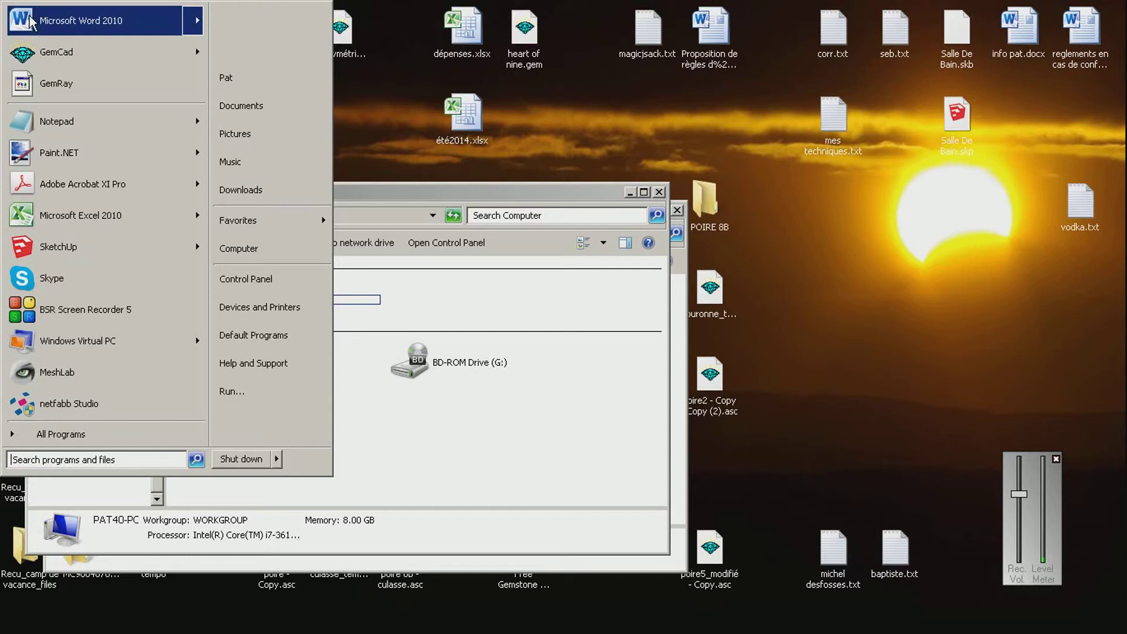
click(68, 89)
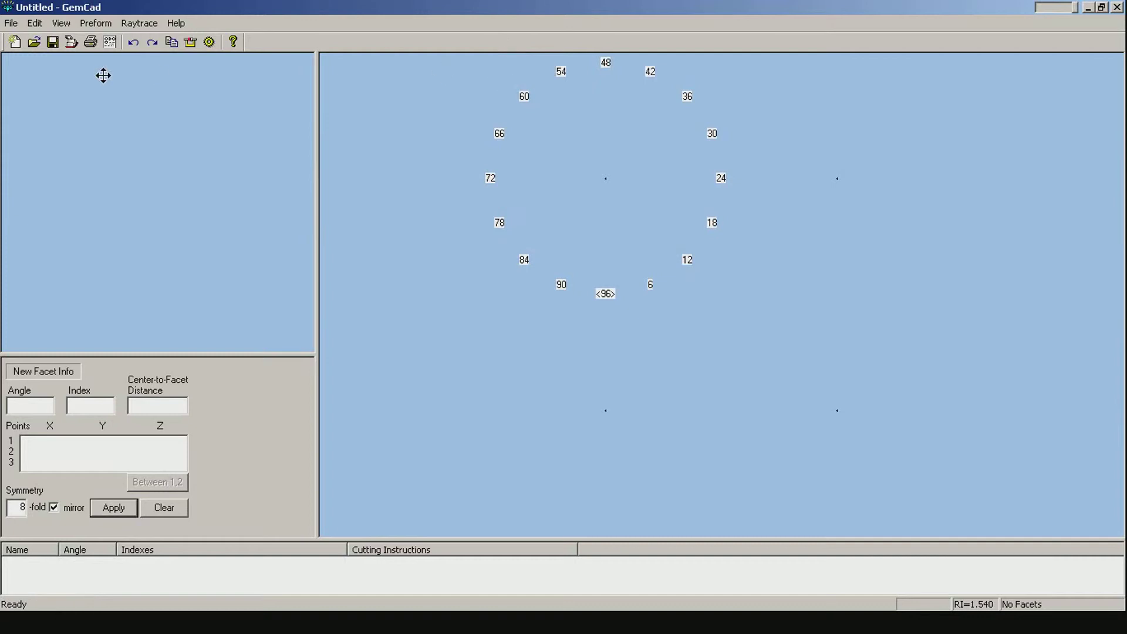
Cut a round girdle at 90° and index 0 with 96-fold symmetry
double_click(26, 508)
text(96)
click(34, 410)
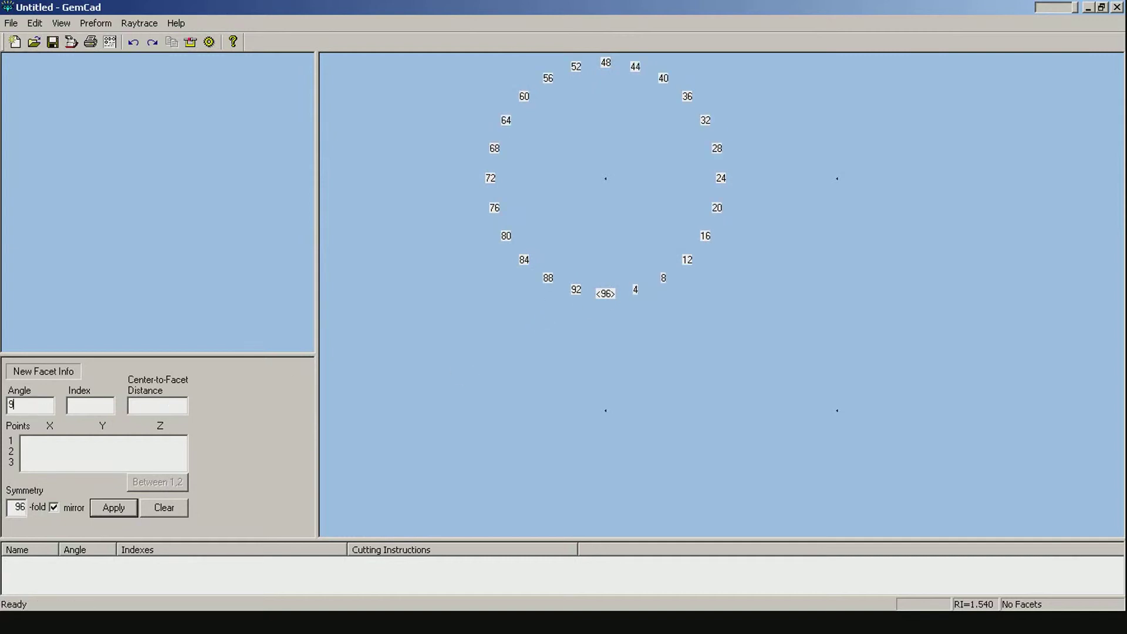
click(115, 509)
click(96, 405)
text(0)
click(106, 511)
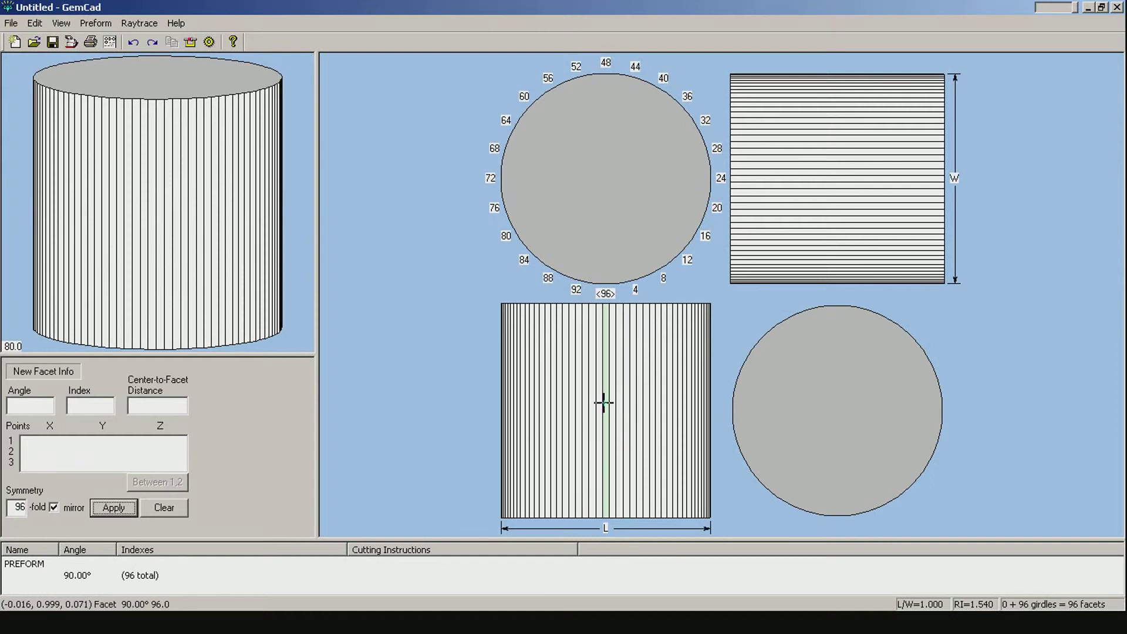
Cut a 40° crown tier at index 0 through a point on the front girdle facet, with 16-fold symmetry and no mirror
double_click(603, 402)
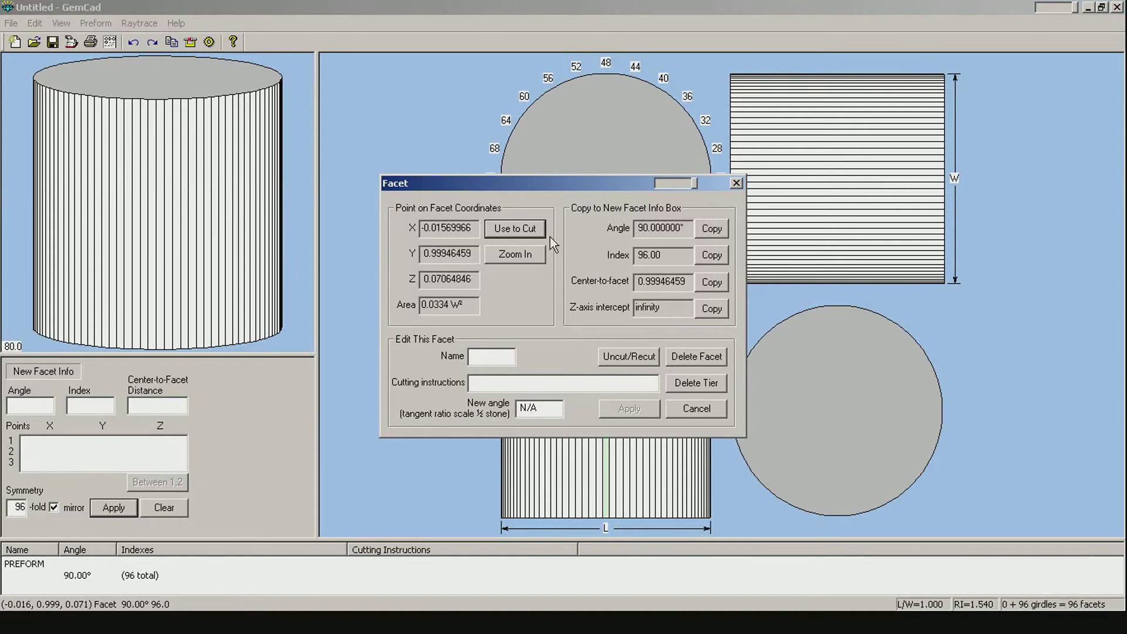
click(527, 227)
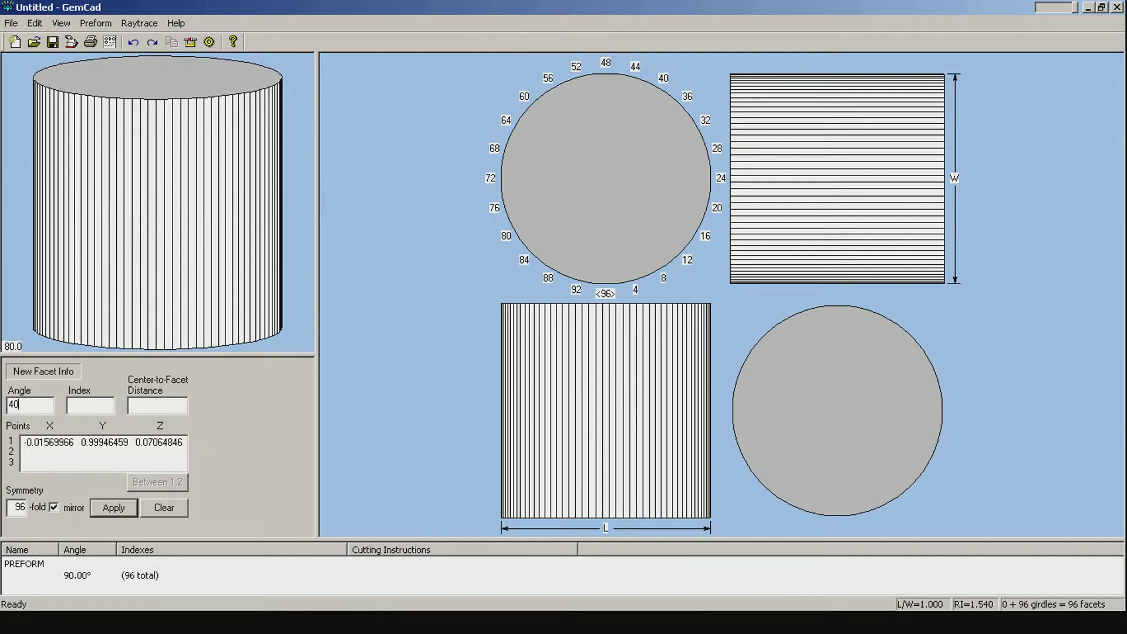
click(108, 410)
text(0)
click(22, 509)
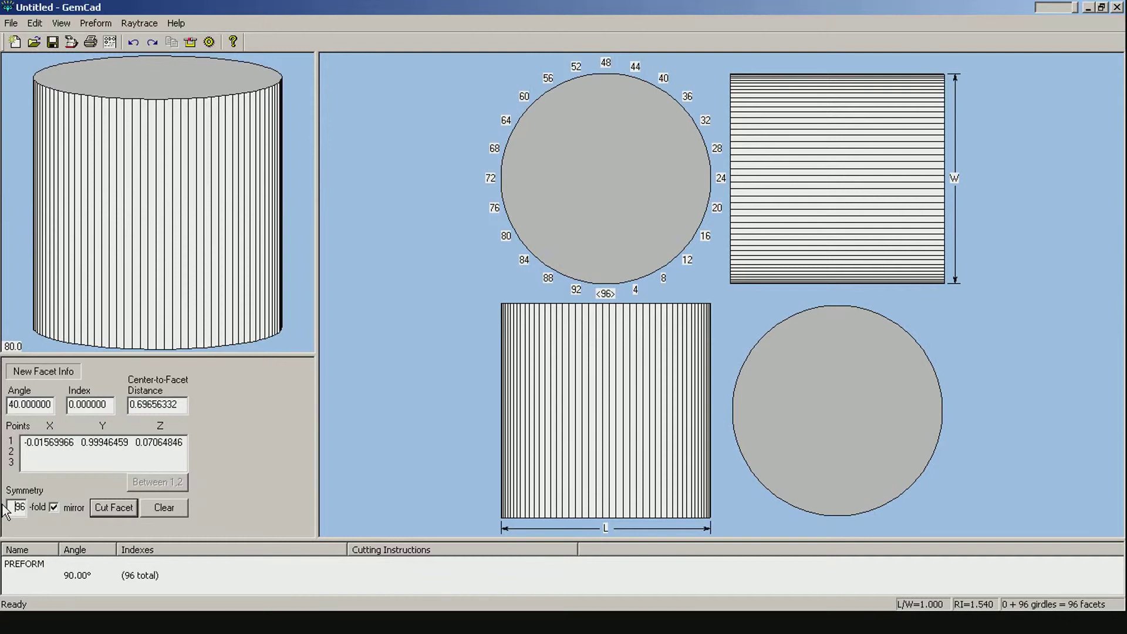
double_click(17, 507)
text(16)
click(54, 506)
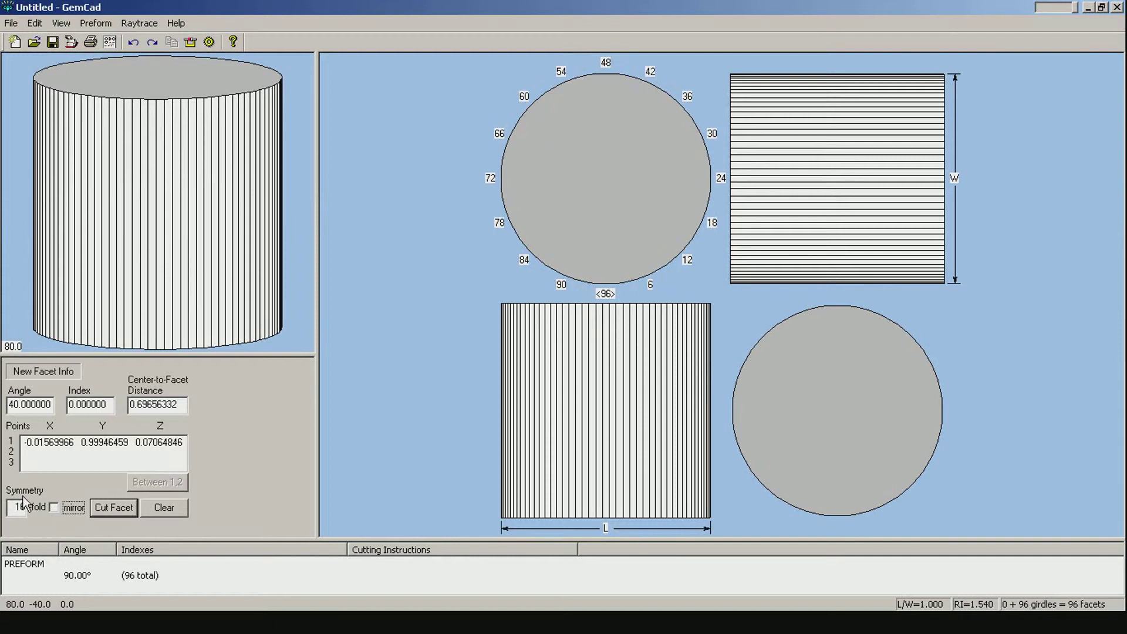
click(117, 508)
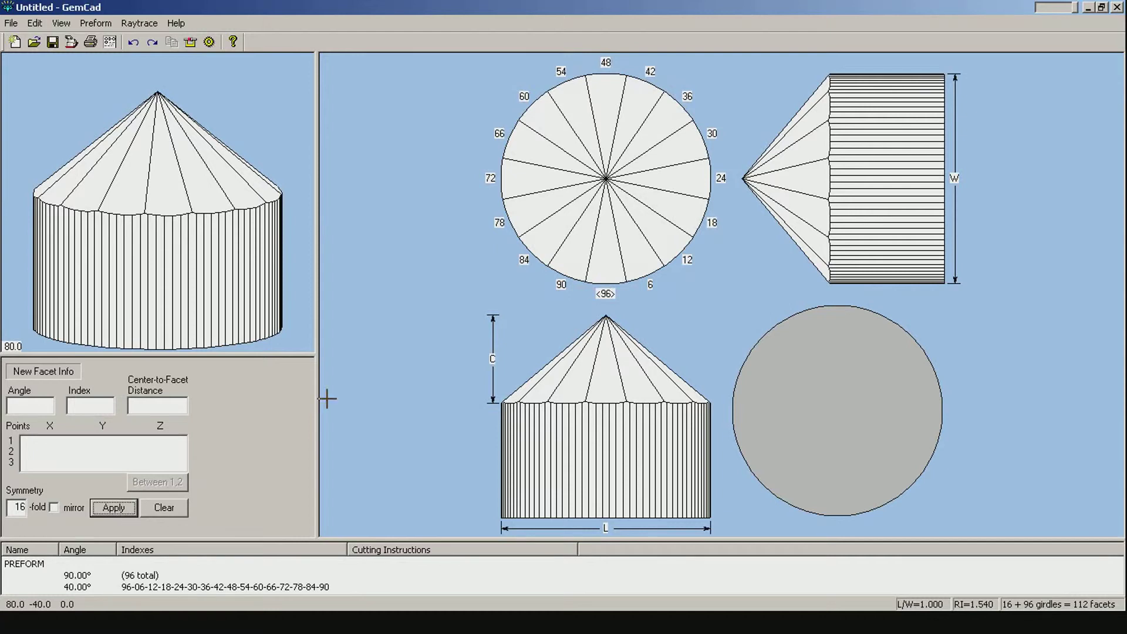
Set two cut points: the girdle meet between facets 96 and 6, and 0.25 along the edge between facets 90 and 96
click(626, 282)
click(610, 261)
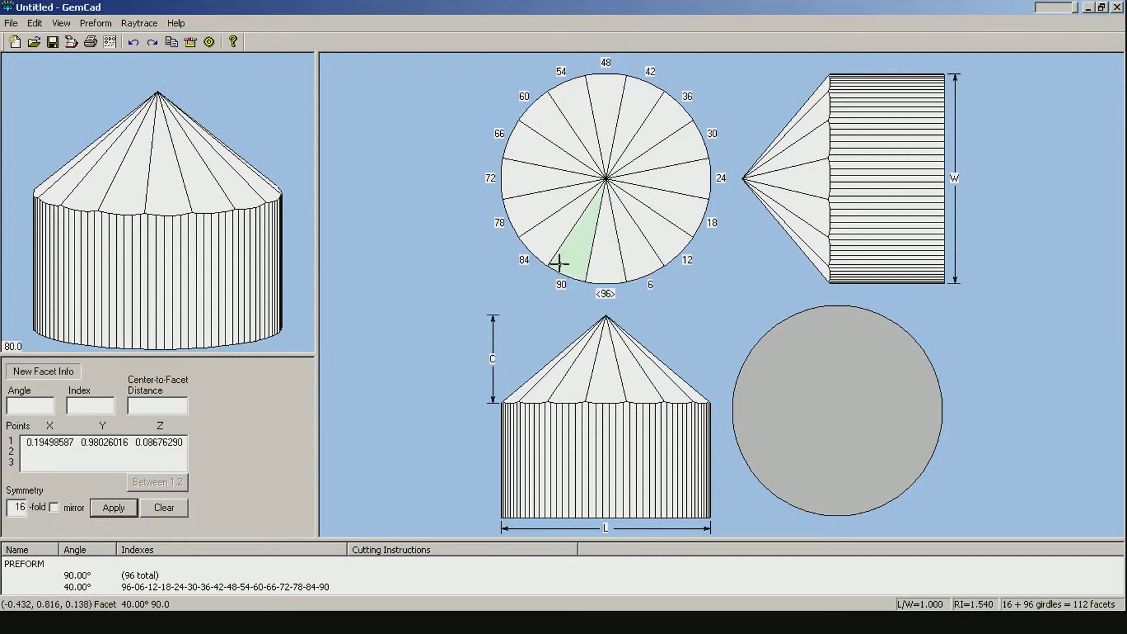
click(591, 257)
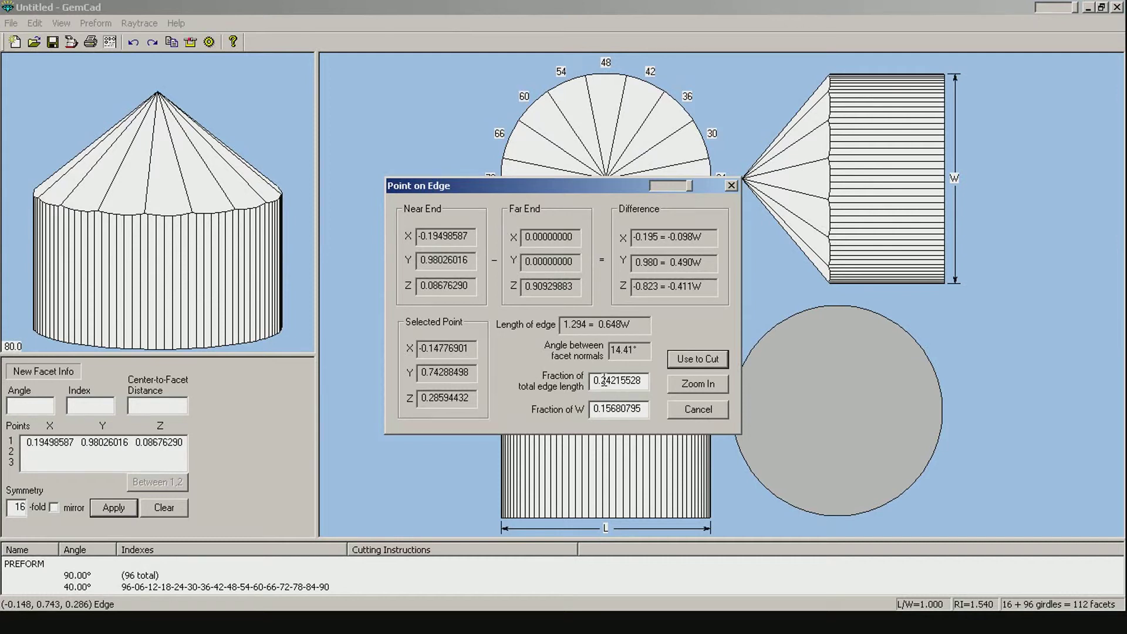
drag(579, 185, 330, 135)
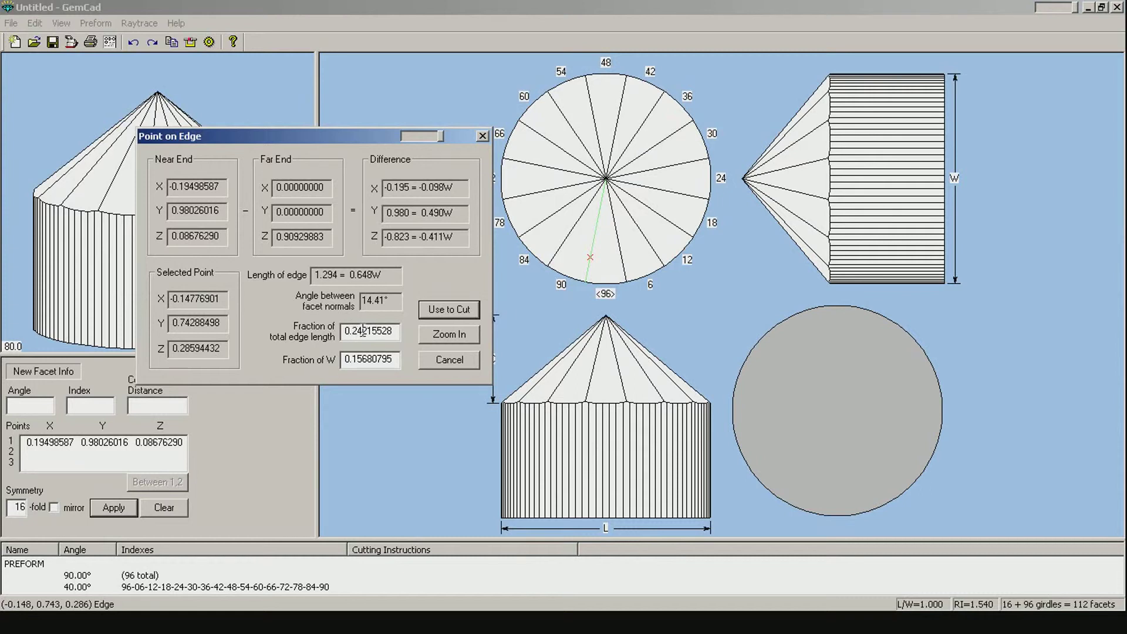
drag(359, 332, 400, 332)
text(5)
click(450, 310)
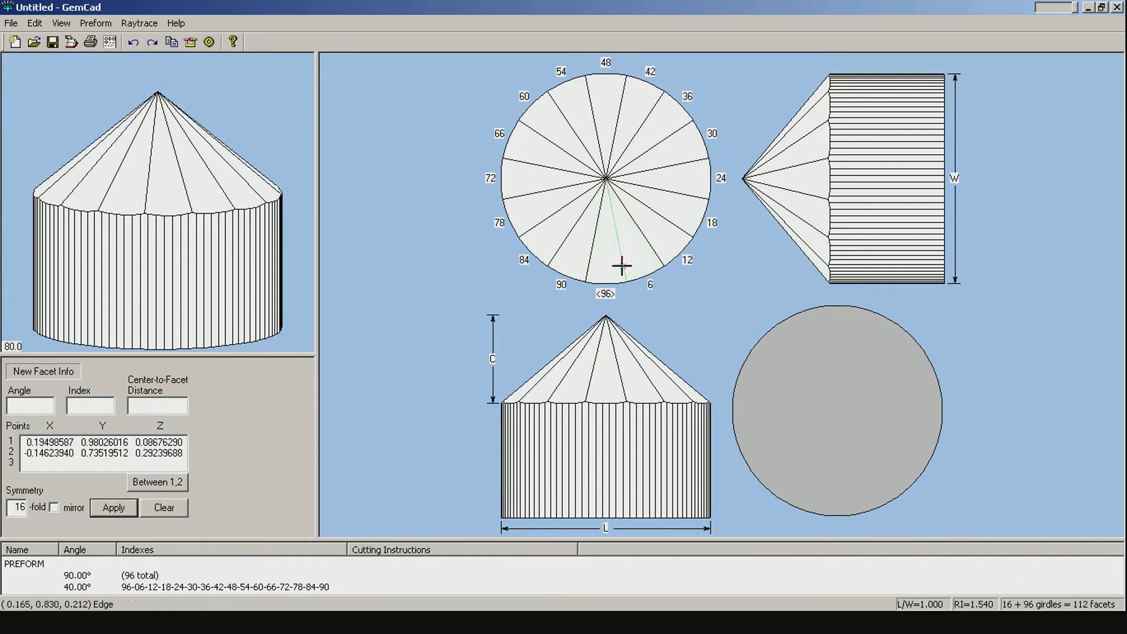
Cut a crown tier at index 3 through the two chosen points with 16-fold symmetry
click(88, 411)
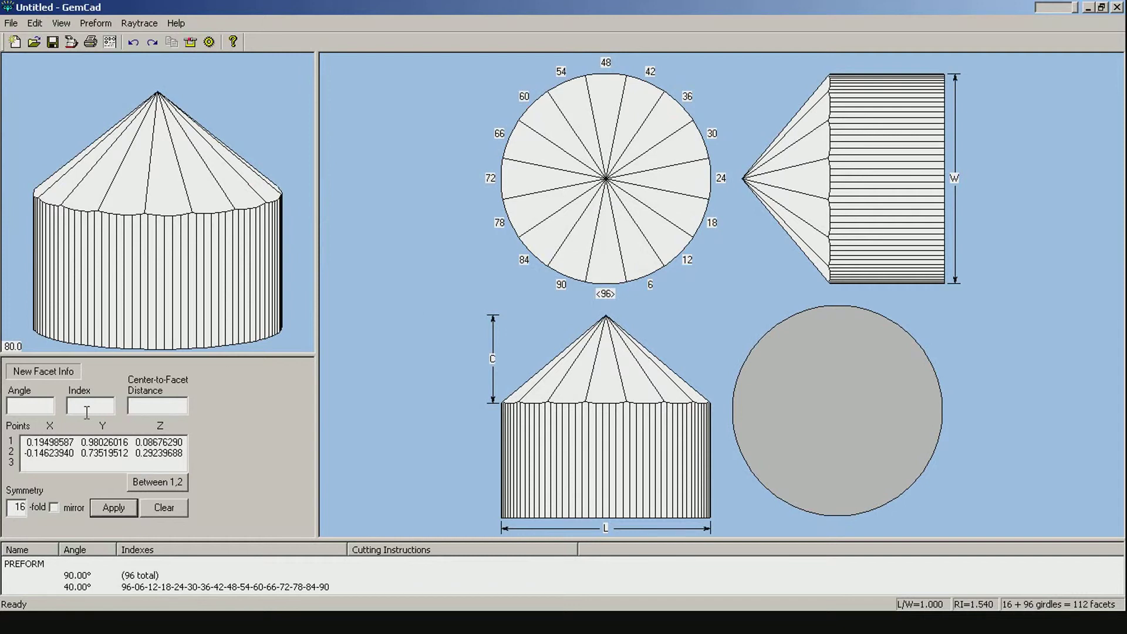
text(3)
click(42, 405)
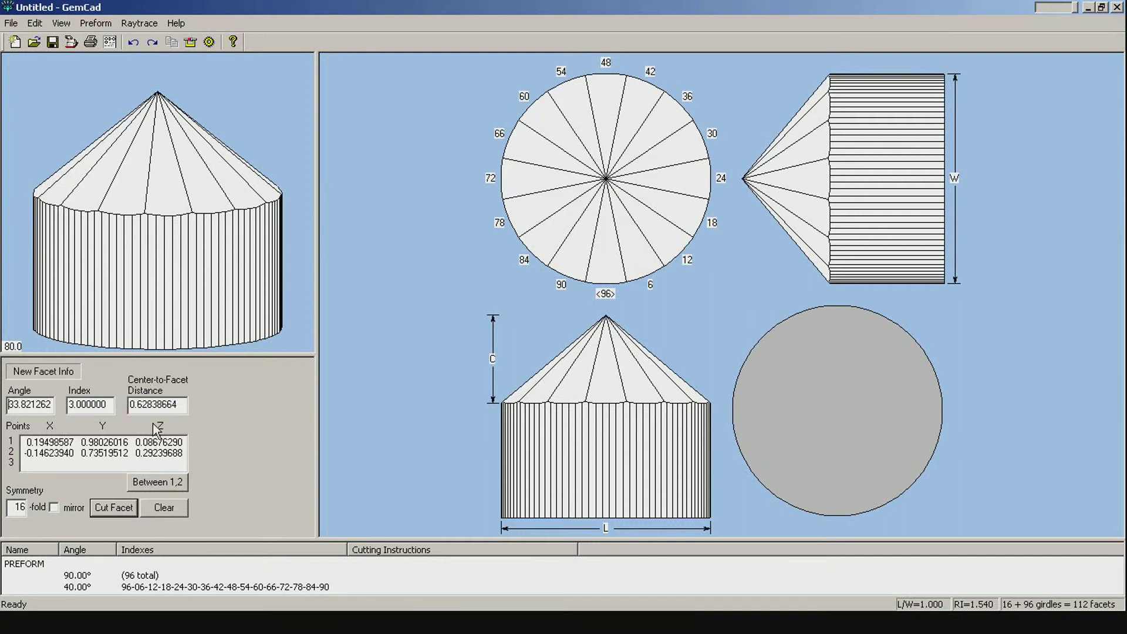
click(115, 508)
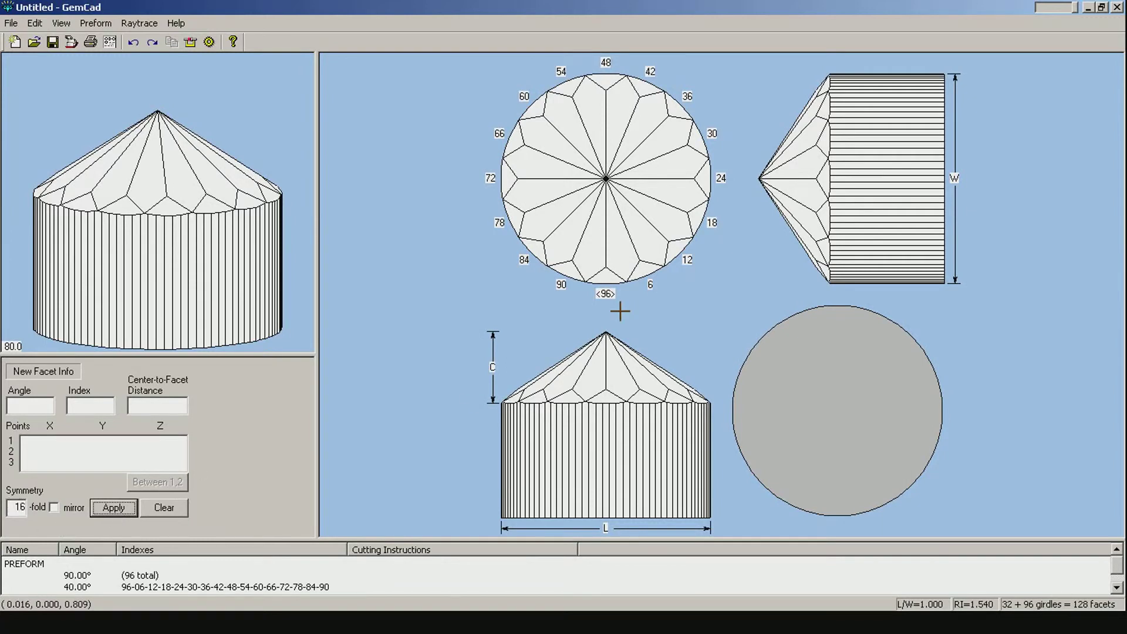
Copy the index 3 facet's index and angle to the new facet info, and uncut its tier
click(621, 264)
click(711, 256)
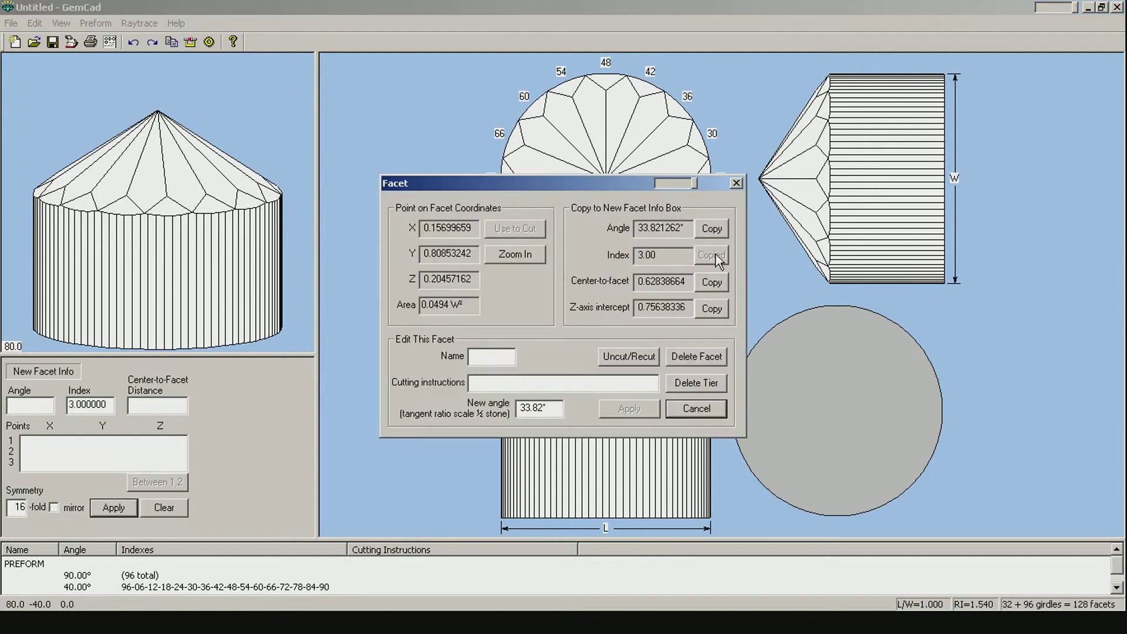
click(712, 228)
click(622, 356)
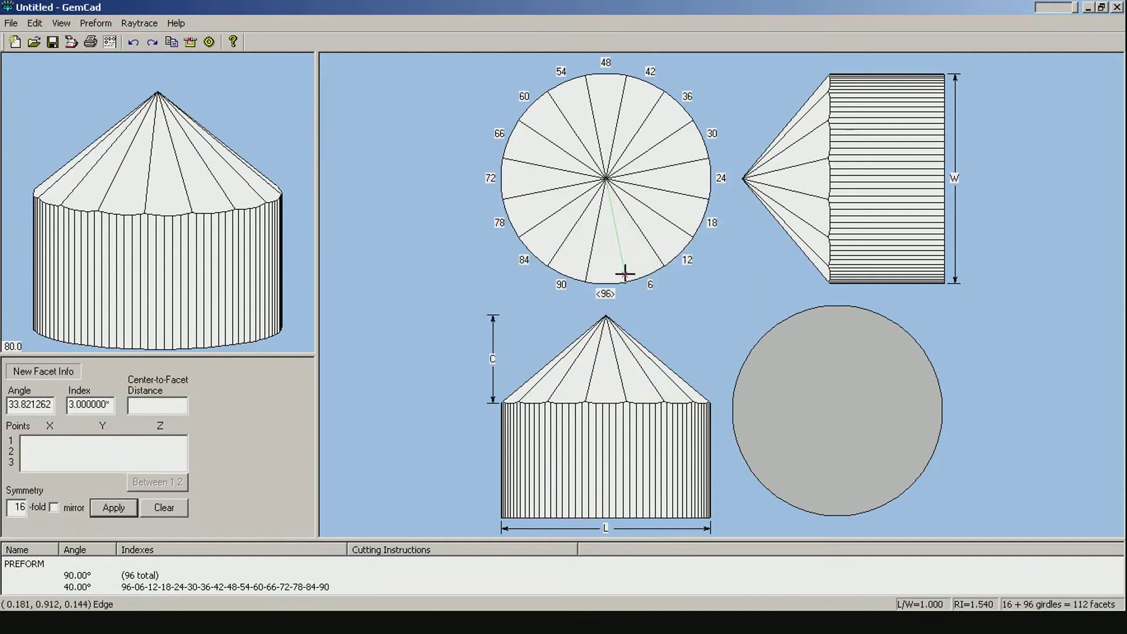
Recut the index 3 tier at the copied angle through the girdle meet between facets 96 and 6, with 8-fold symmetry
click(625, 281)
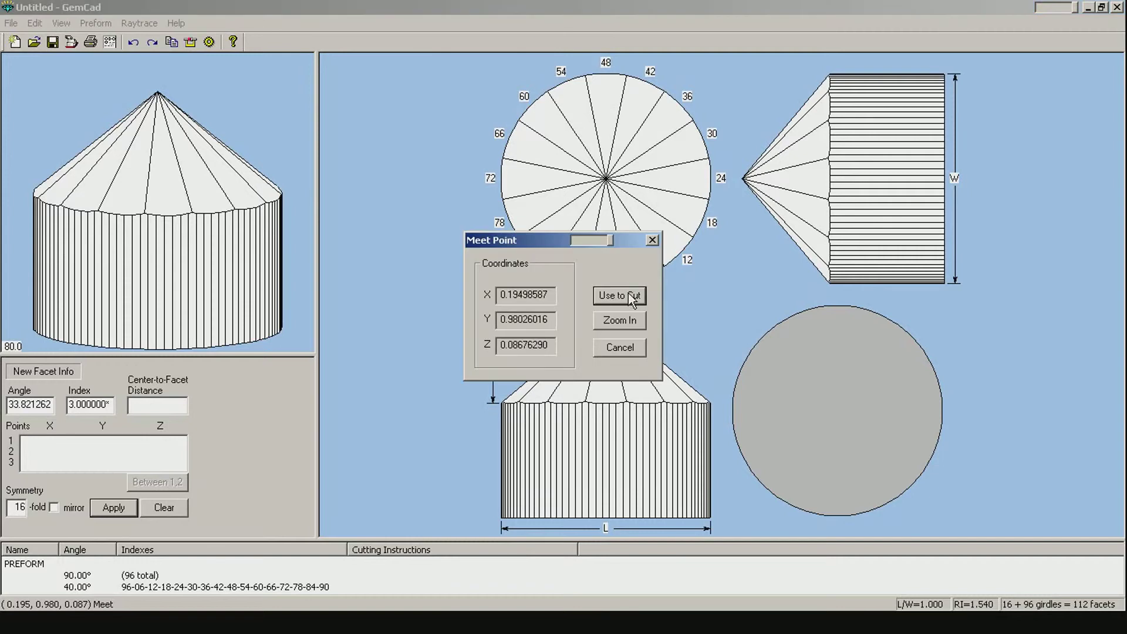
click(631, 293)
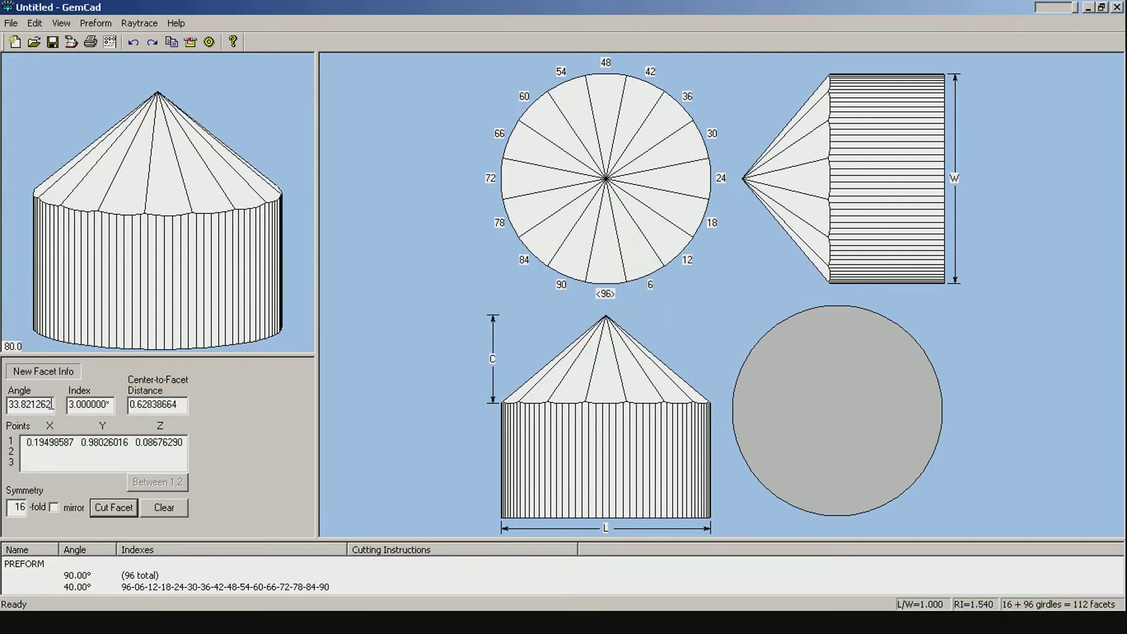
double_click(18, 507)
text(8)
click(113, 508)
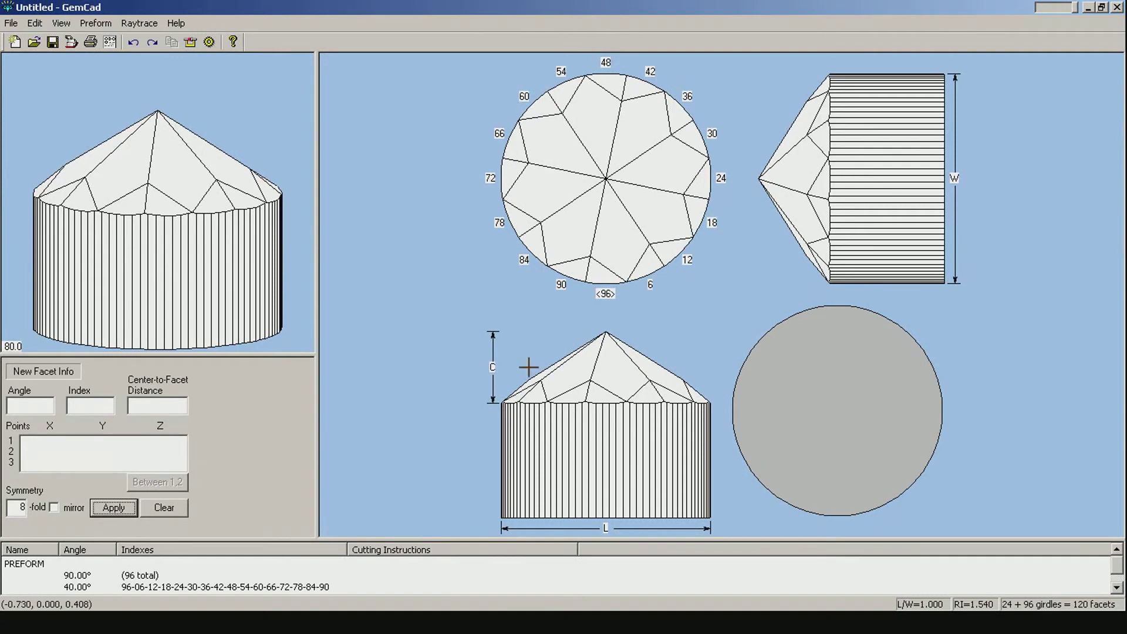
Cut an 8-fold tier at index 93 through the upper meet near index 96 and a point on the index 3 facet
click(591, 256)
click(623, 297)
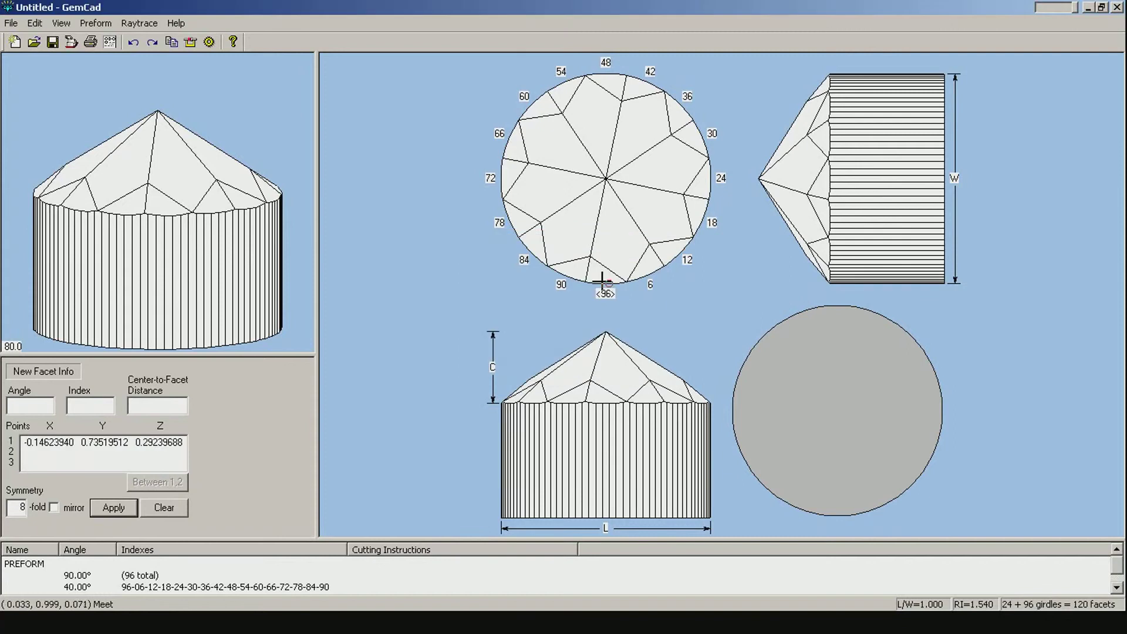
click(616, 245)
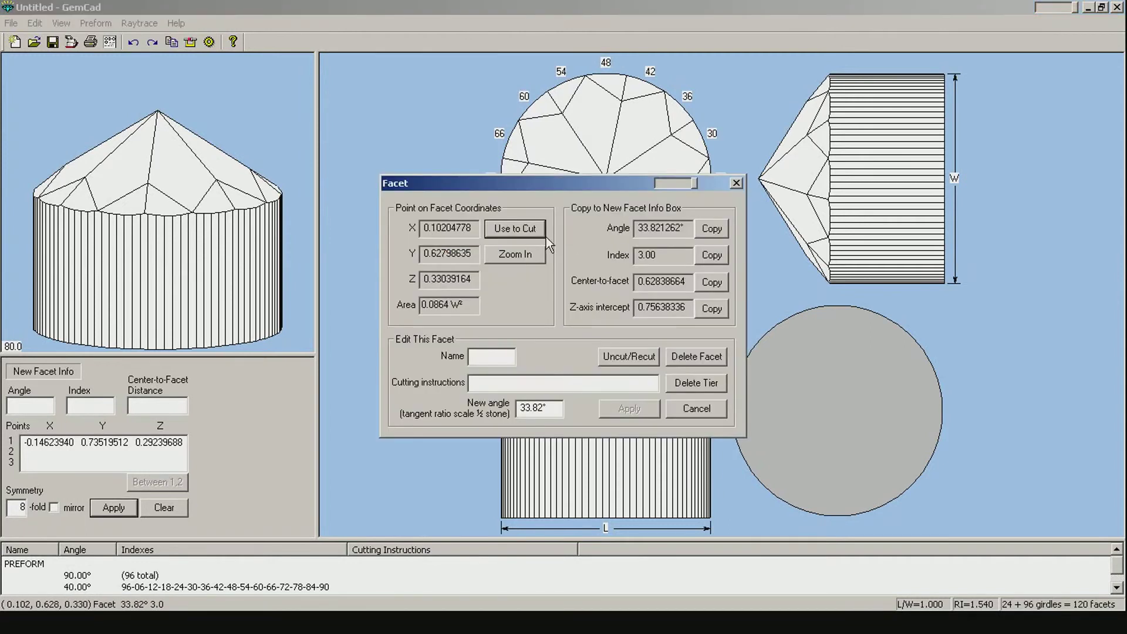
click(520, 228)
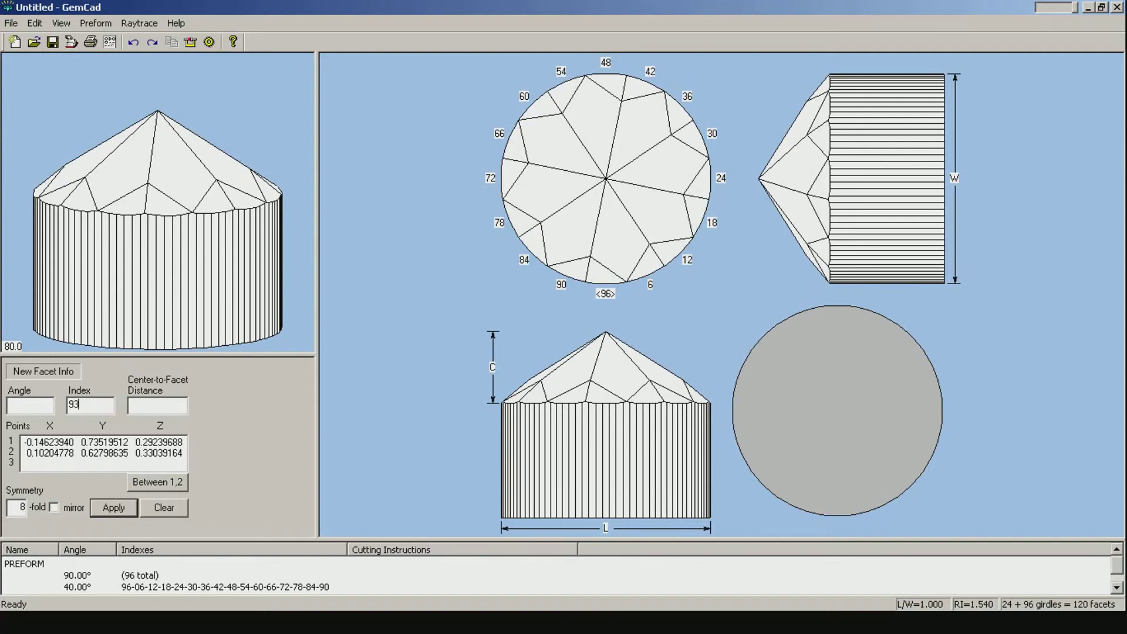
key(Return)
click(118, 508)
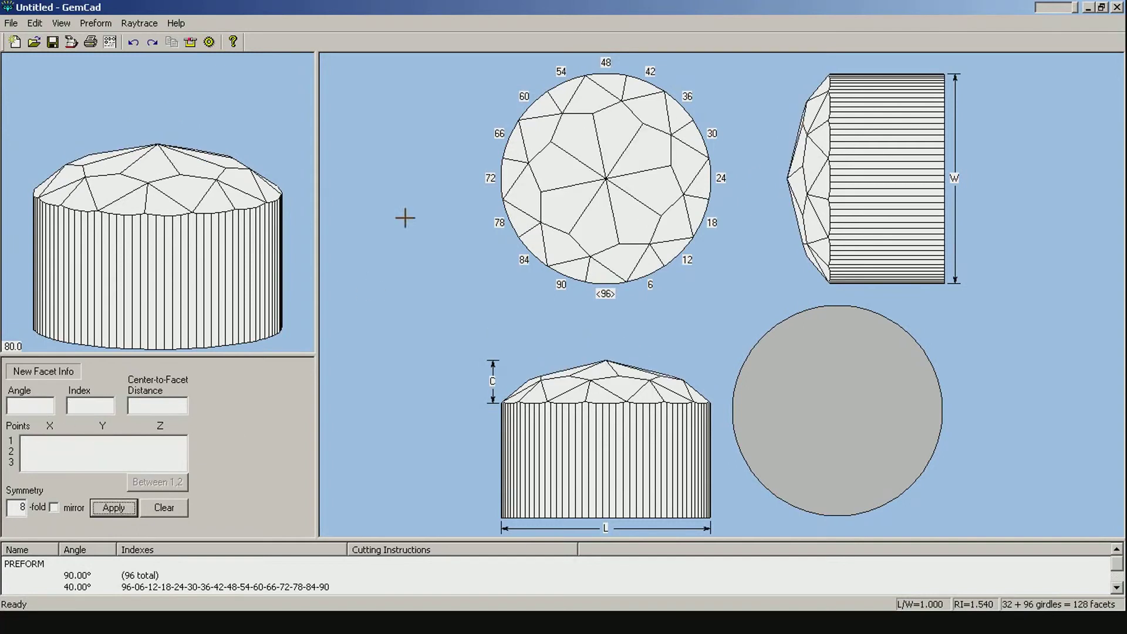
Cut the table at 0° through the upper meet point between the index 3 facet and its neighbouring facets
click(621, 244)
click(621, 296)
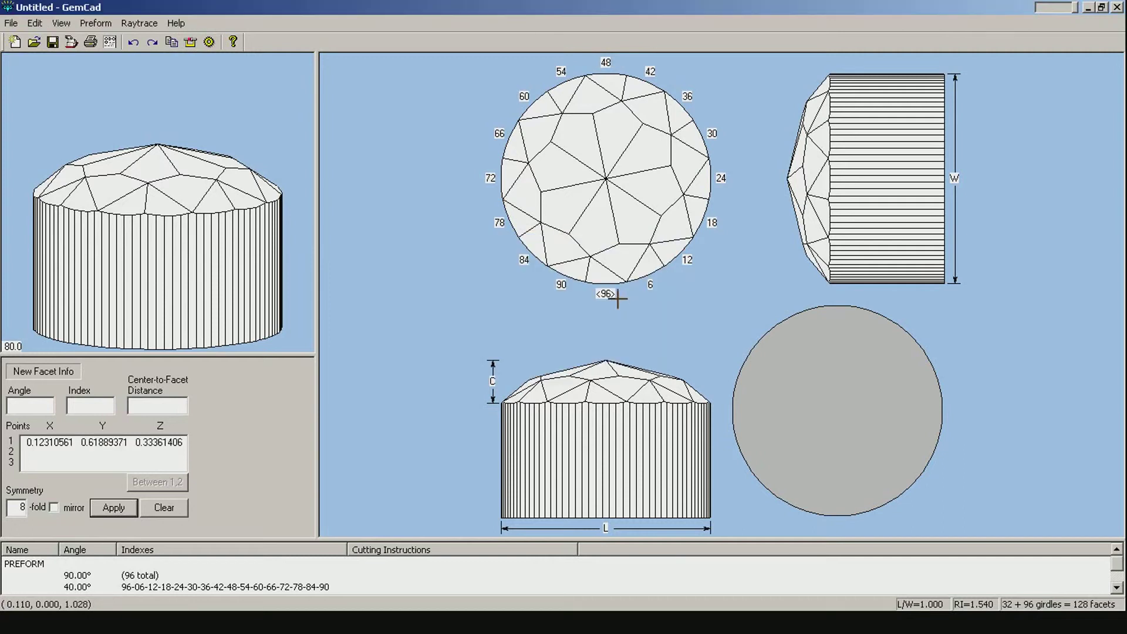
click(42, 408)
text(0)
key(Return)
key(Return)
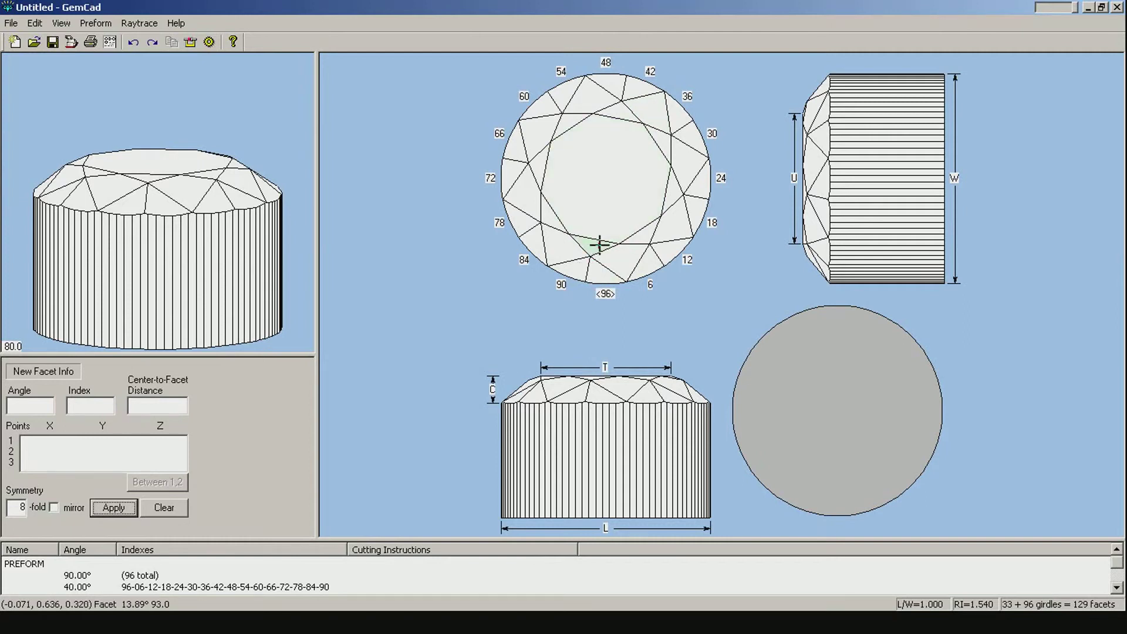
Try rotating only the stone by 3 index notches about the Z (dop) axis, and undo the rotation
click(34, 24)
click(94, 240)
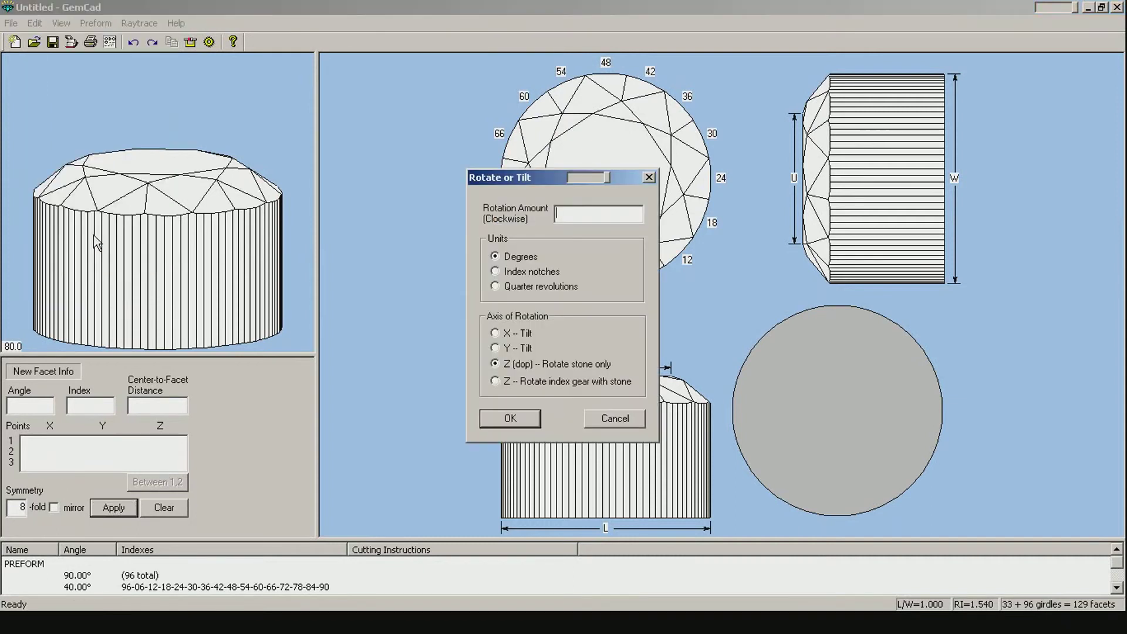
click(549, 270)
drag(557, 214, 543, 217)
text(3)
click(511, 418)
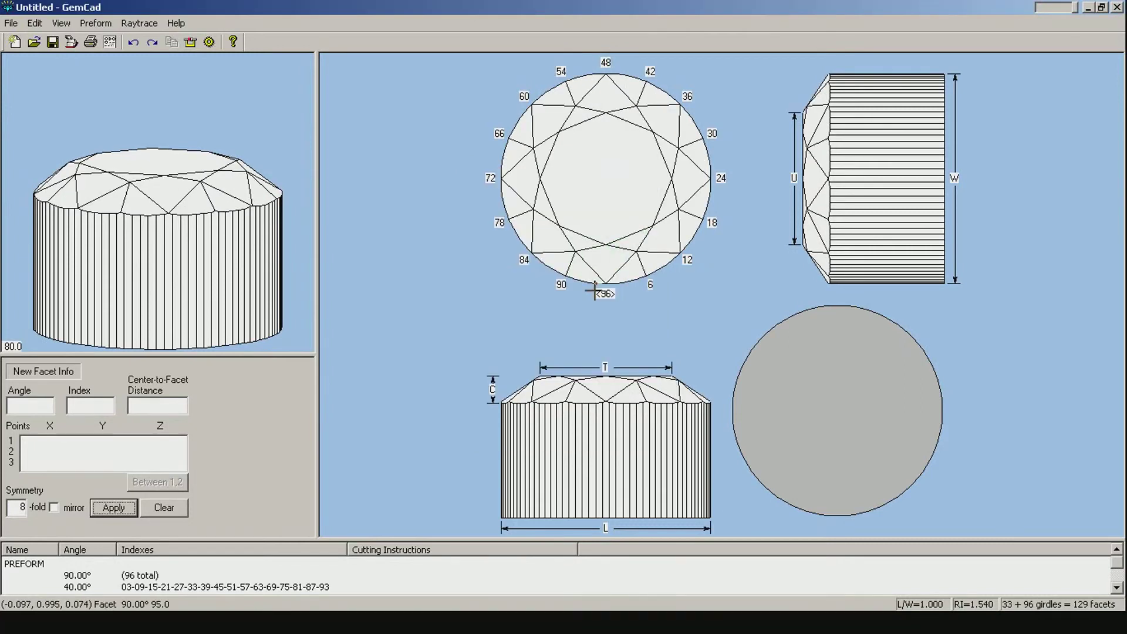
click(132, 43)
Try rotating only the stone by a negative amount in degrees about the Z (dop) axis, and undo it
click(35, 23)
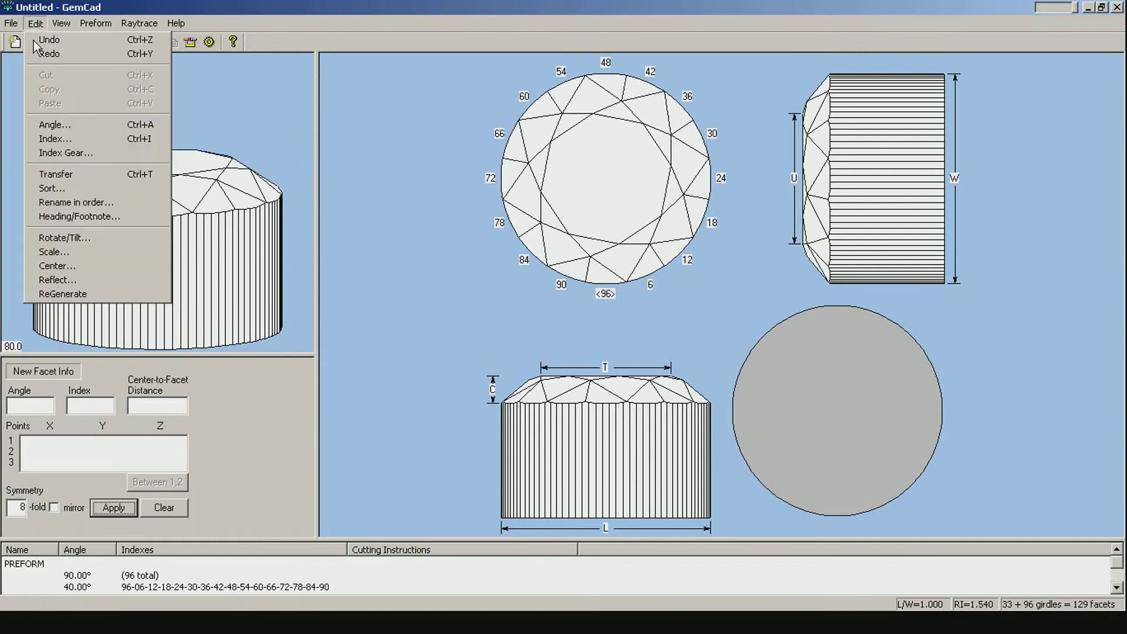
click(73, 237)
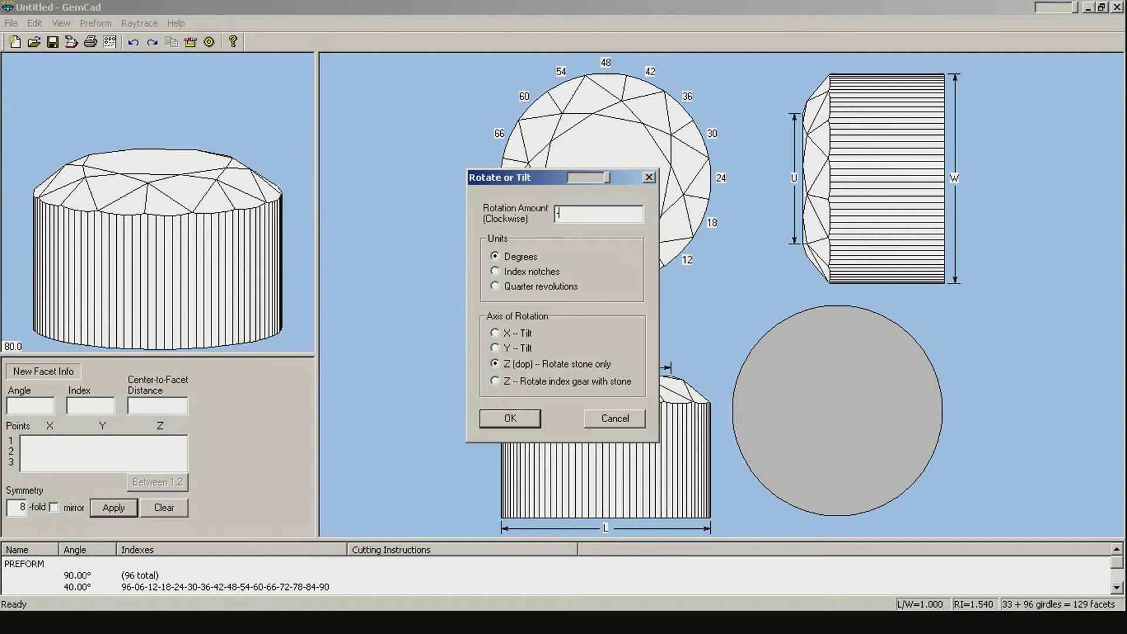
click(517, 421)
click(133, 42)
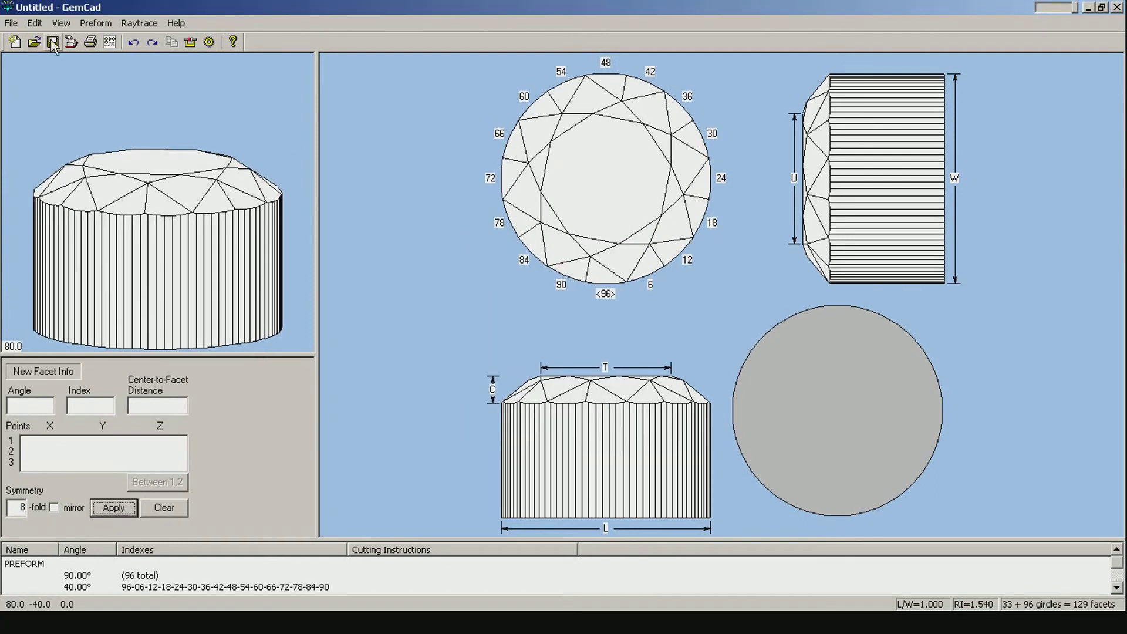
Rotate only the stone by -3 index notches about the Z (dop) axis
click(34, 23)
click(73, 238)
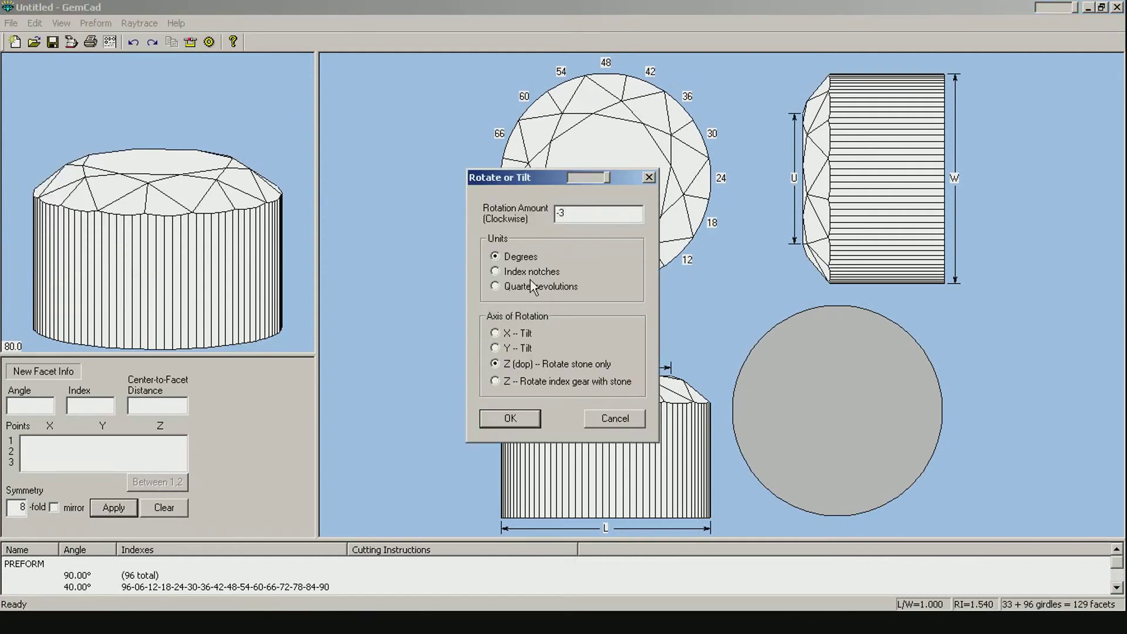
click(522, 419)
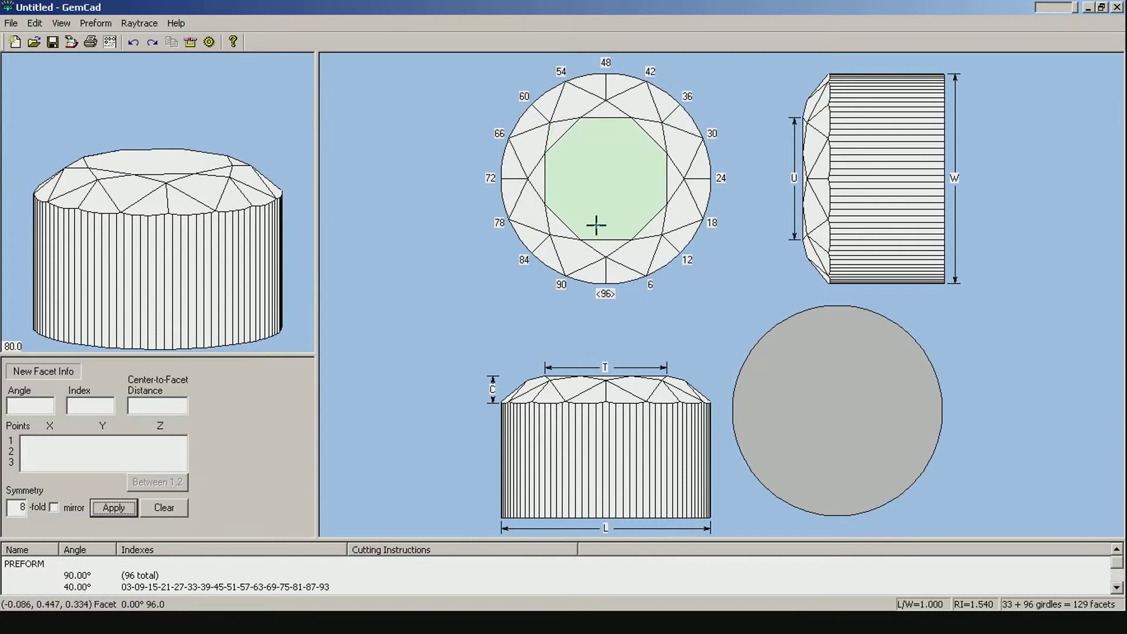
Uncut the 8-fold tier through the index 60 facet, keeping its index 60 for the new facet
double_click(555, 132)
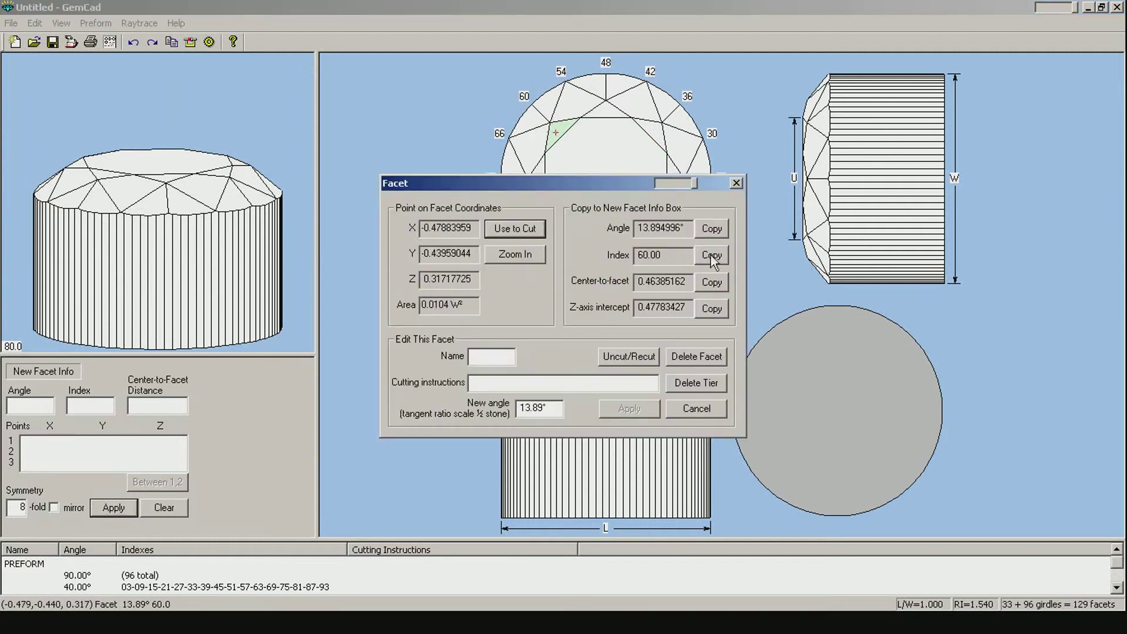
click(630, 354)
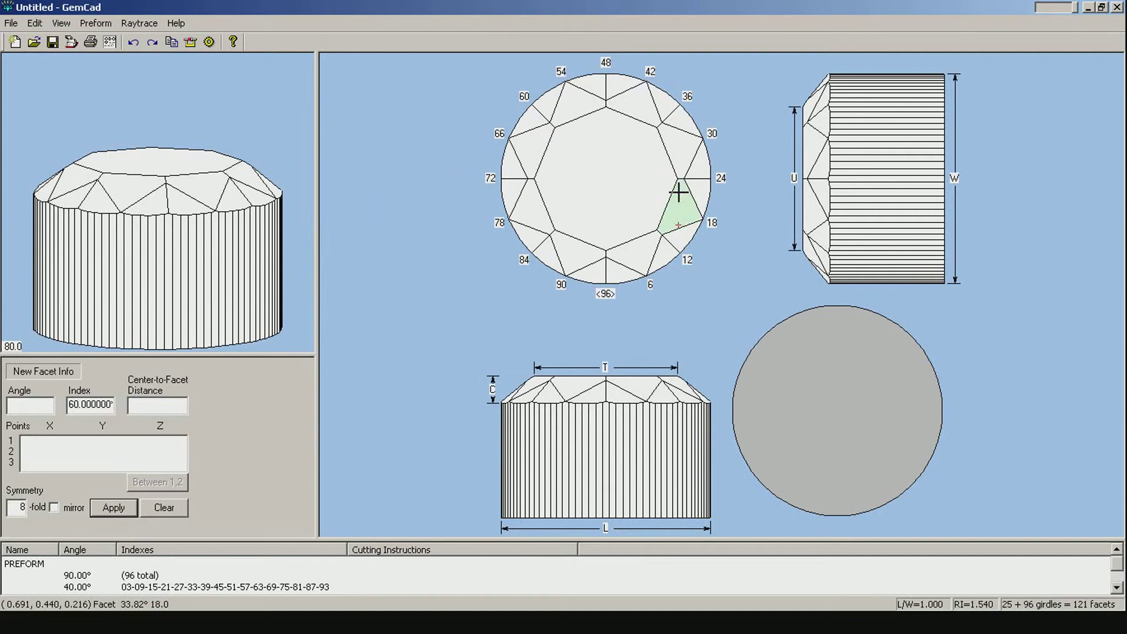
double_click(550, 125)
click(618, 326)
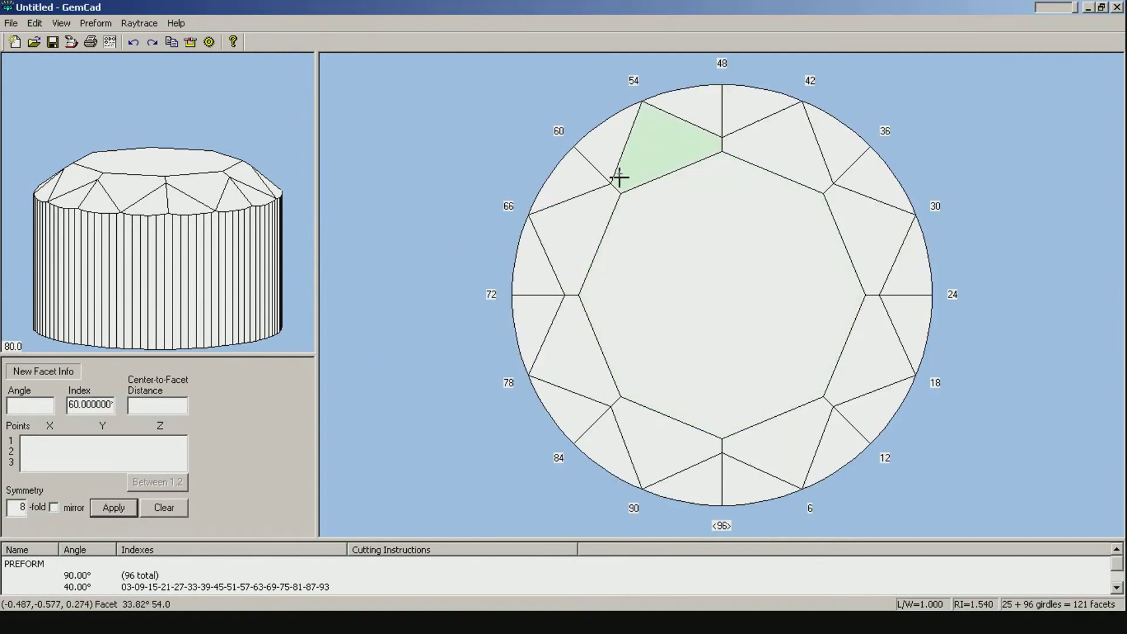
Cut an 8-fold tier at index 60 through the upper meet point near index 60 and a point on the index 54 facet
double_click(611, 185)
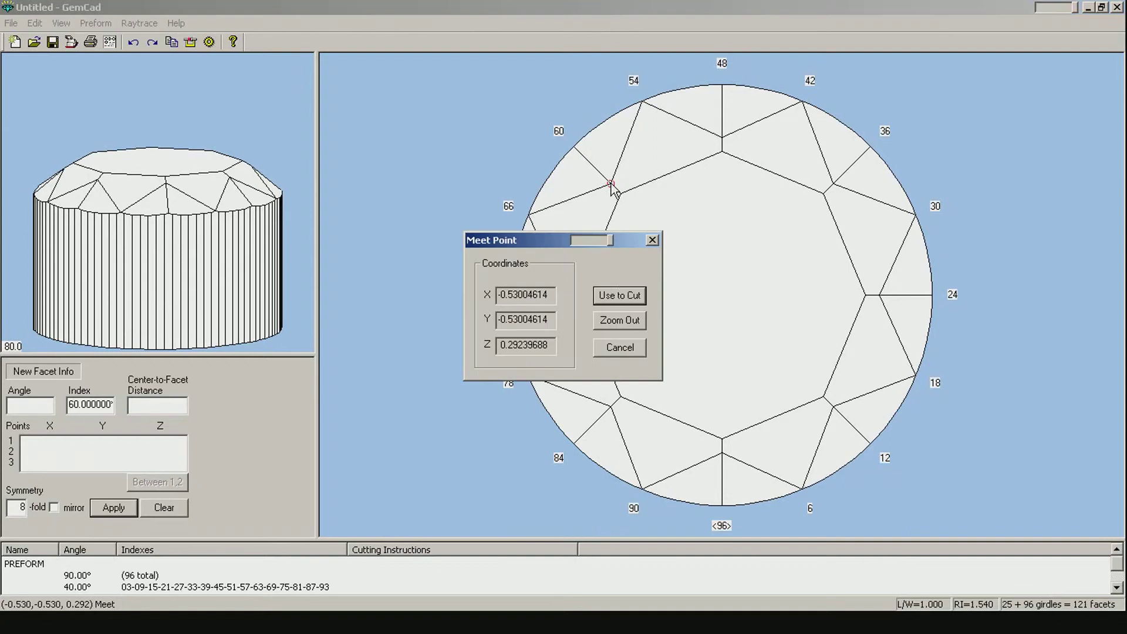
click(623, 292)
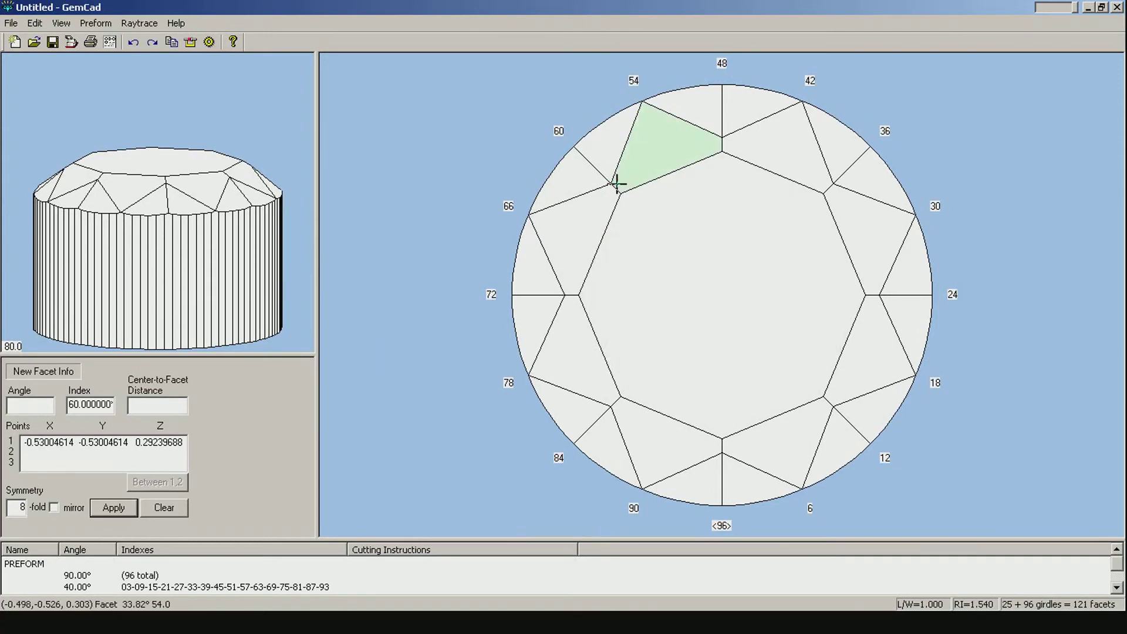
click(611, 184)
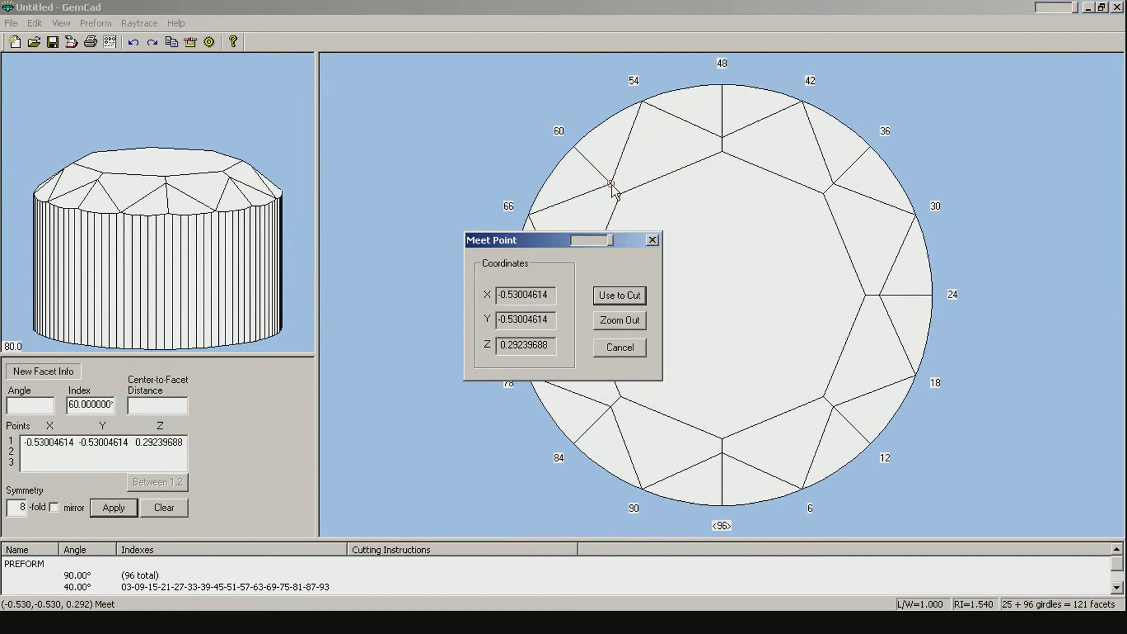
click(620, 347)
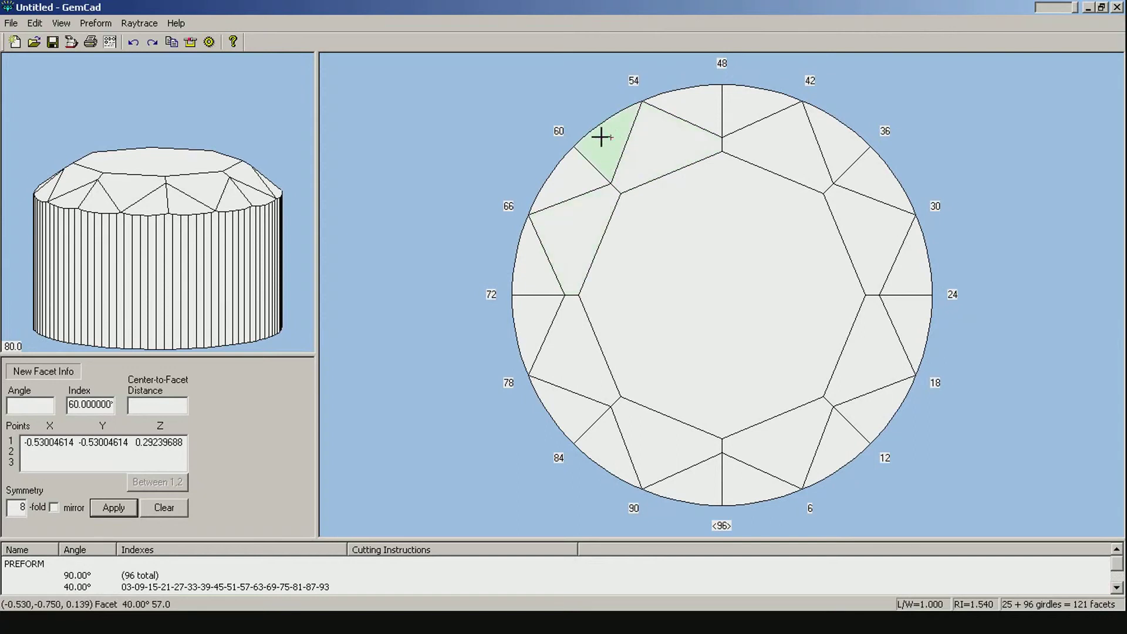
click(625, 183)
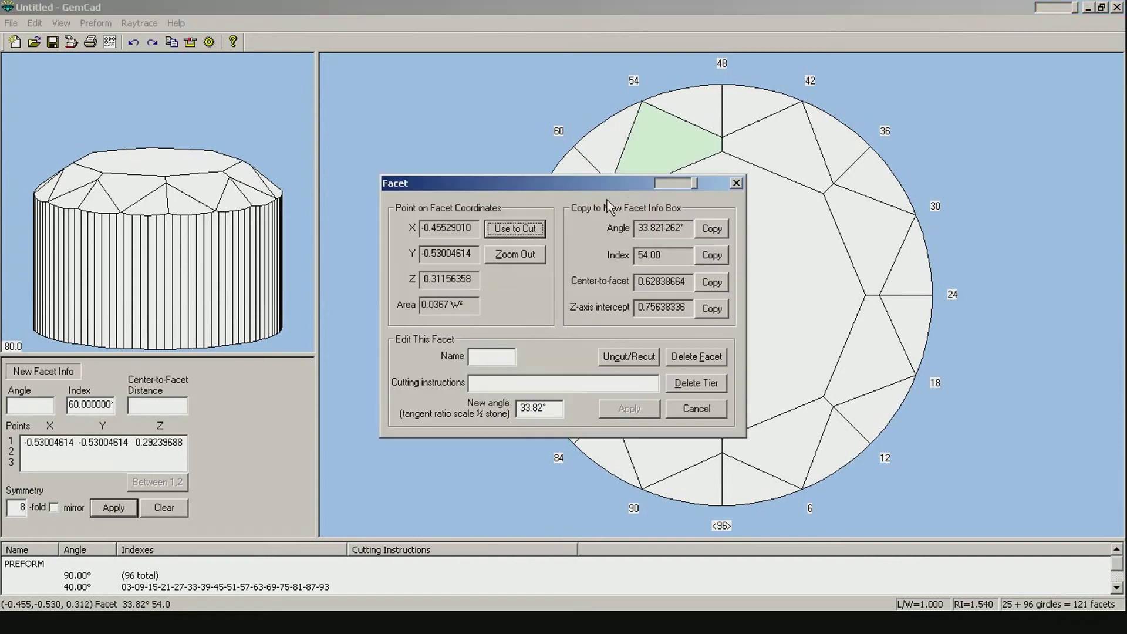
click(536, 227)
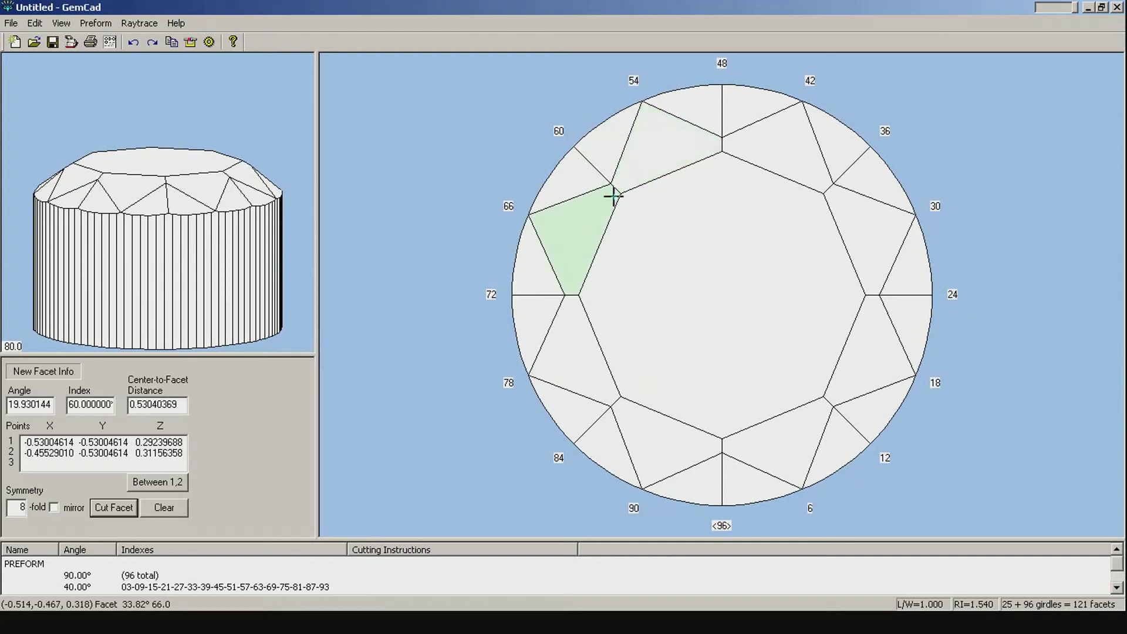
click(114, 507)
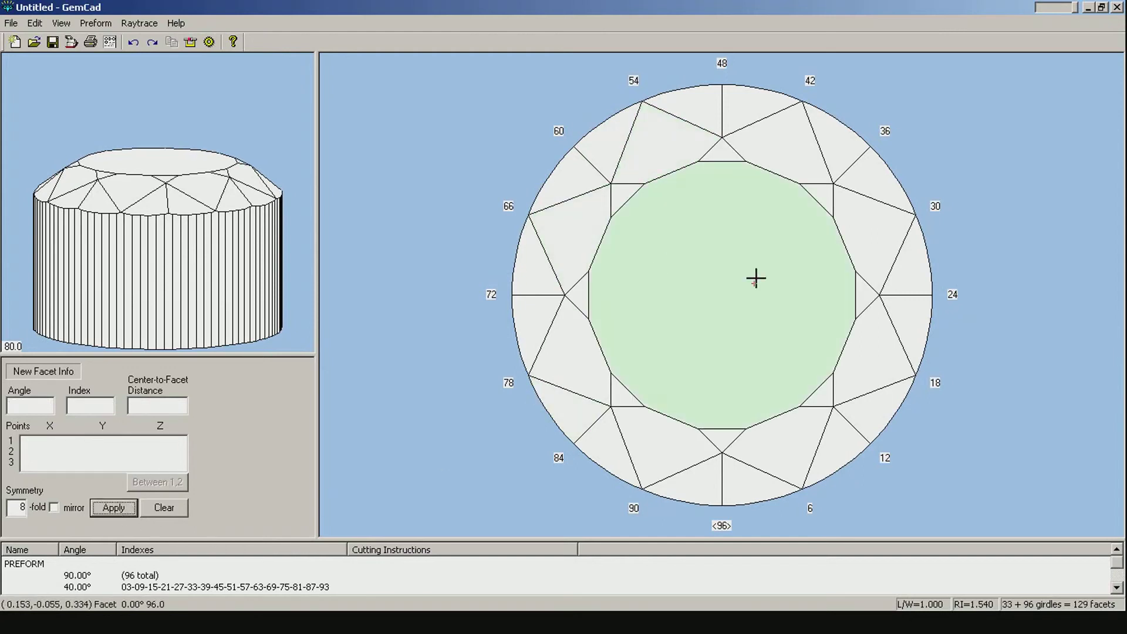
Uncut the table and recut it at 0° and index 96 through the upper meet point of the index 54 facet with its neighbours
click(709, 278)
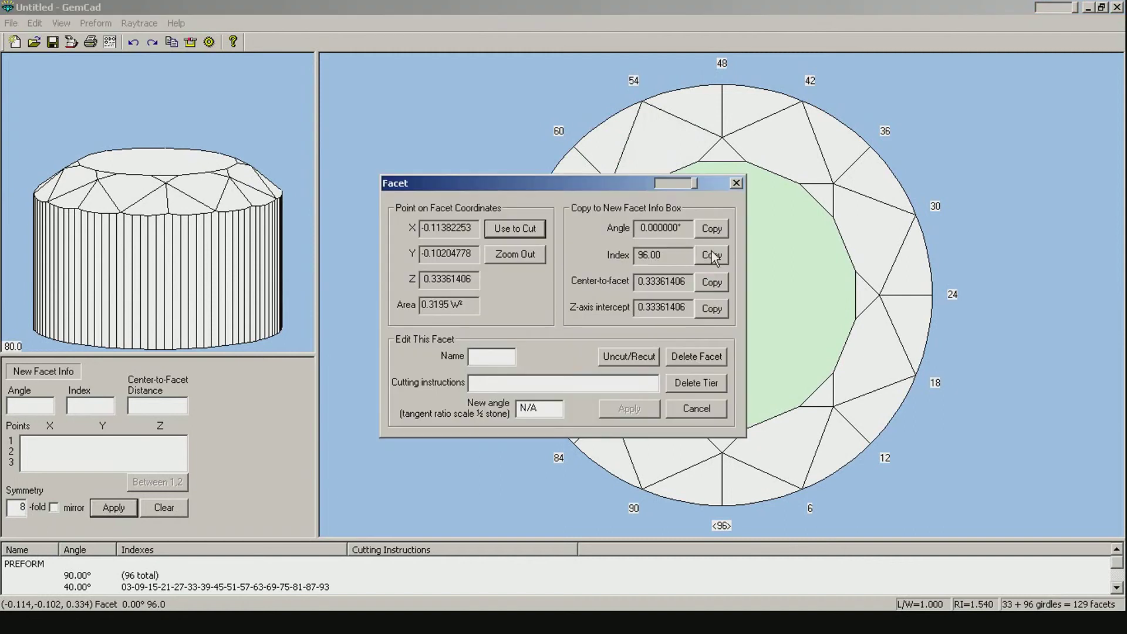
click(711, 254)
click(711, 228)
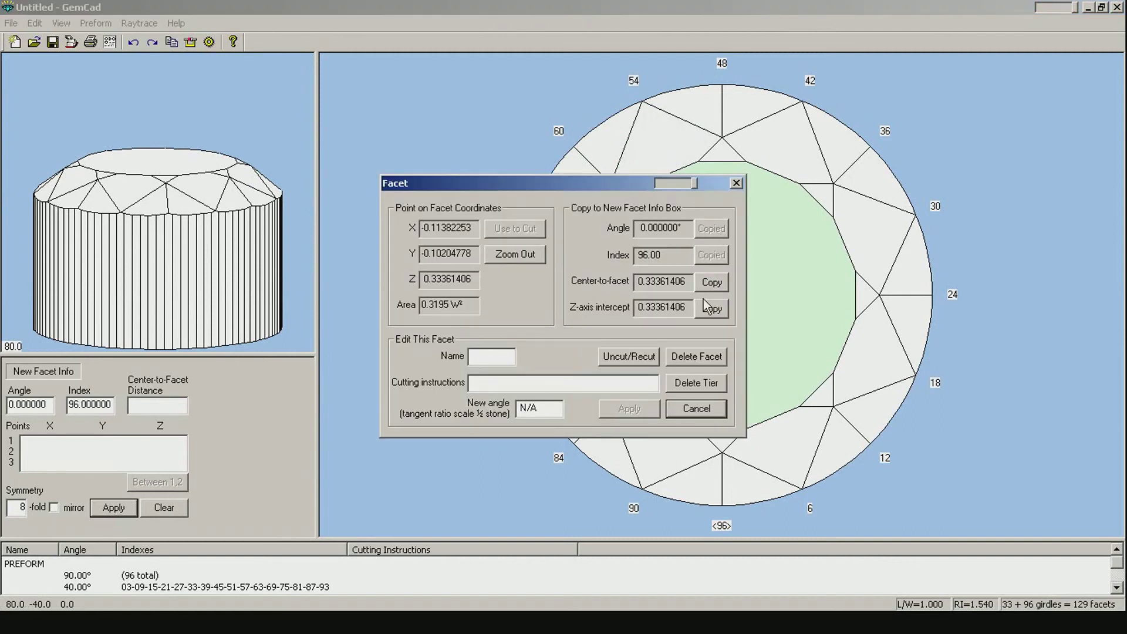
click(635, 359)
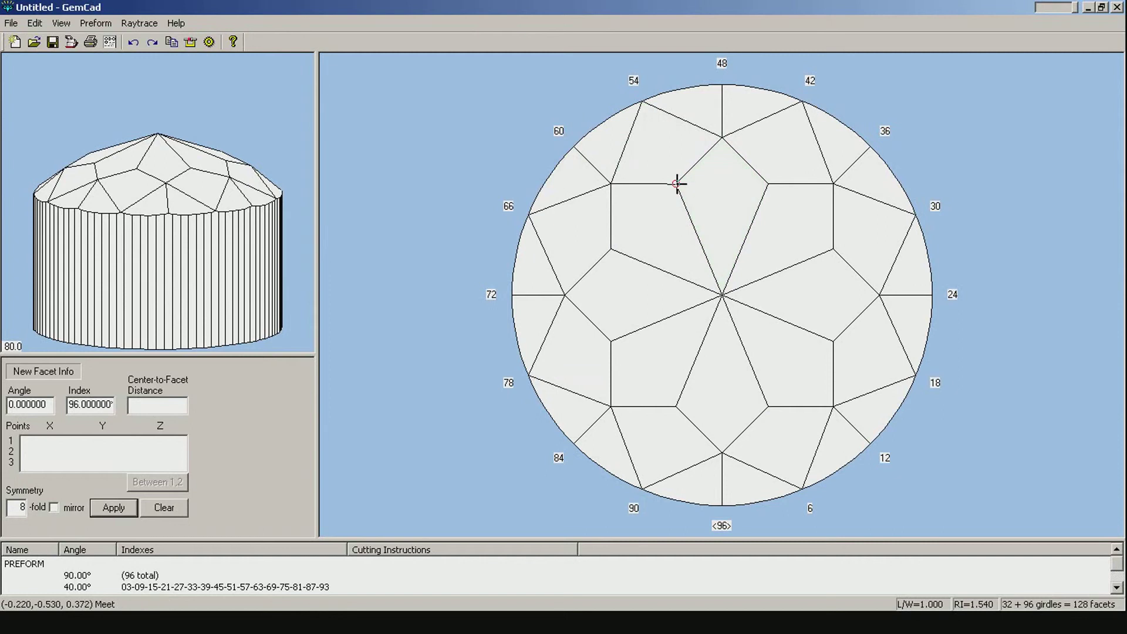
click(676, 184)
click(611, 294)
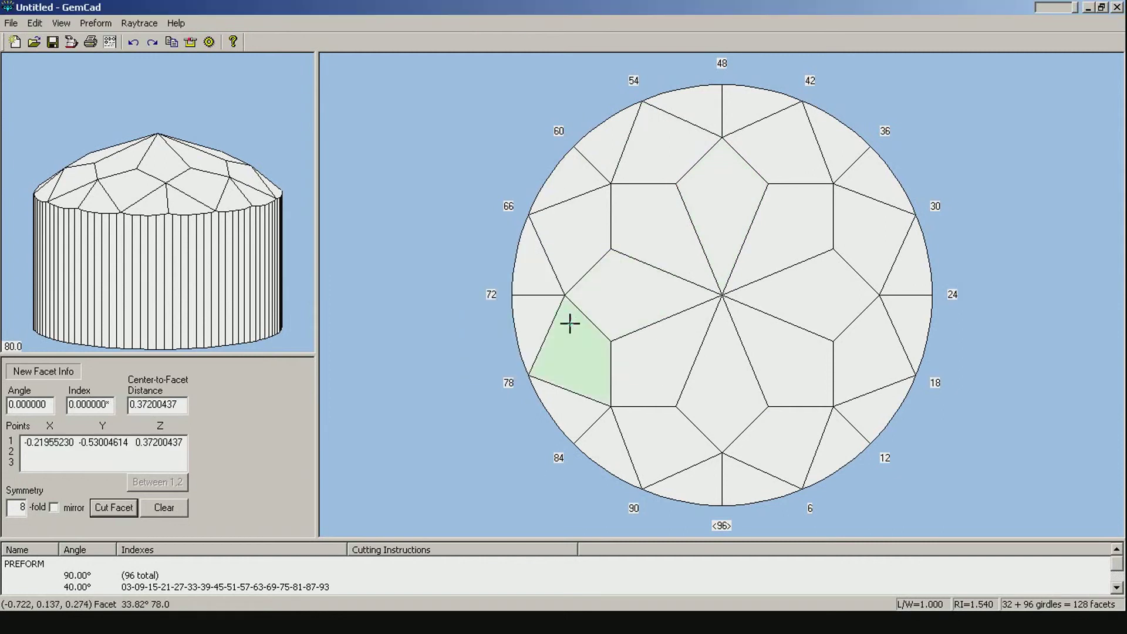
click(113, 506)
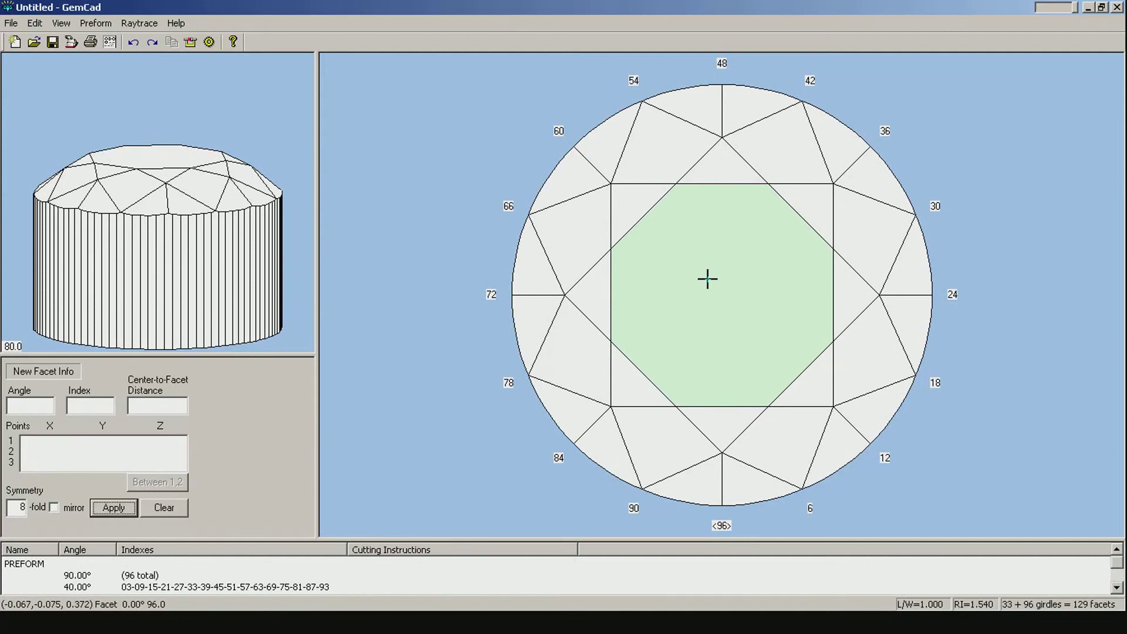
Undo the table and index 60 tier recuts, and pick the meet near index 60 and a point on the index 54 facet as cutting points
click(641, 225)
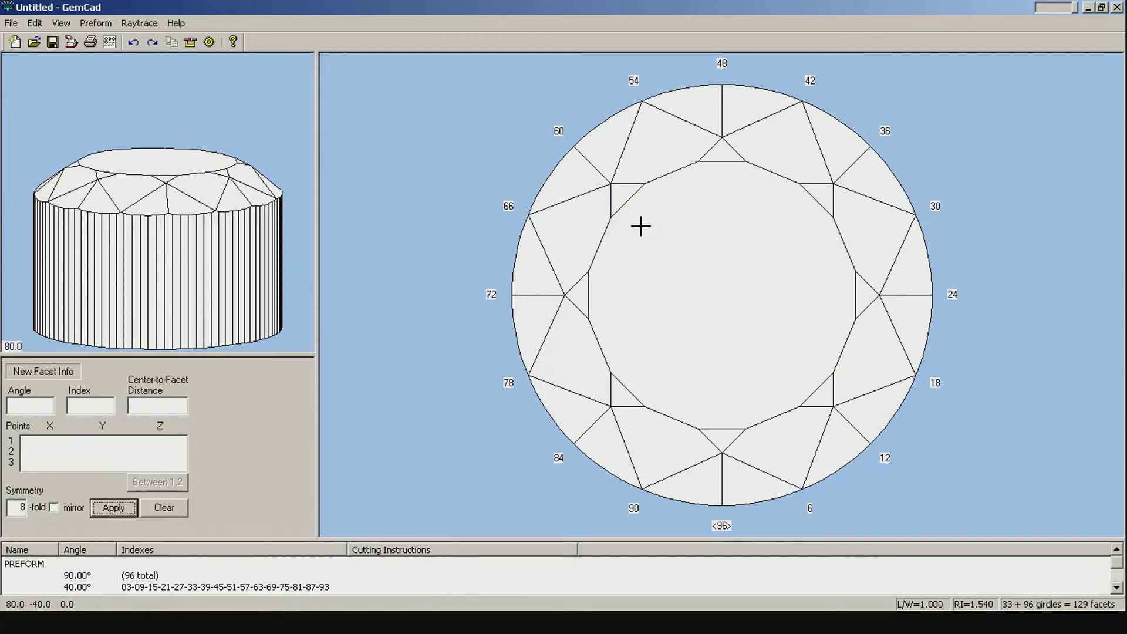
key(ctrl+z)
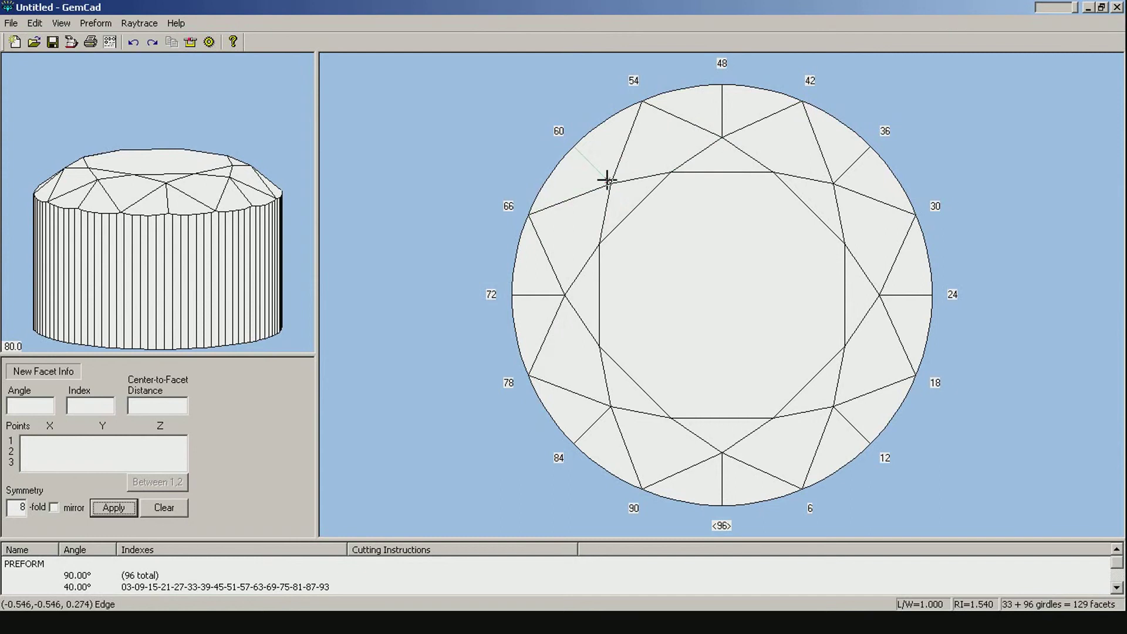
click(610, 183)
key(Return)
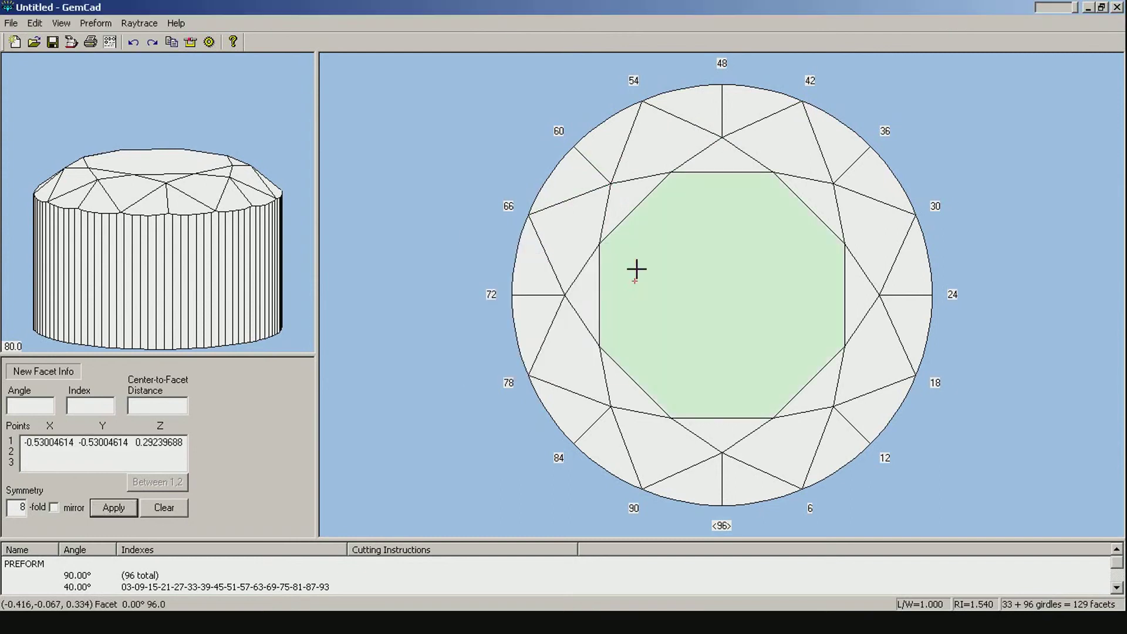
click(658, 170)
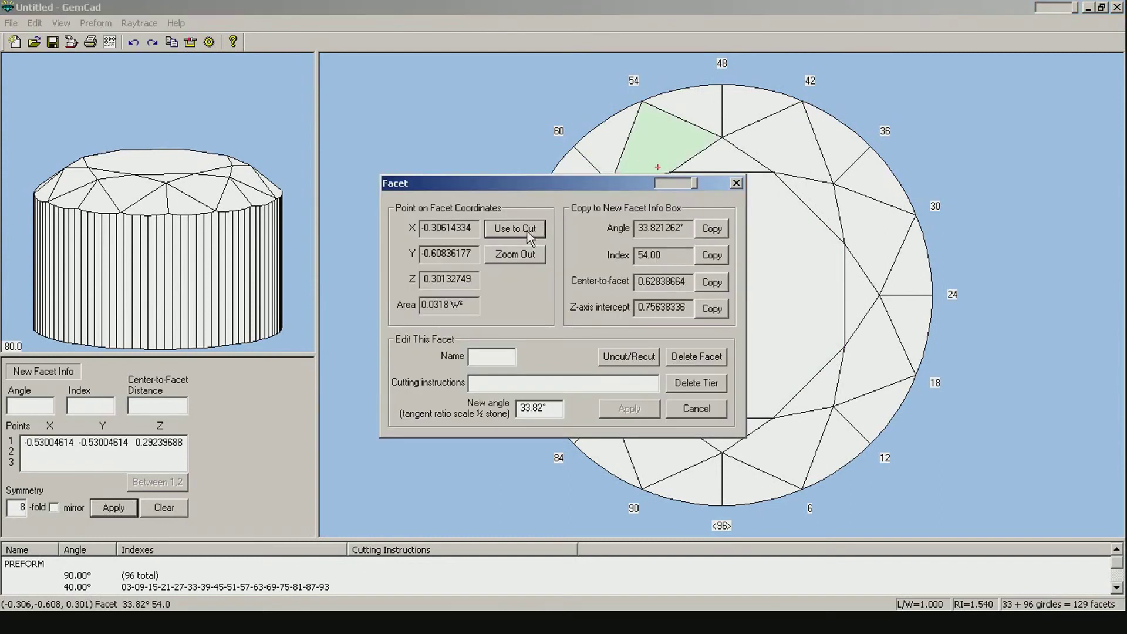
key(Return)
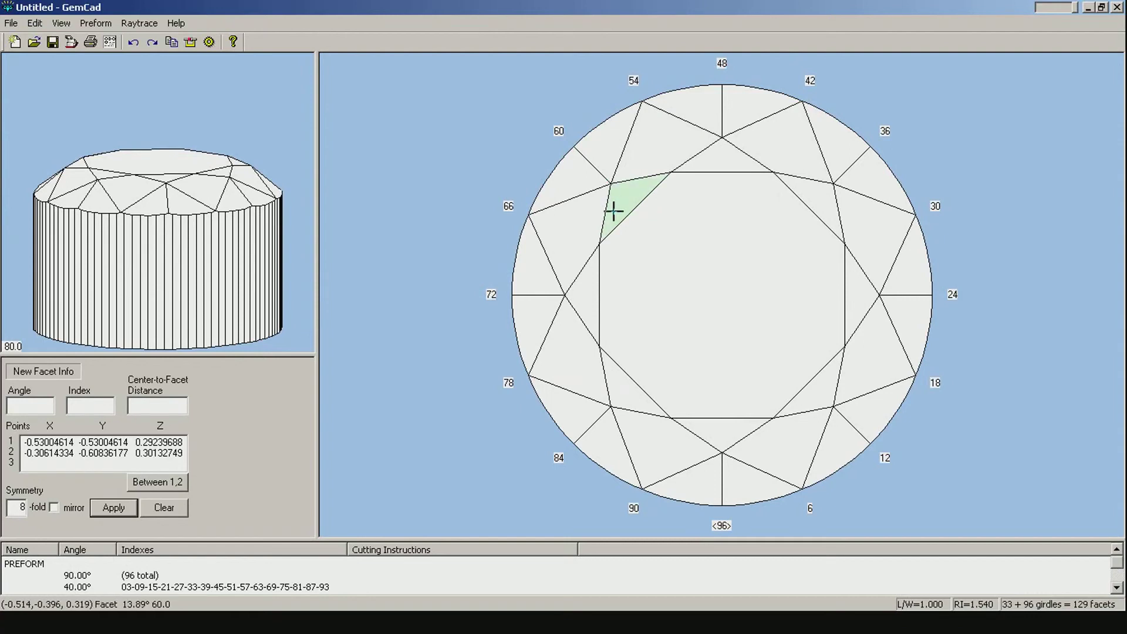
Check the meet point near index 60 and the table's facet data, and restore the undone tier and table recuts
click(611, 183)
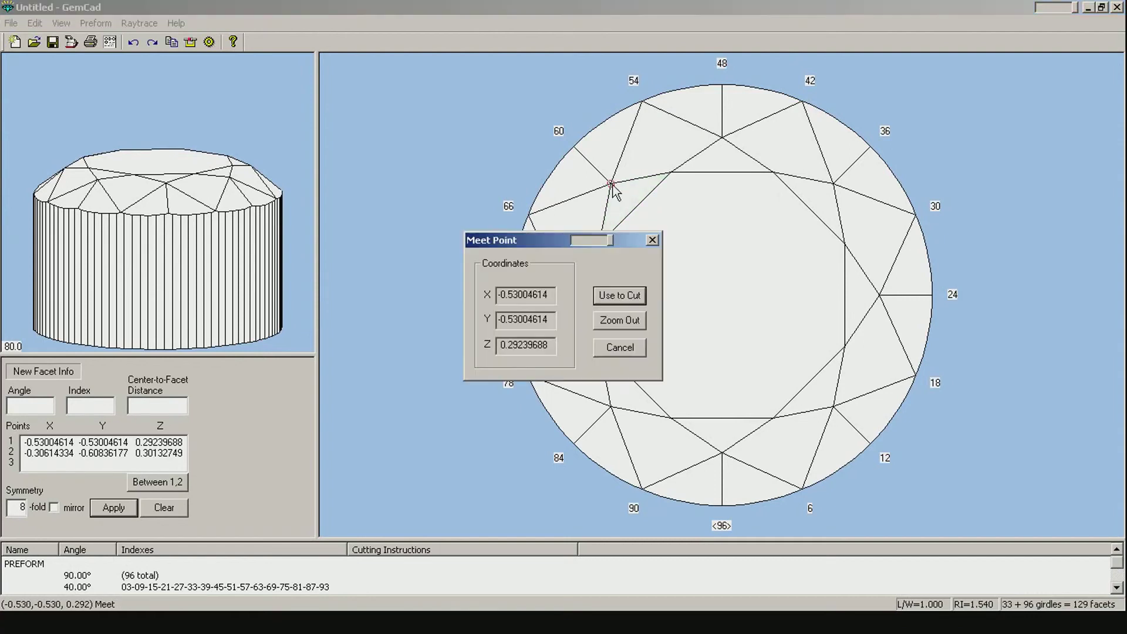
click(636, 348)
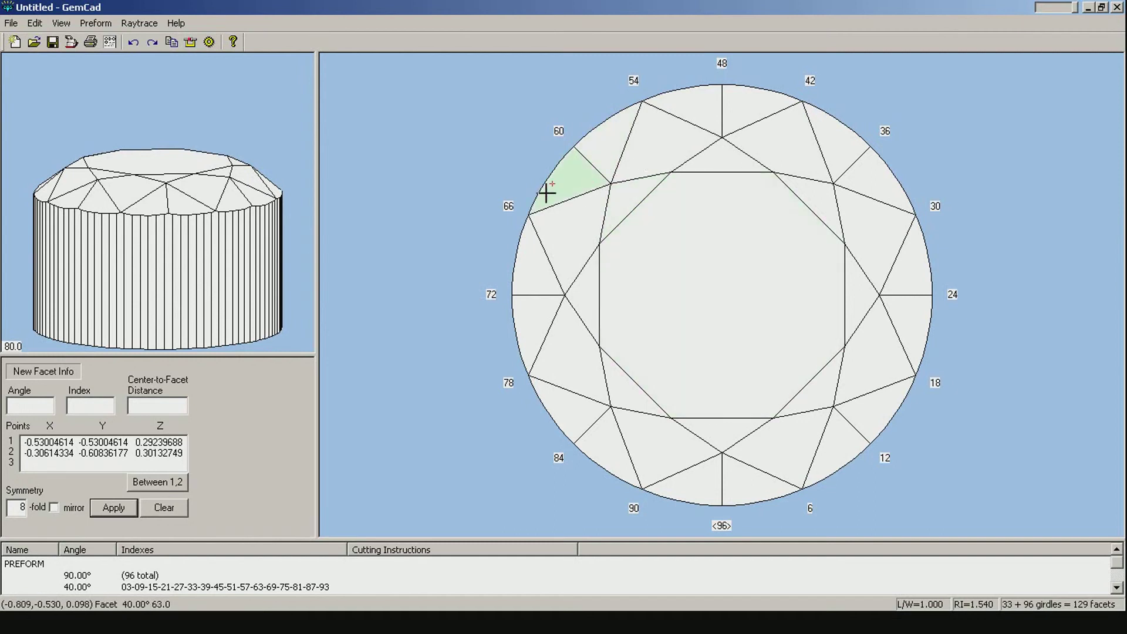
click(610, 184)
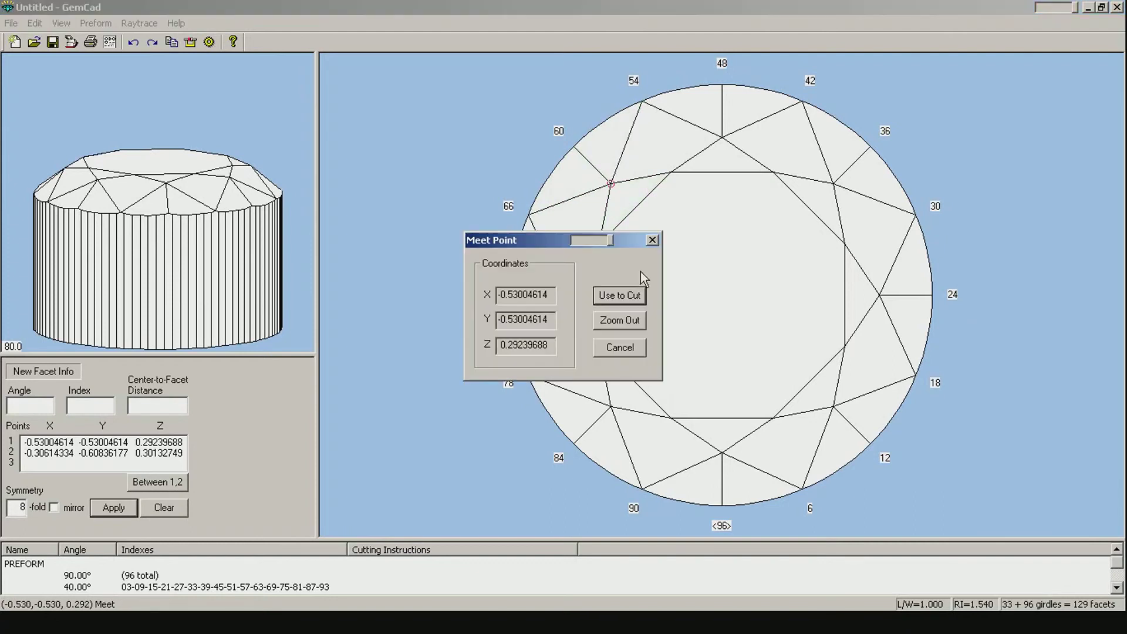
click(635, 349)
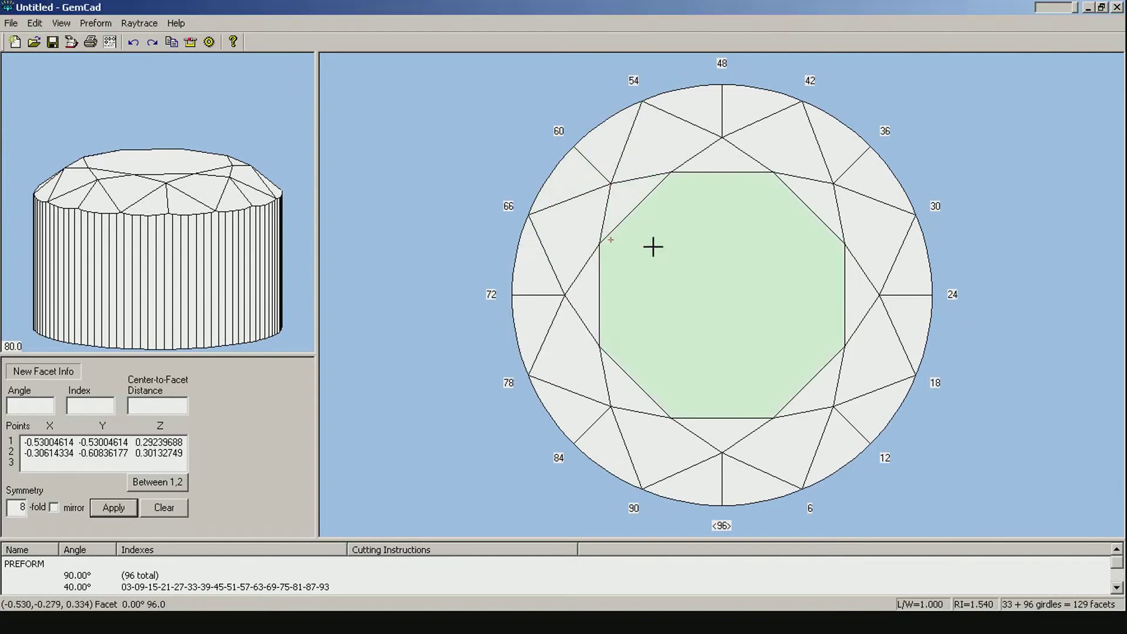
click(728, 252)
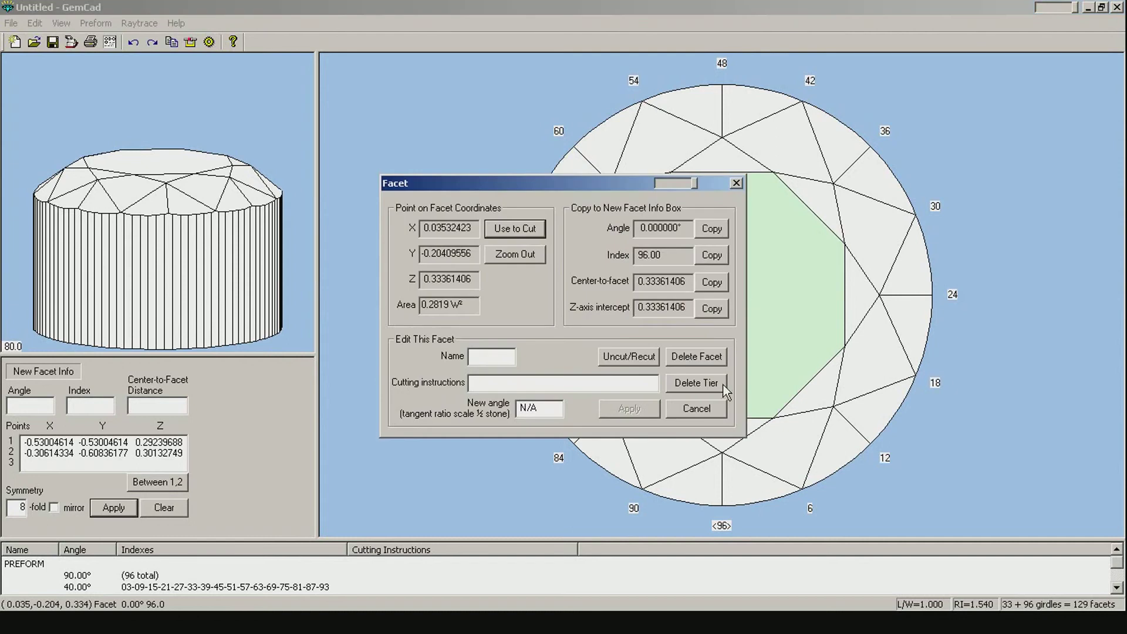
click(696, 408)
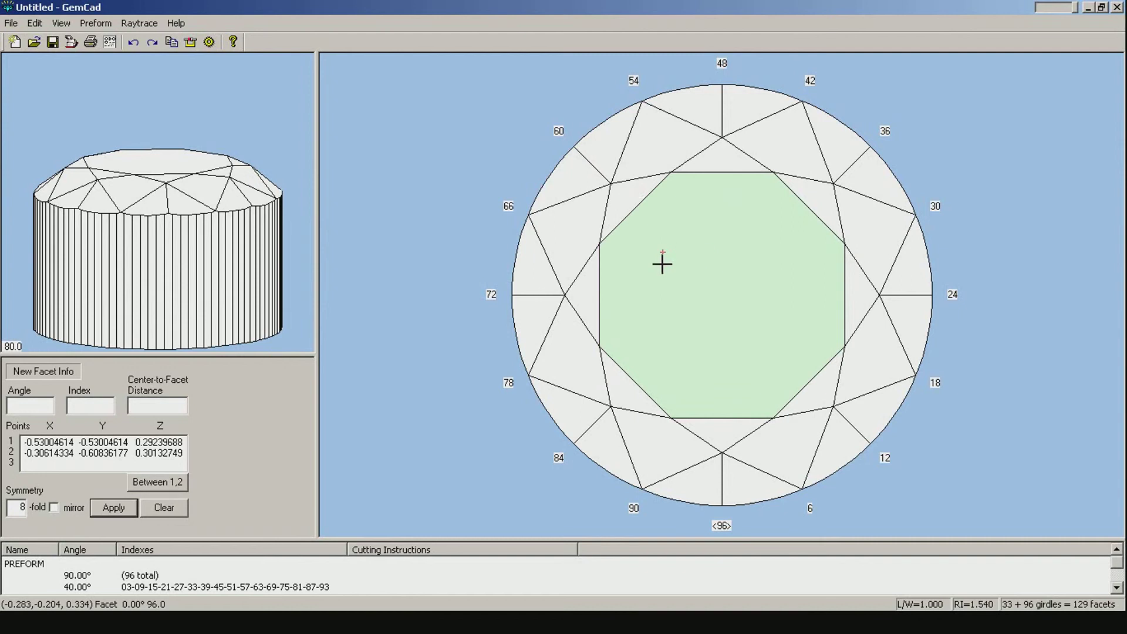
click(732, 260)
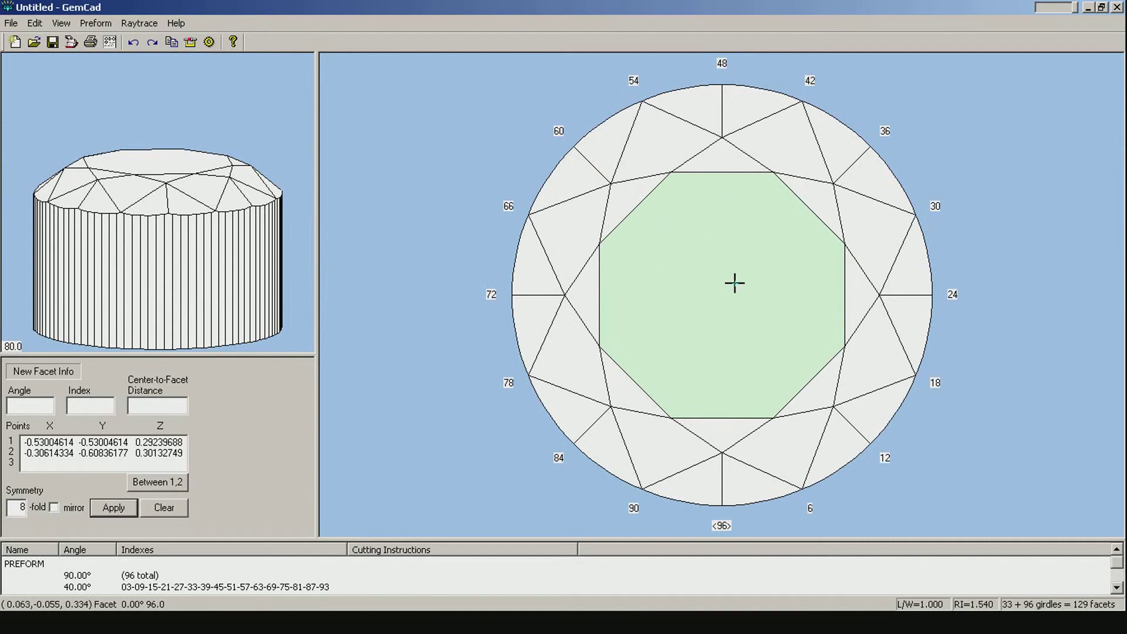
key(ctrl+z)
key(ctrl+z)
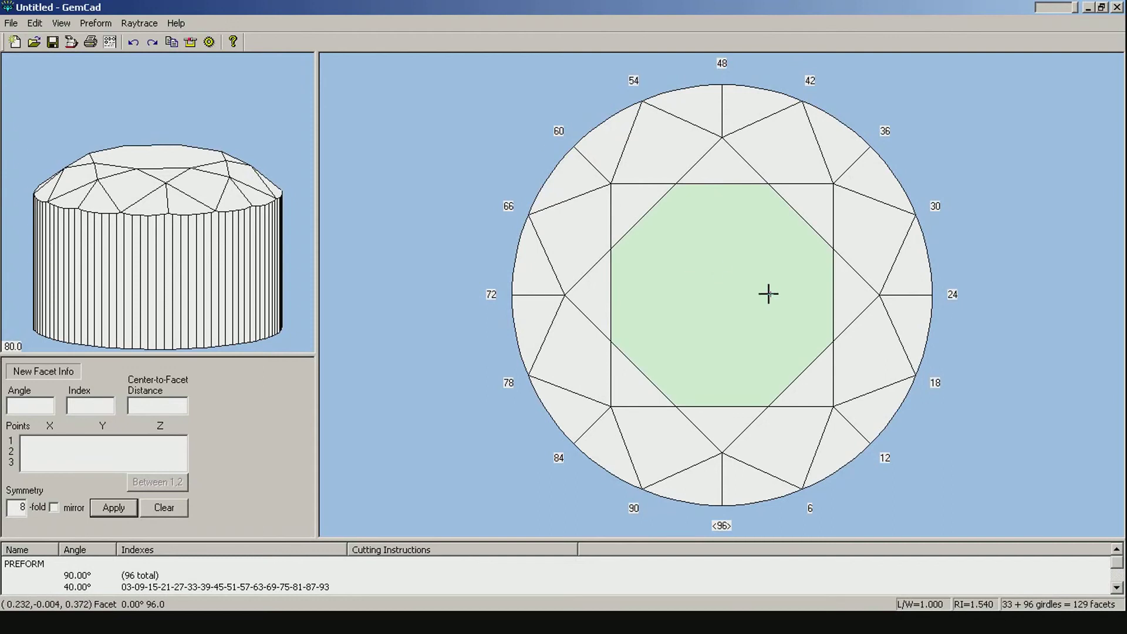
Scale the crown by tangent ratio from the index 6 facet so that the index 3 girdle-side tier is at 46.42°
click(704, 311)
double_click(708, 316)
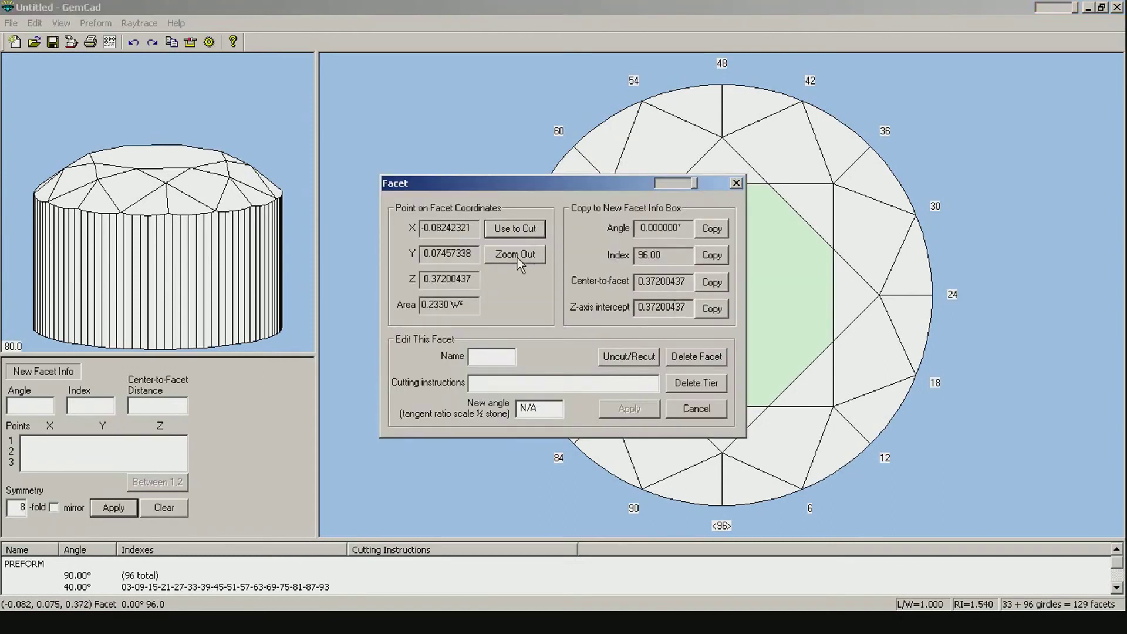
click(516, 255)
drag(175, 287, 194, 244)
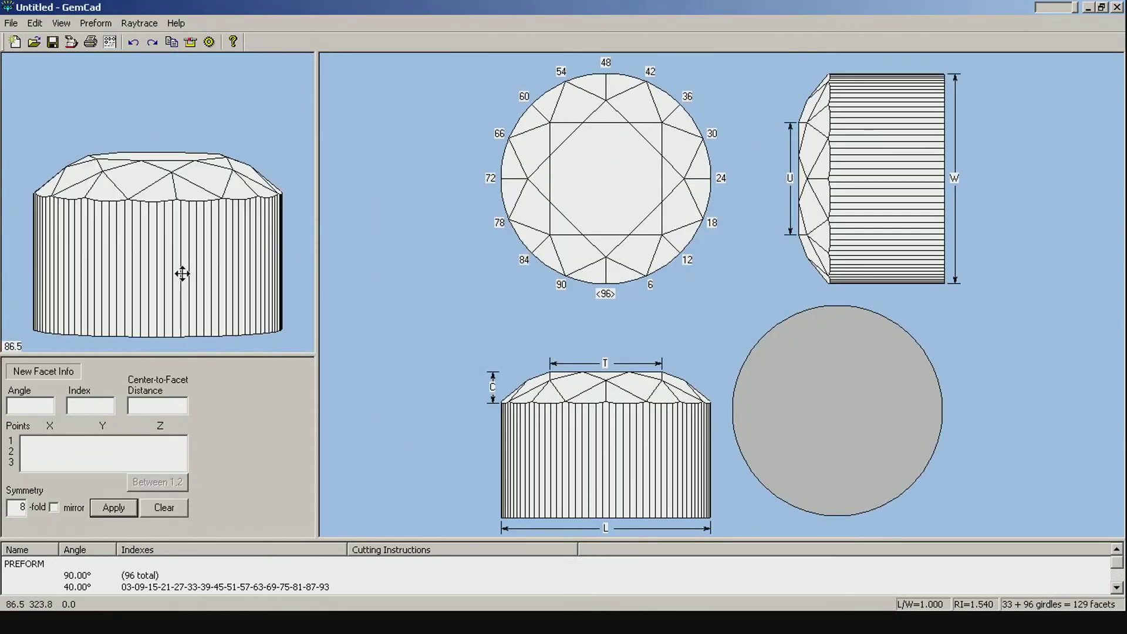
double_click(617, 258)
double_click(542, 416)
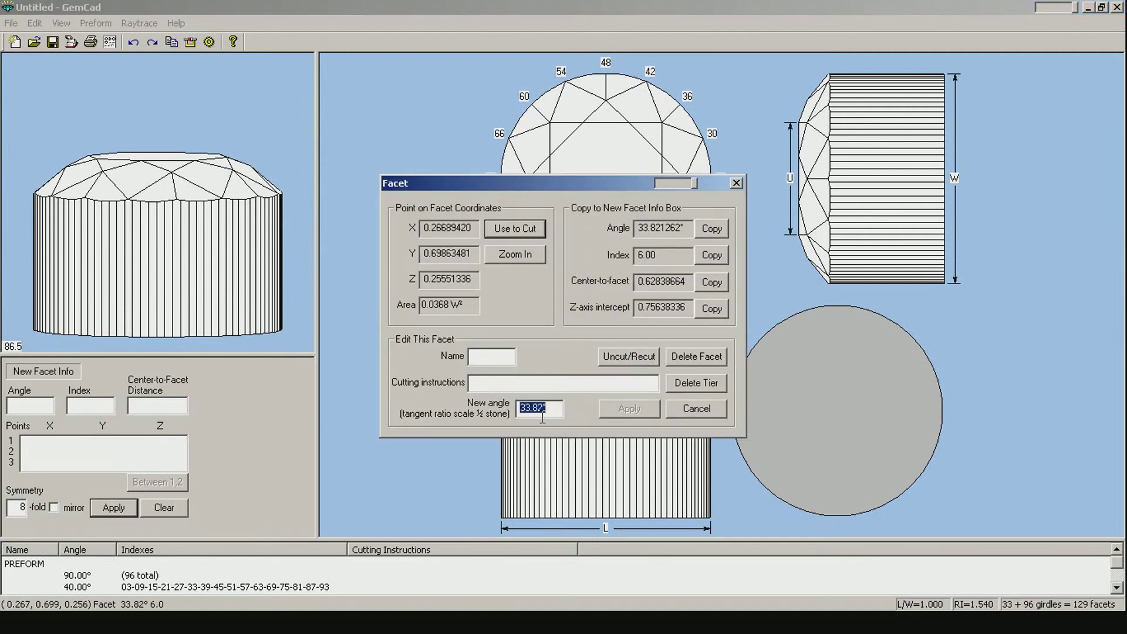
text(46.42)
key(Return)
drag(263, 283, 252, 259)
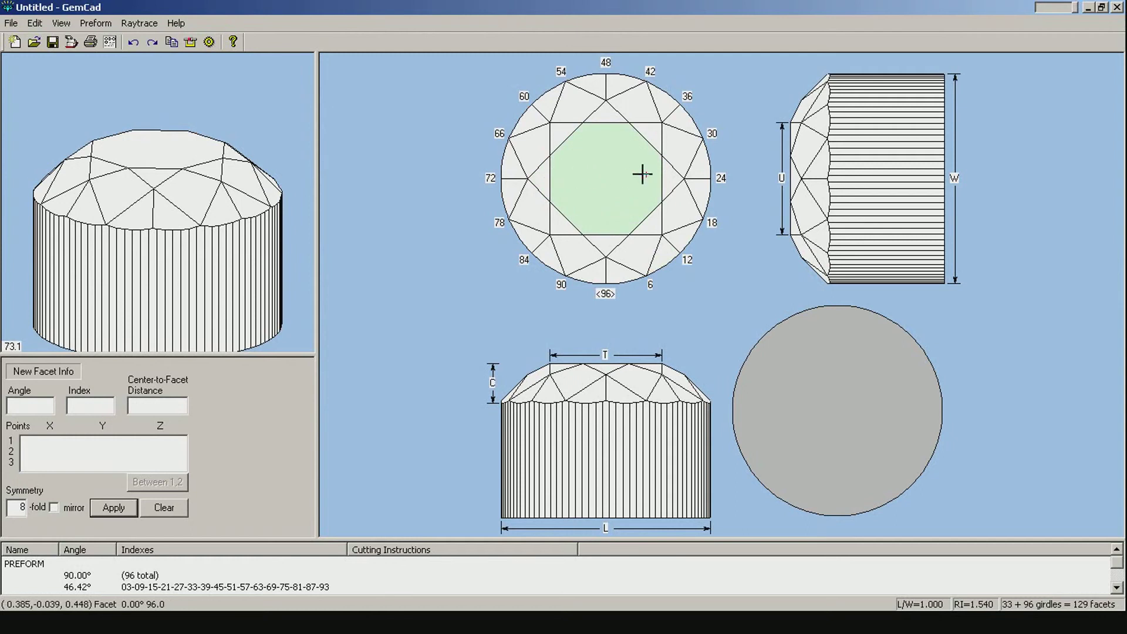
Preview the printed design sheet, enlarge it to read the proportions and facet angles, and return to the design
click(11, 23)
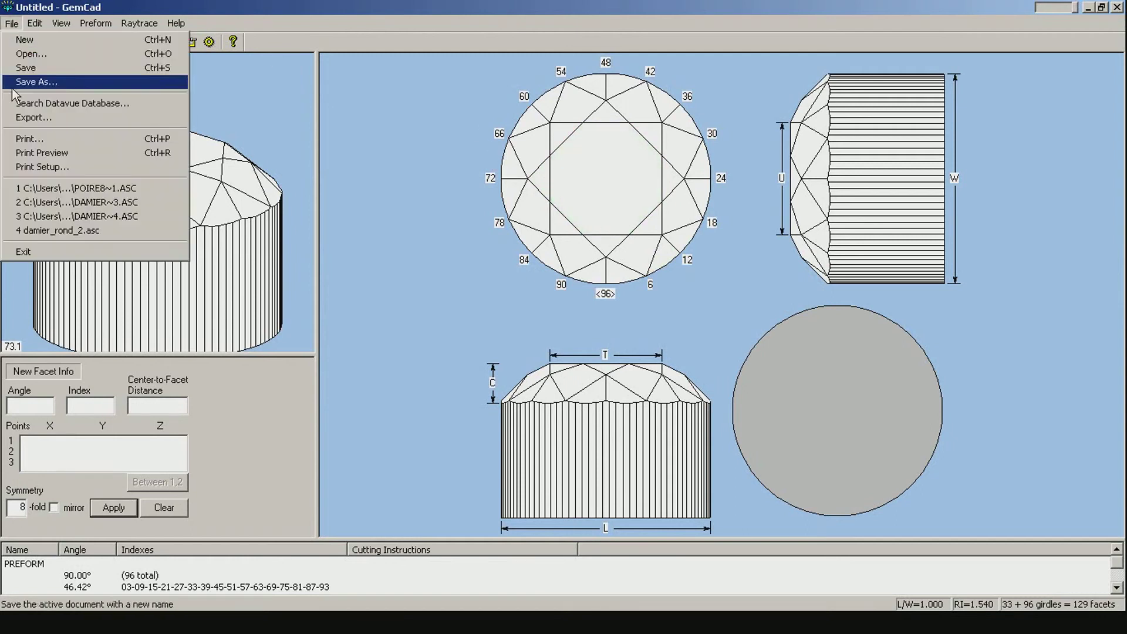
click(75, 152)
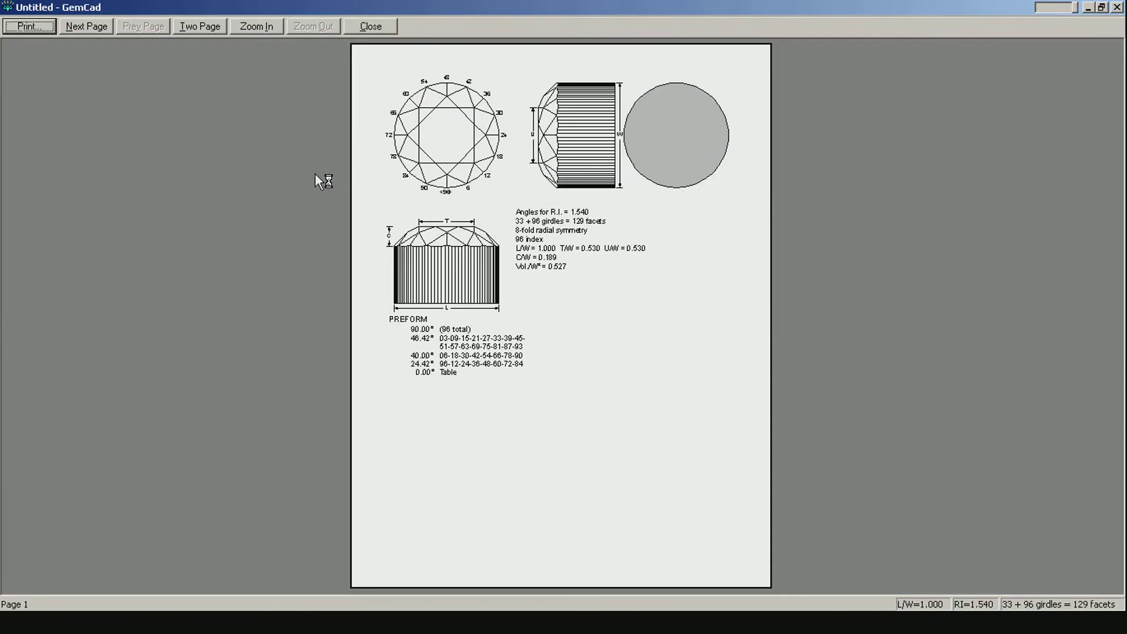
click(592, 263)
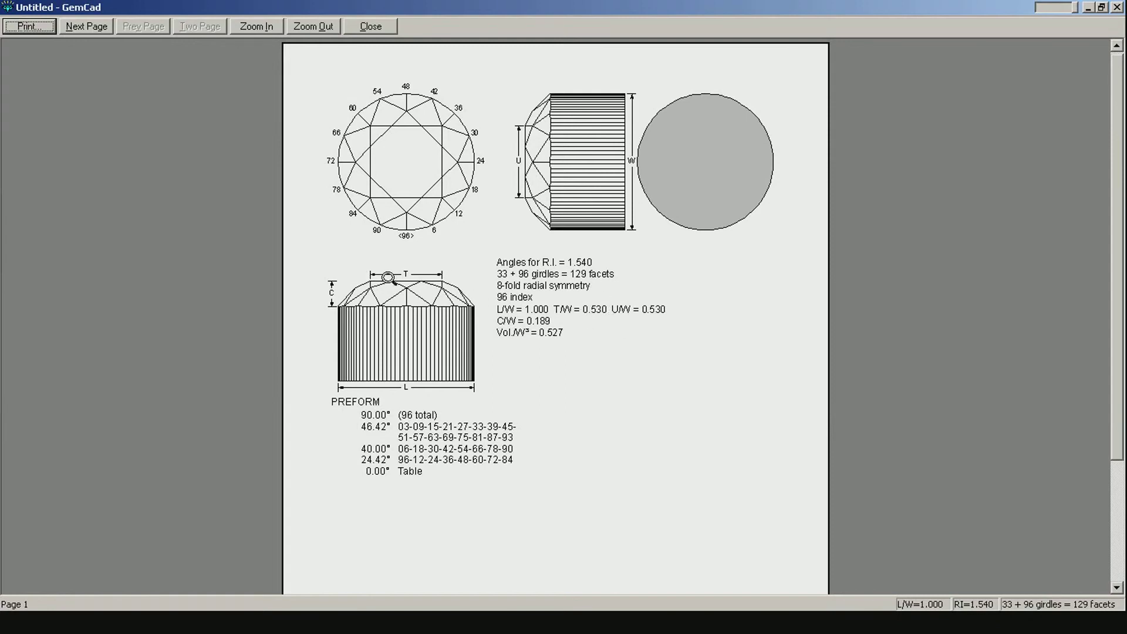
click(380, 27)
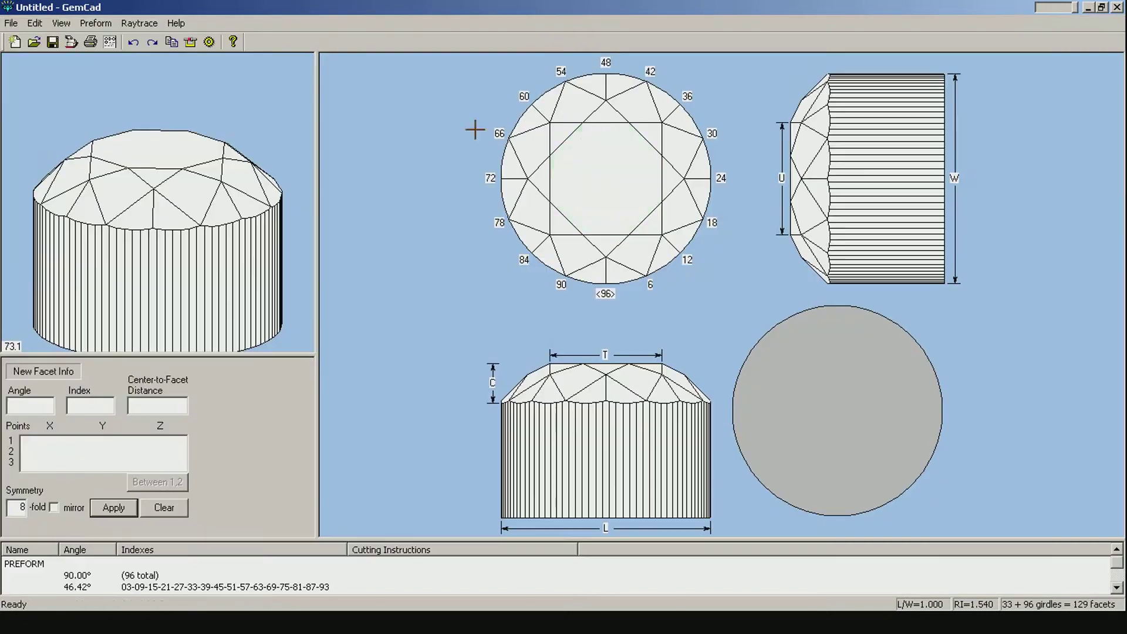
Enlarge the crown plan view and recut the table at 0° and index 96 through a point on the index 72 star facet, discarding the old table
click(583, 178)
click(523, 257)
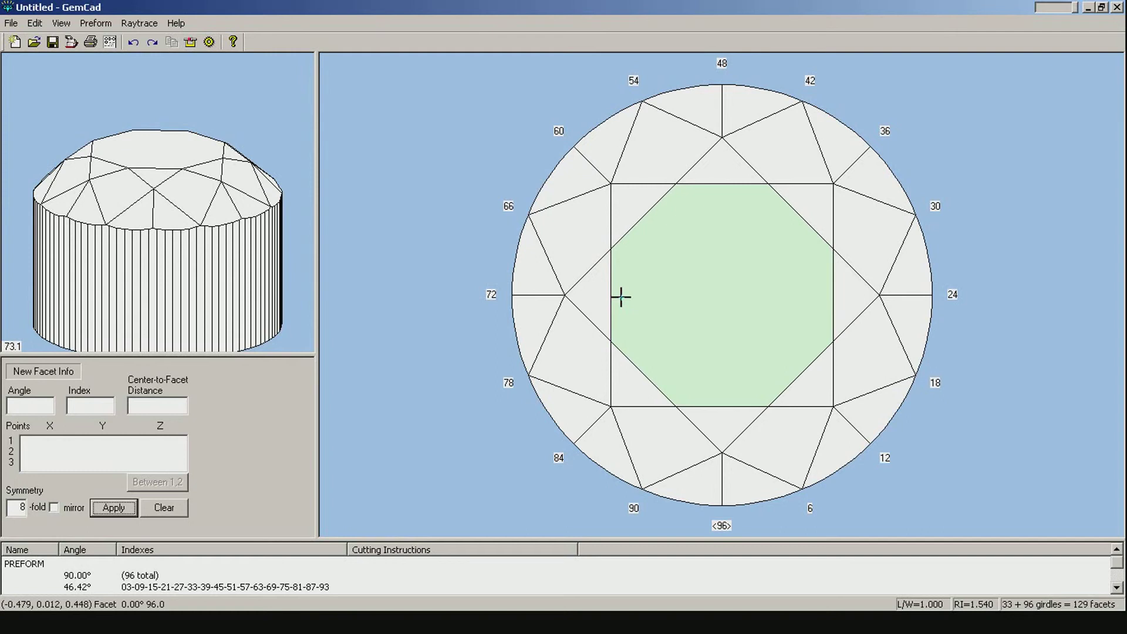
click(642, 293)
click(712, 254)
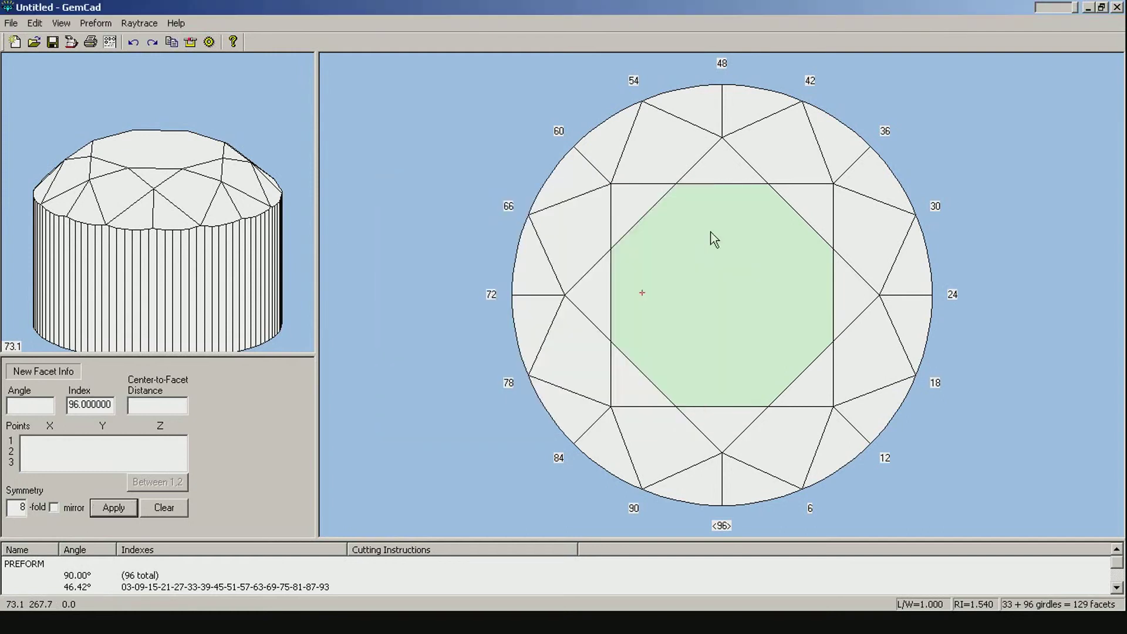
click(711, 233)
click(712, 411)
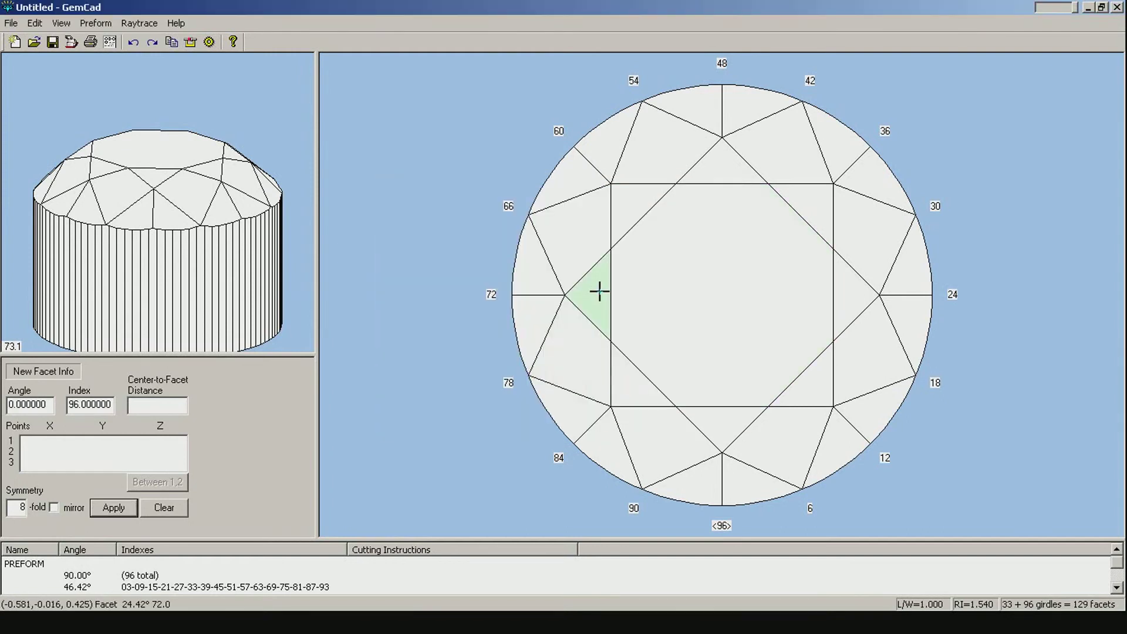
click(600, 291)
click(521, 227)
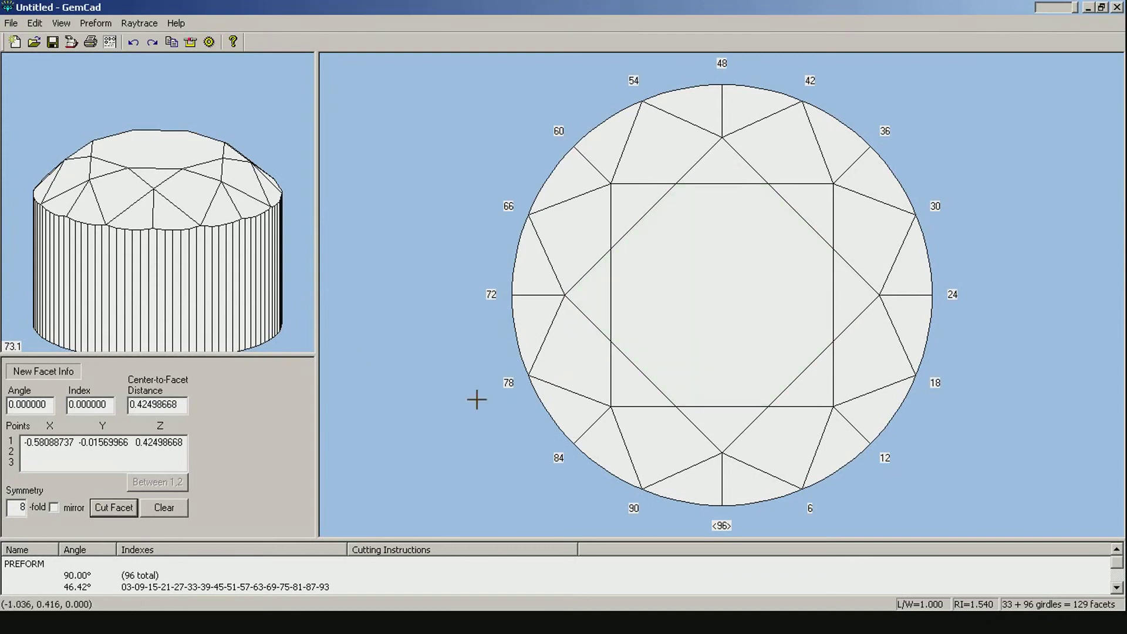
click(115, 507)
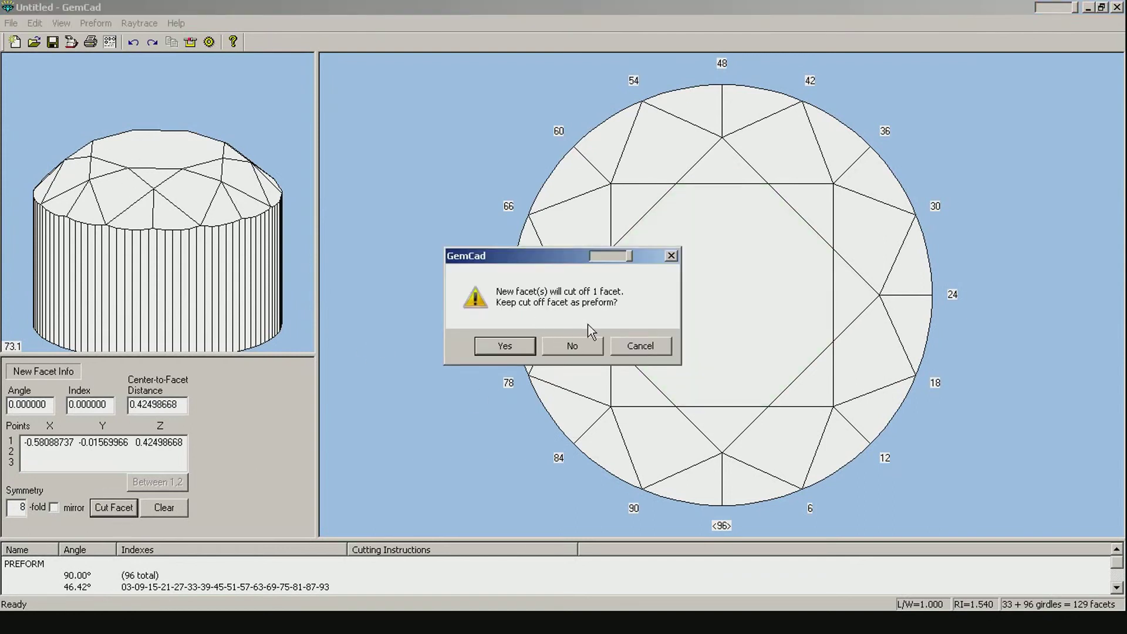
click(578, 346)
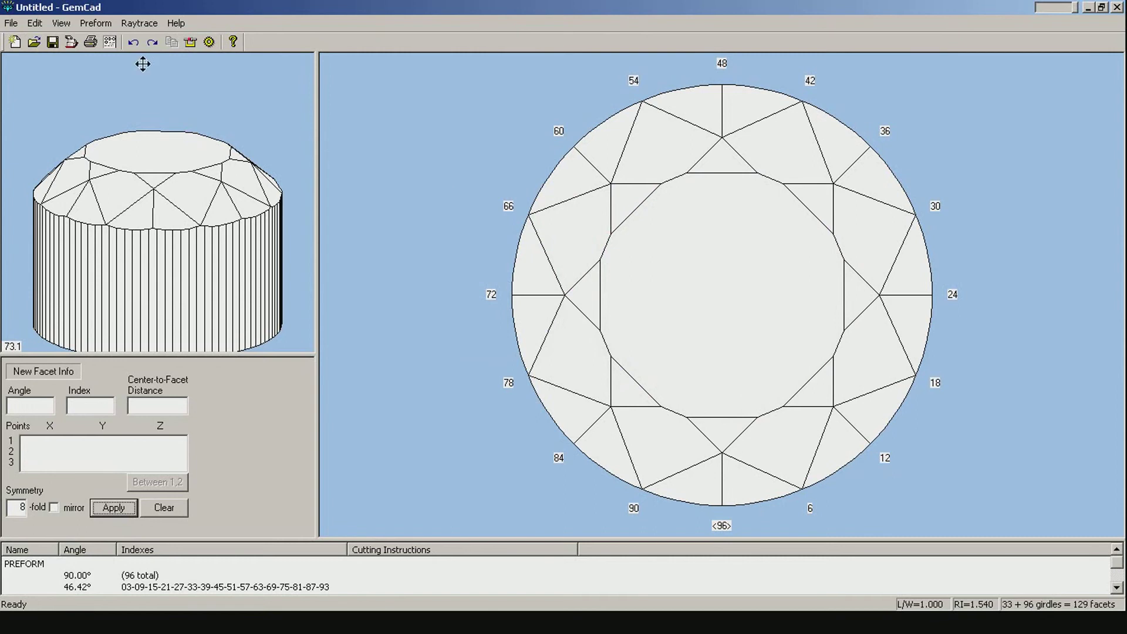
Check the table-to-width ratio of the recut table in the print preview
click(12, 23)
click(41, 149)
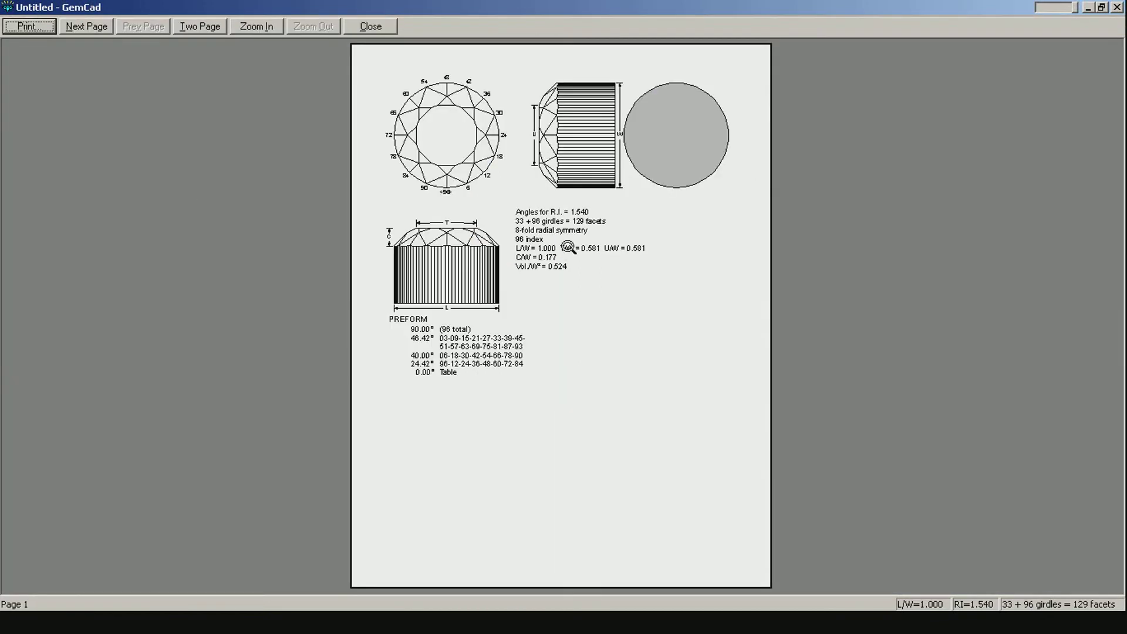
click(370, 26)
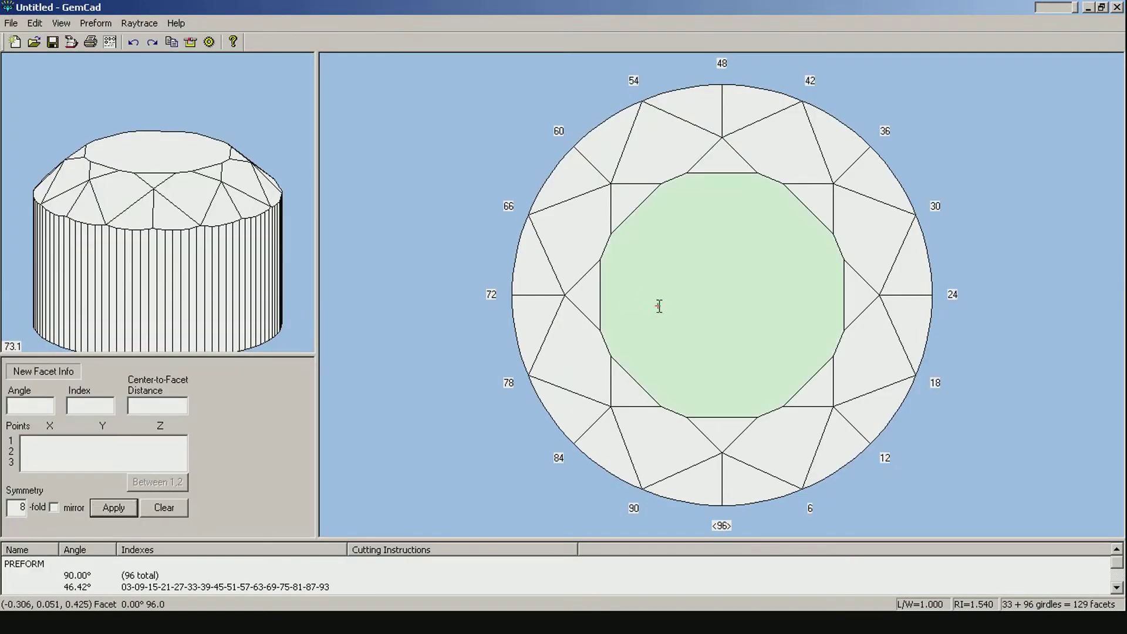
Recut the table lower at 0° and index 96 through a point just outside its edge on the index 72 star facet, discarding the old table
double_click(658, 306)
click(707, 255)
click(711, 229)
click(703, 411)
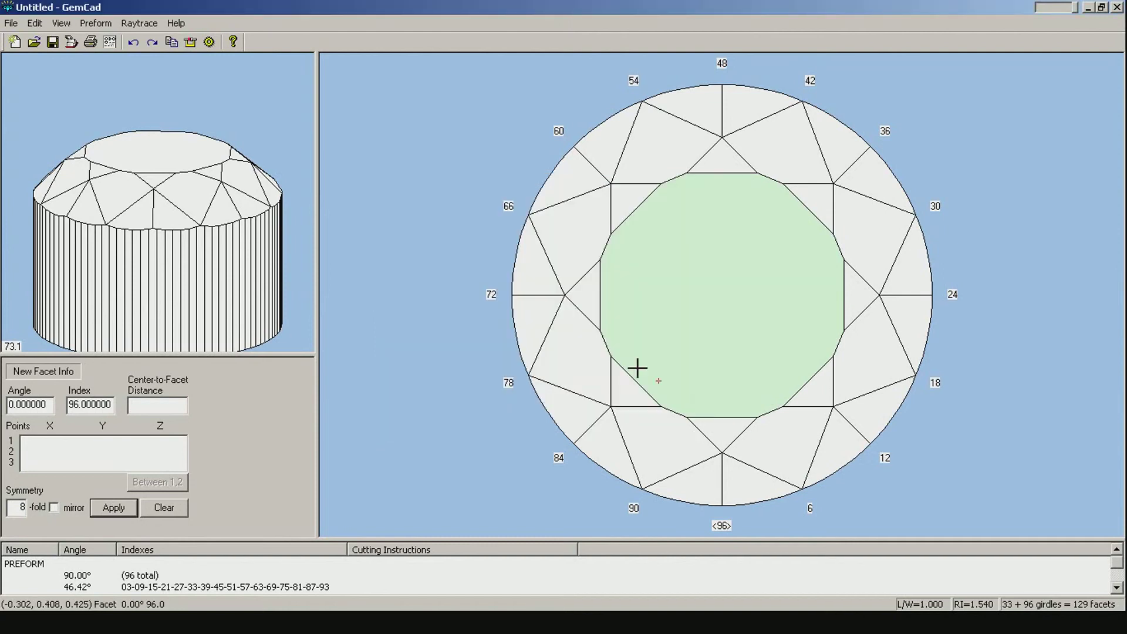
double_click(594, 295)
click(526, 262)
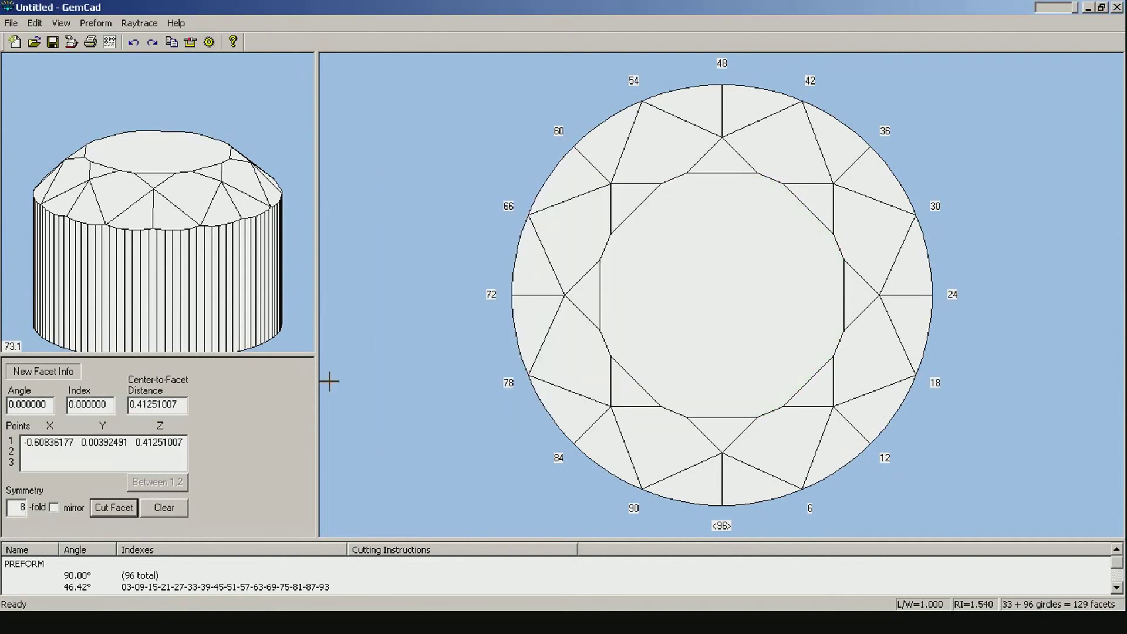
key(Return)
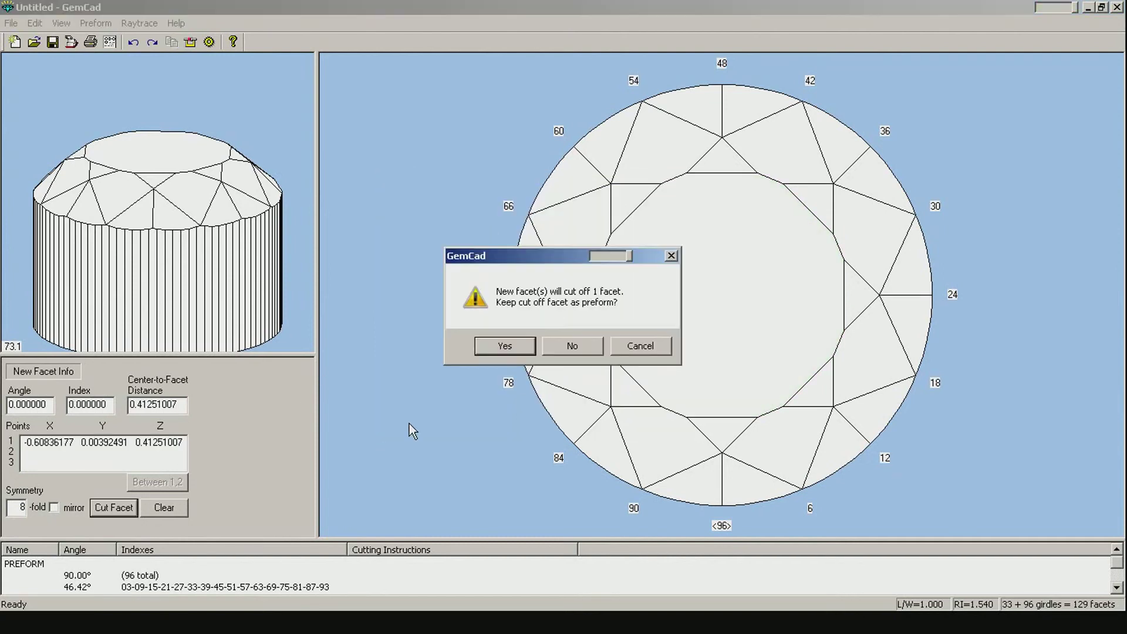
click(586, 346)
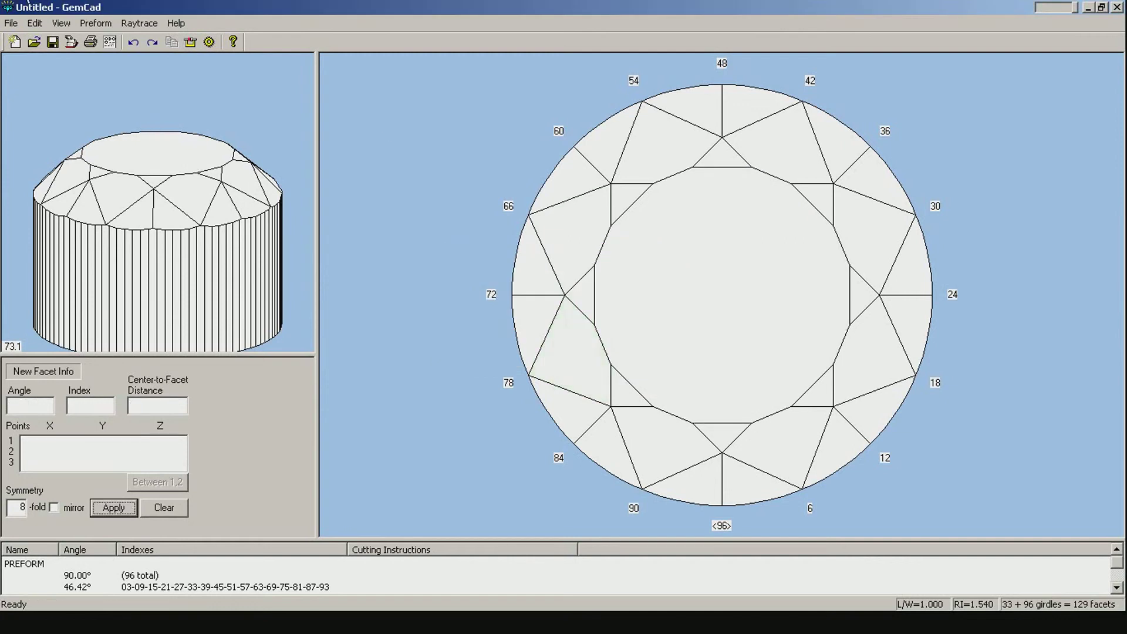
Preview the printed sheet again to check the table and crown proportions after lowering the table
click(10, 22)
click(59, 153)
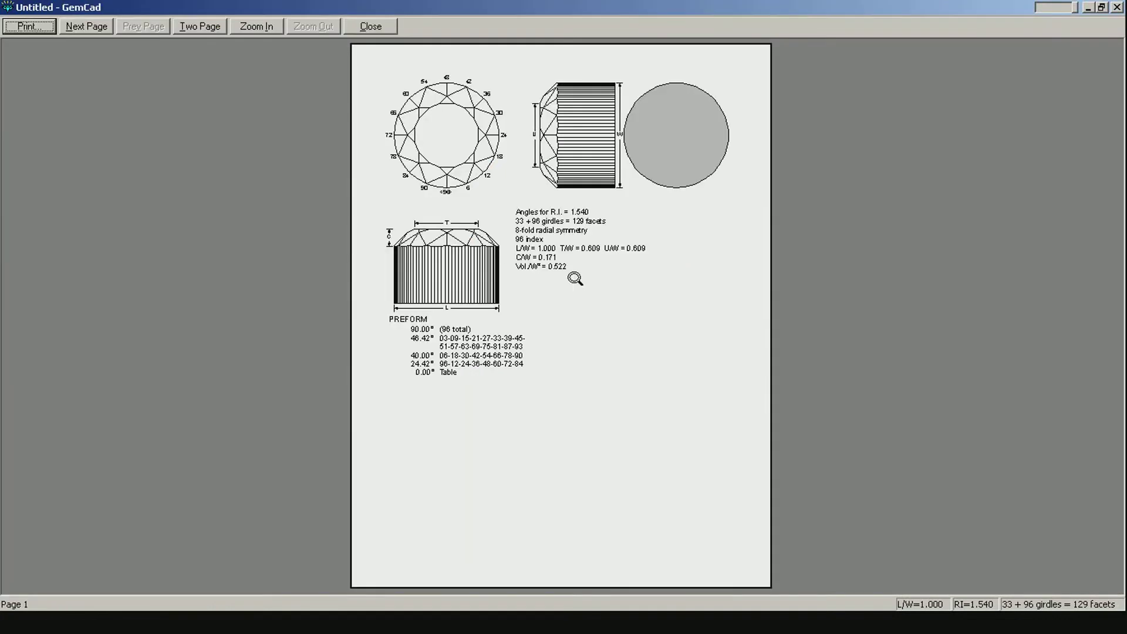
click(371, 26)
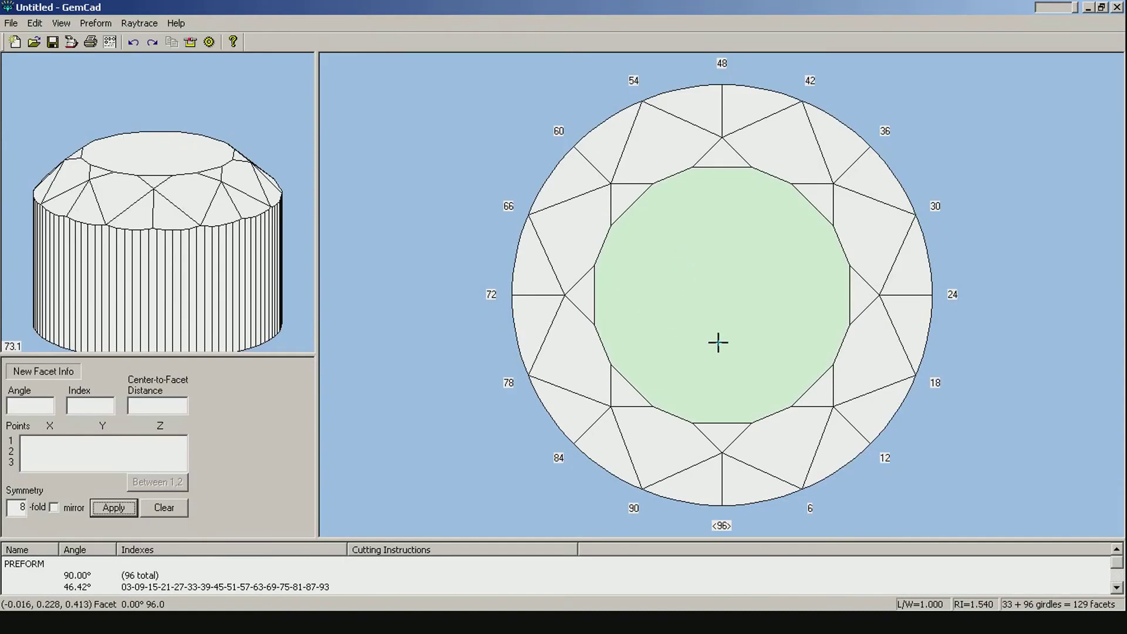
Copy the angle and index of the index 72 star facet for the new cut and uncut its tier
click(586, 290)
click(712, 255)
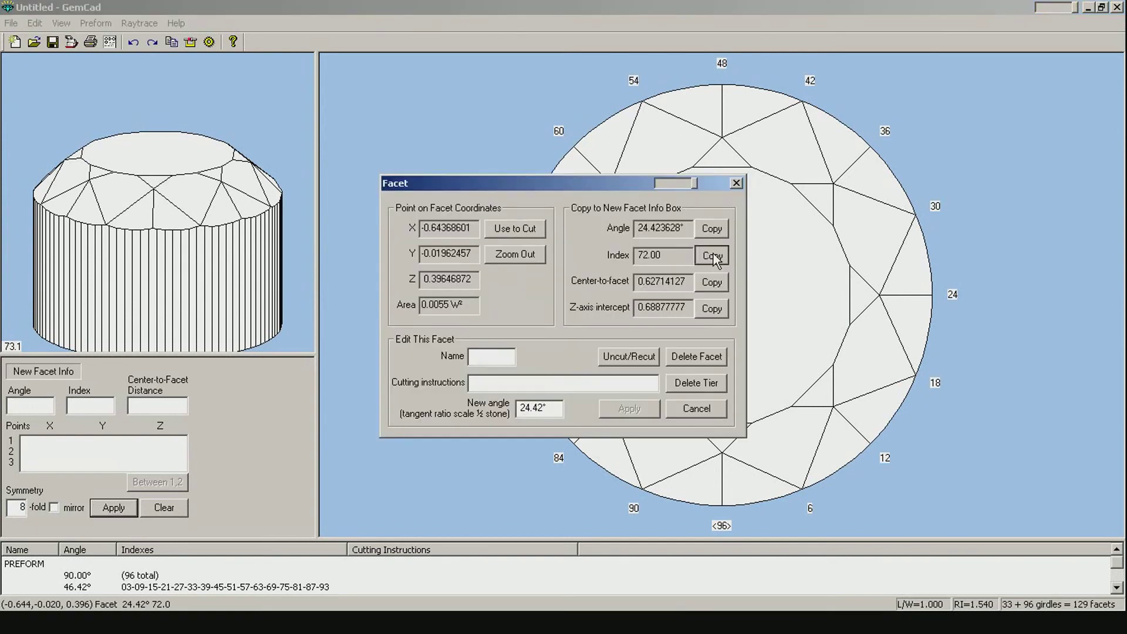
click(712, 229)
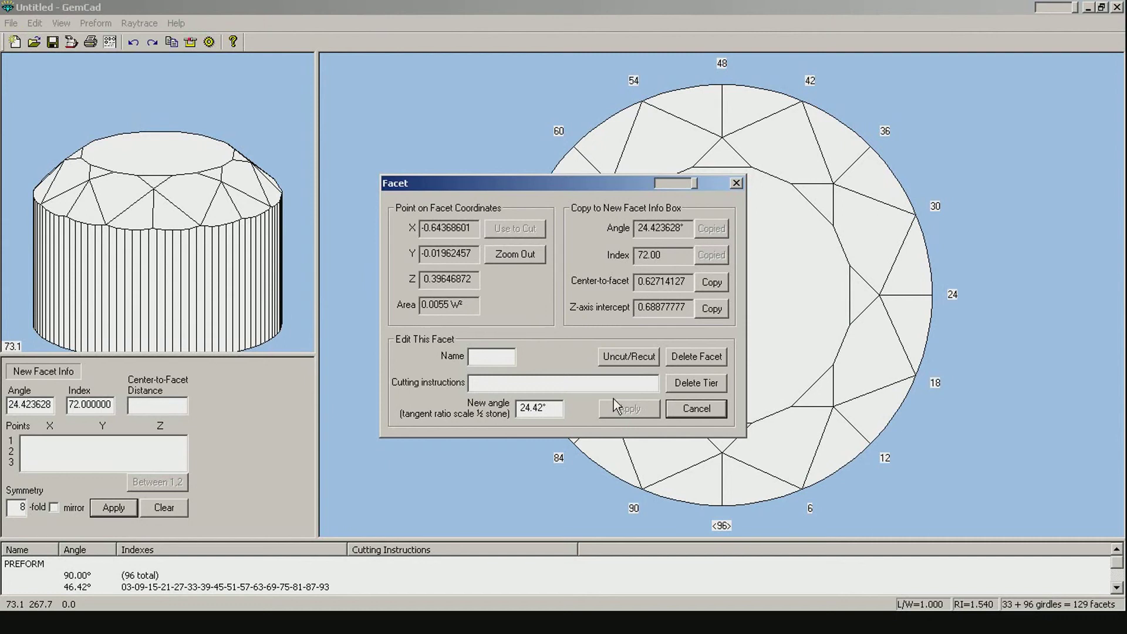
click(632, 358)
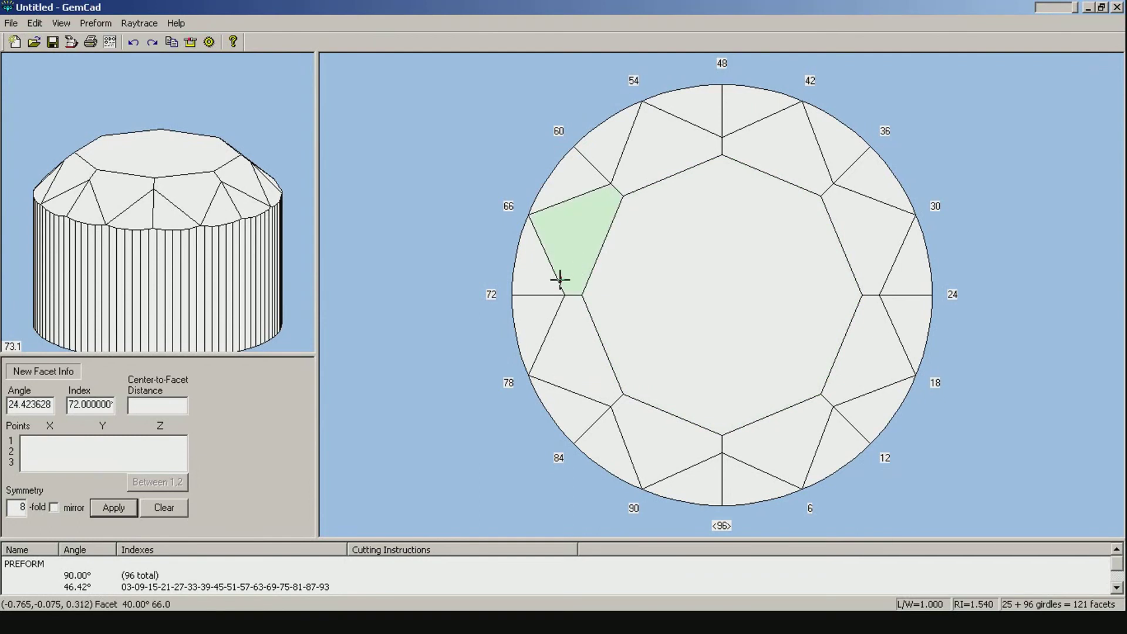
Recut the star tier at index 72 through the midpoint of the table's edge with the index 66 facet, using 0.5 of the edge length
click(602, 247)
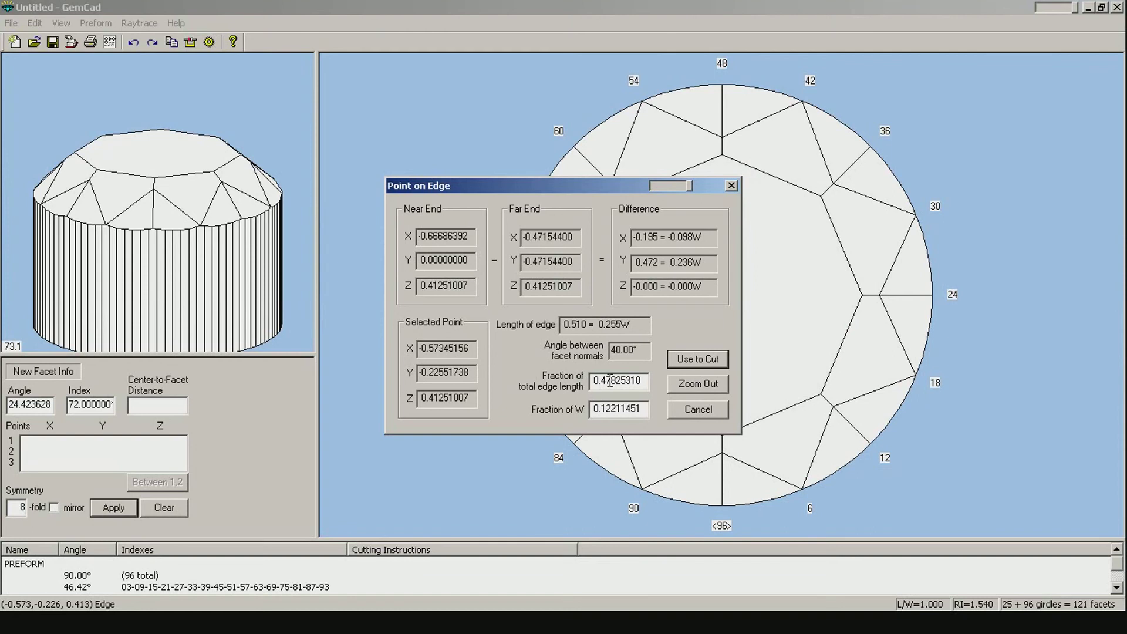
click(696, 410)
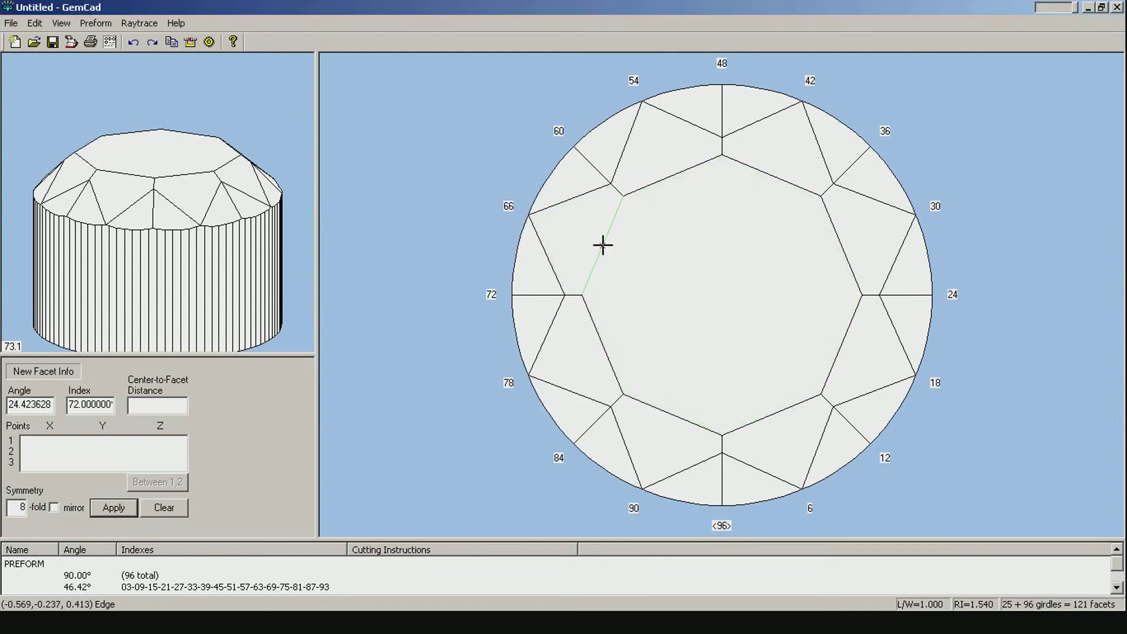
click(603, 245)
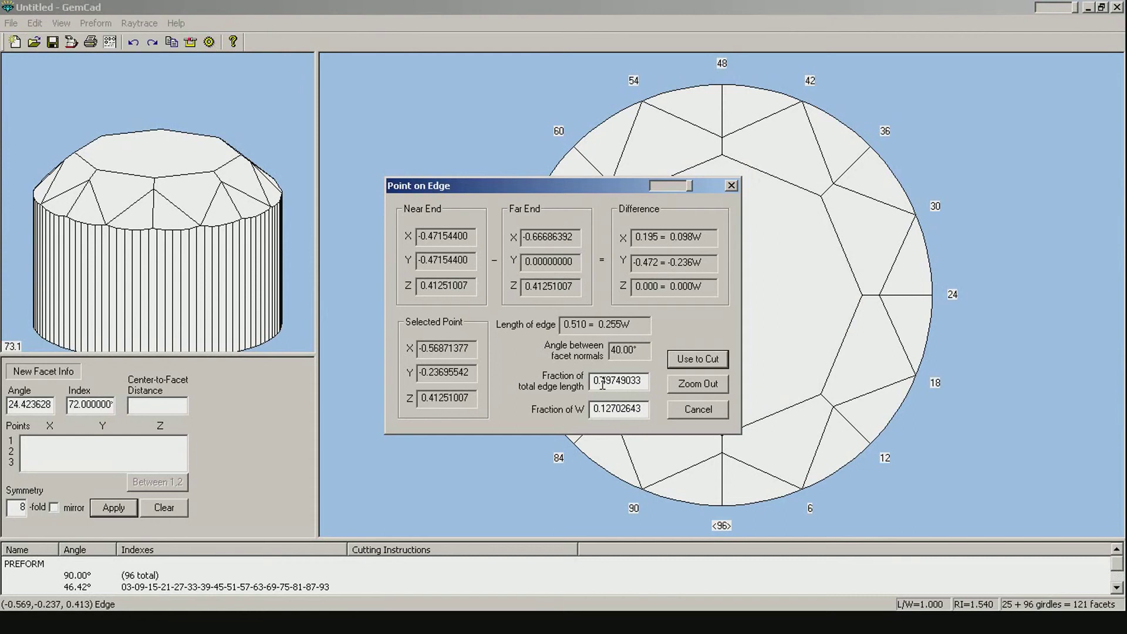
drag(602, 383, 654, 383)
text(5)
click(618, 410)
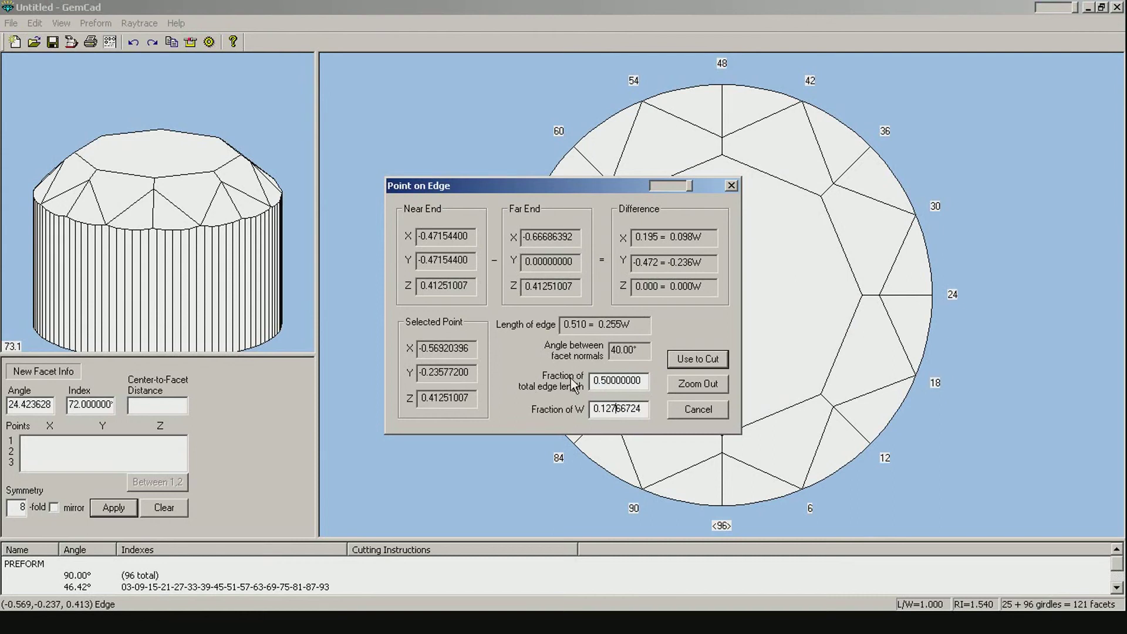
click(702, 359)
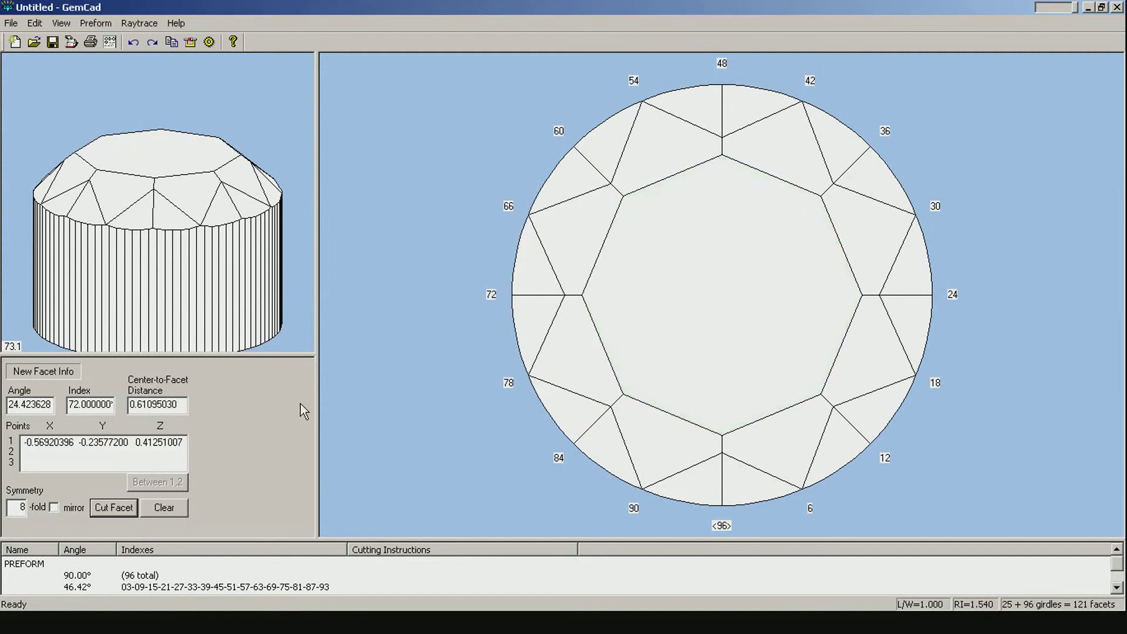
click(113, 510)
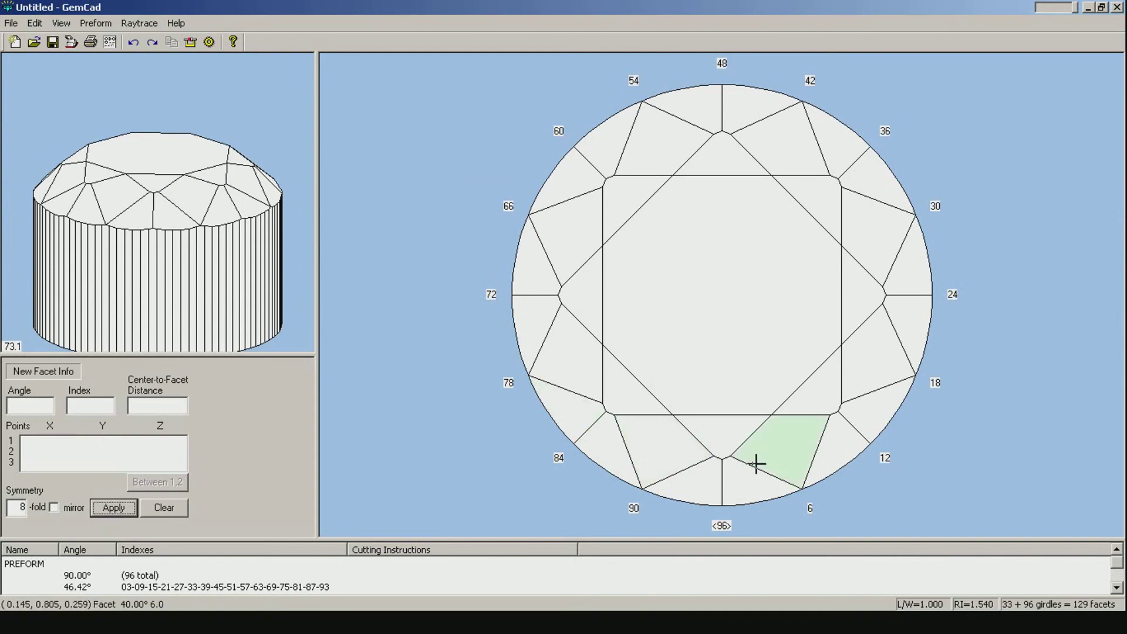
Uncut the index 3 girdle-side tier and recut it with 8-fold mirror symmetry through the index 6 girdle meet and the star tip at index 96
click(801, 488)
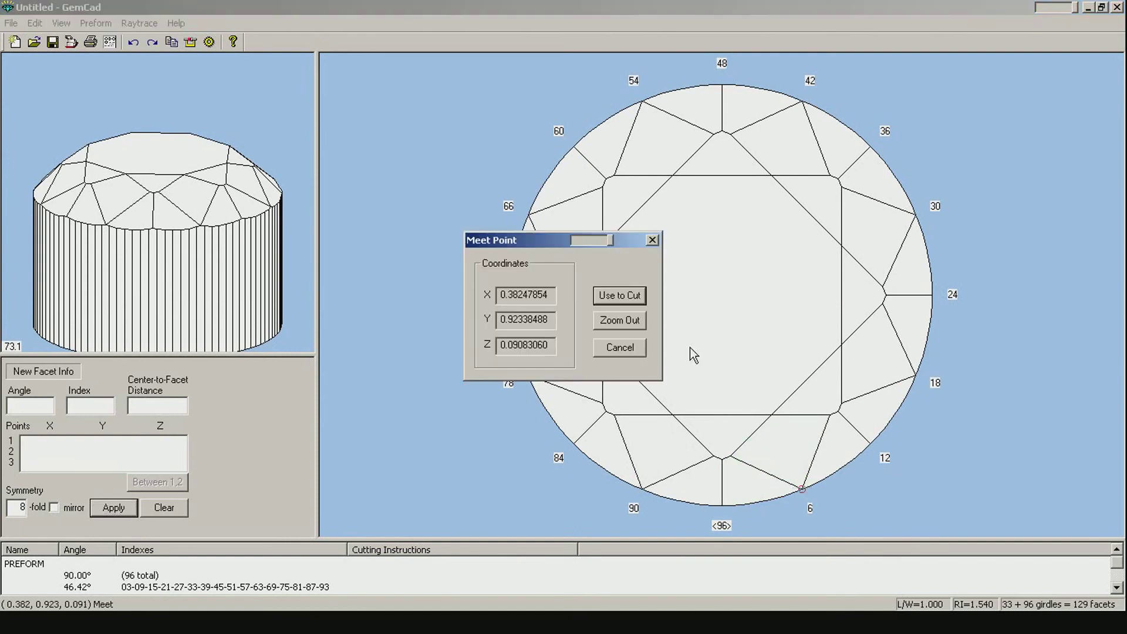
click(628, 297)
click(750, 493)
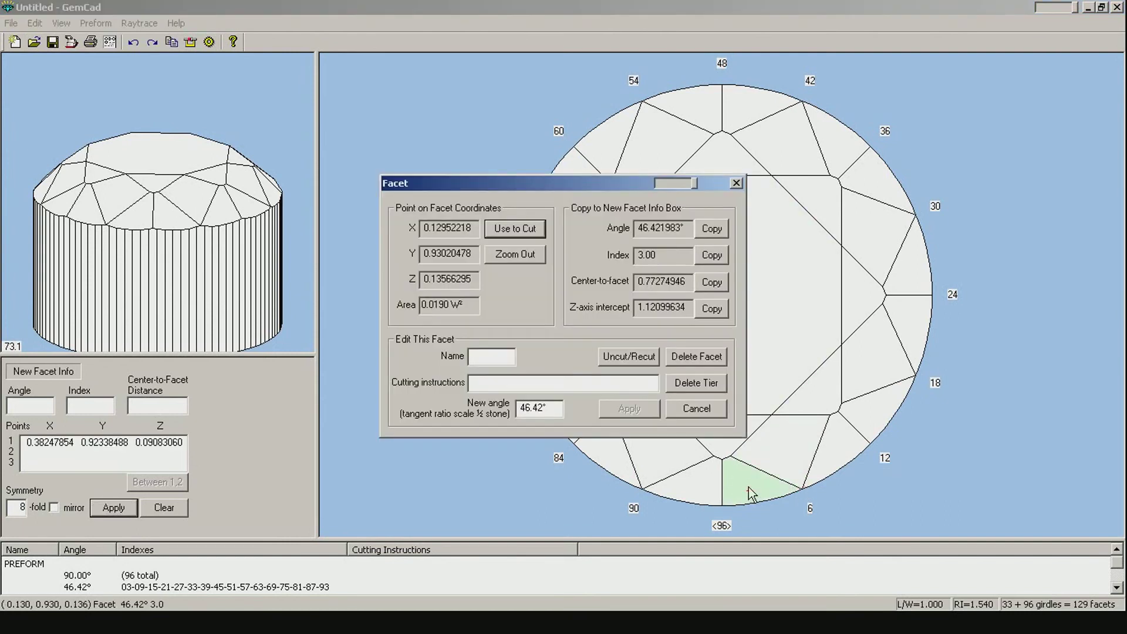
click(640, 359)
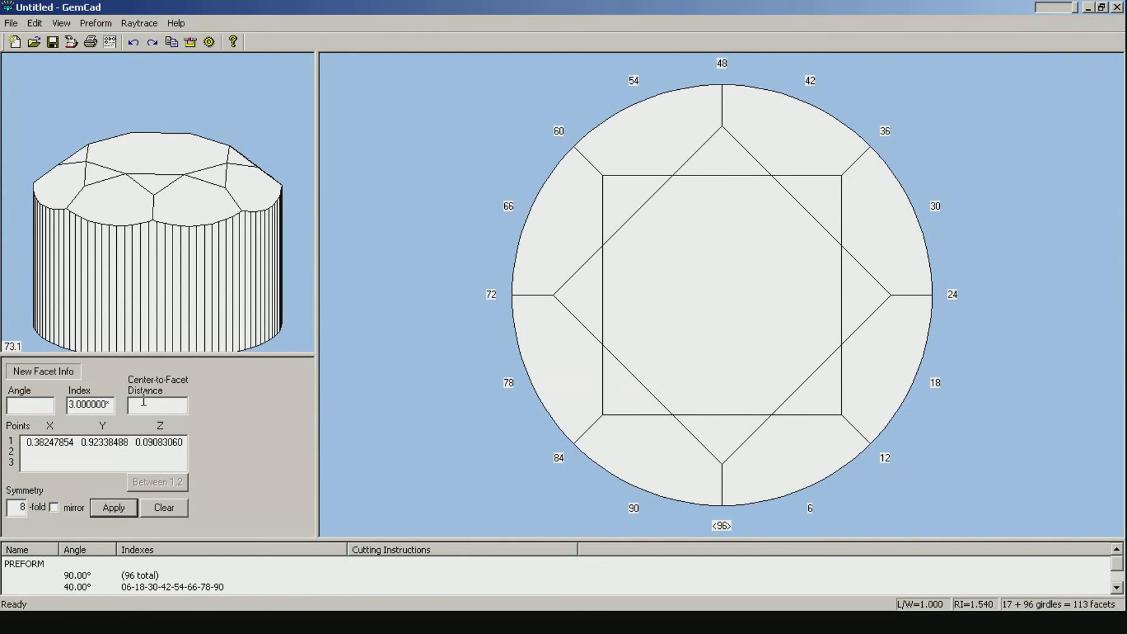
click(722, 464)
click(621, 296)
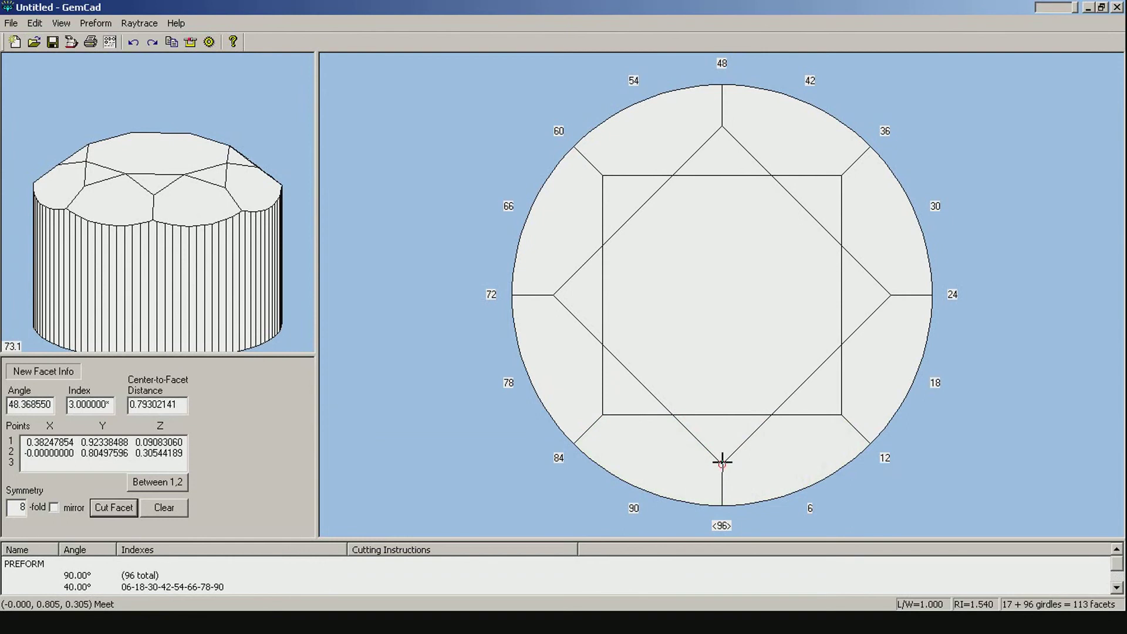
click(53, 508)
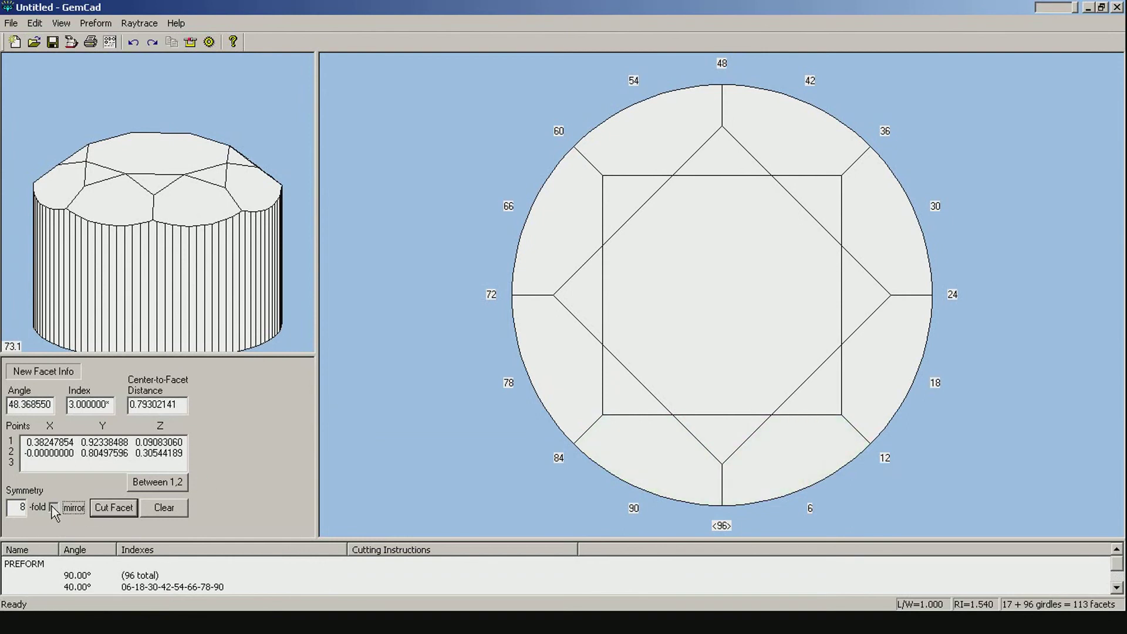
click(115, 508)
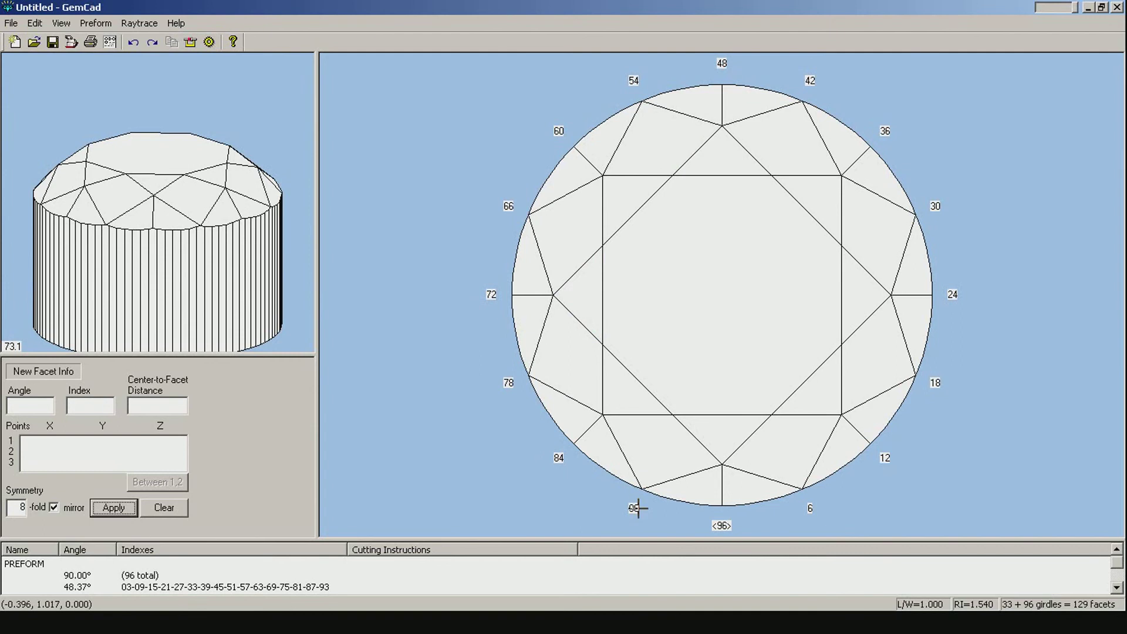
Return to the full four-view display and turn the stone over to work on the pavilion
mouse_move(201, 214)
mouse_down()
mouse_move(193, 244)
mouse_move(216, 231)
mouse_up()
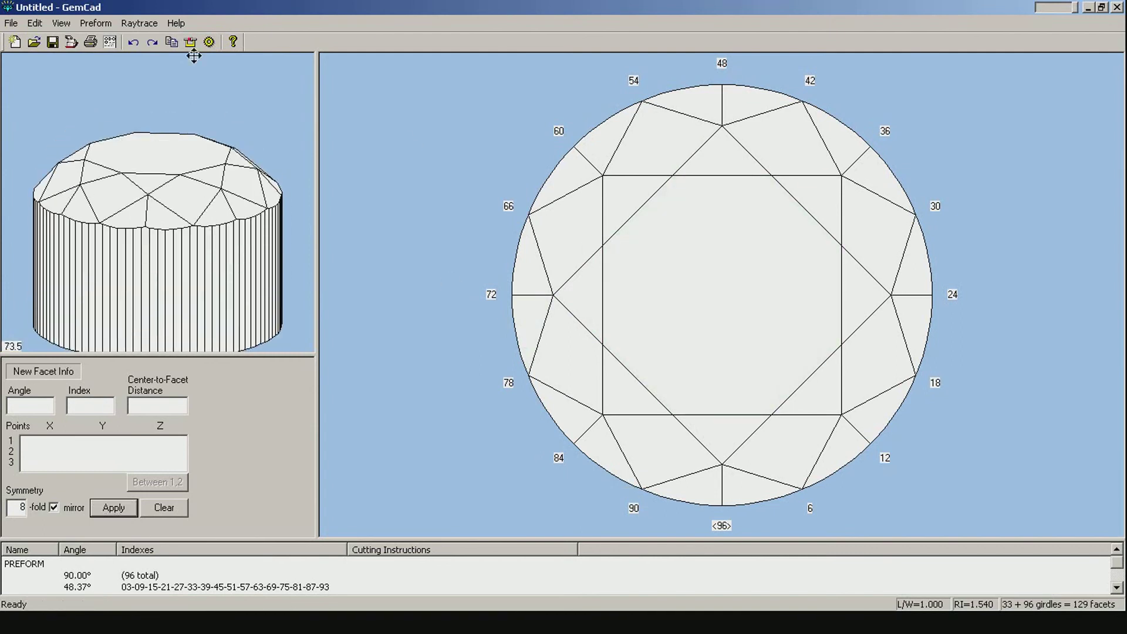
right_click(694, 321)
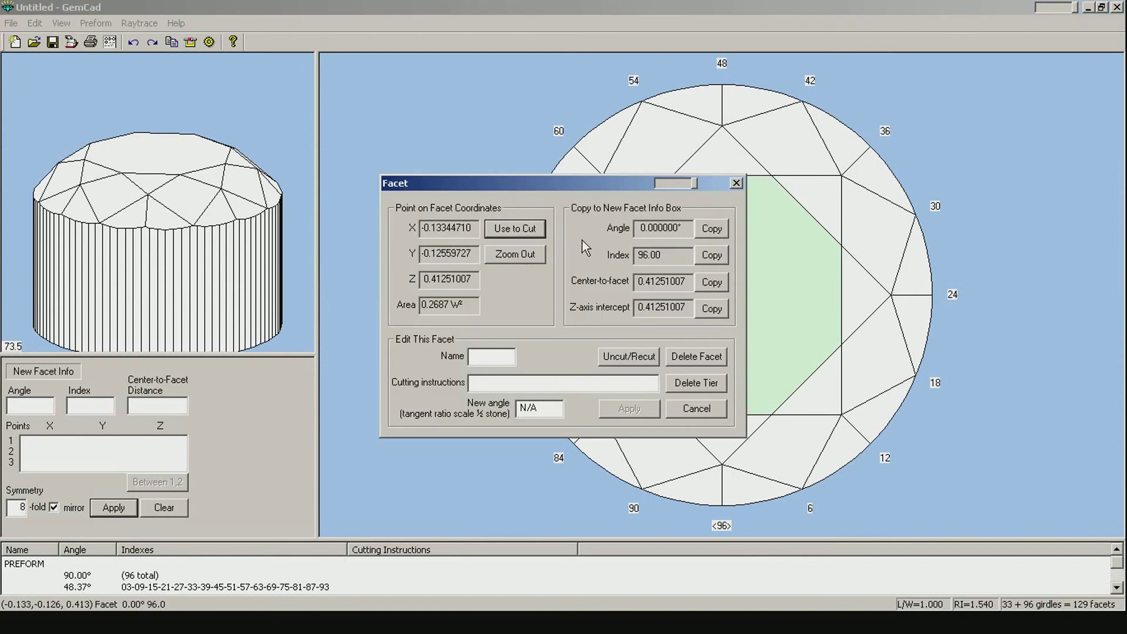
click(524, 256)
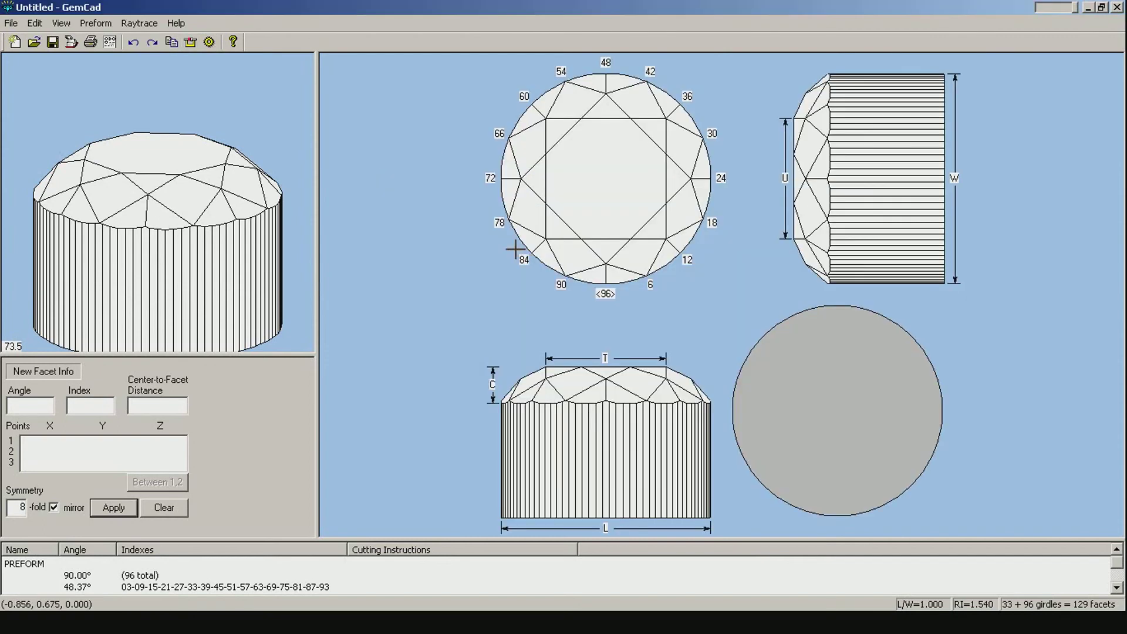
click(190, 42)
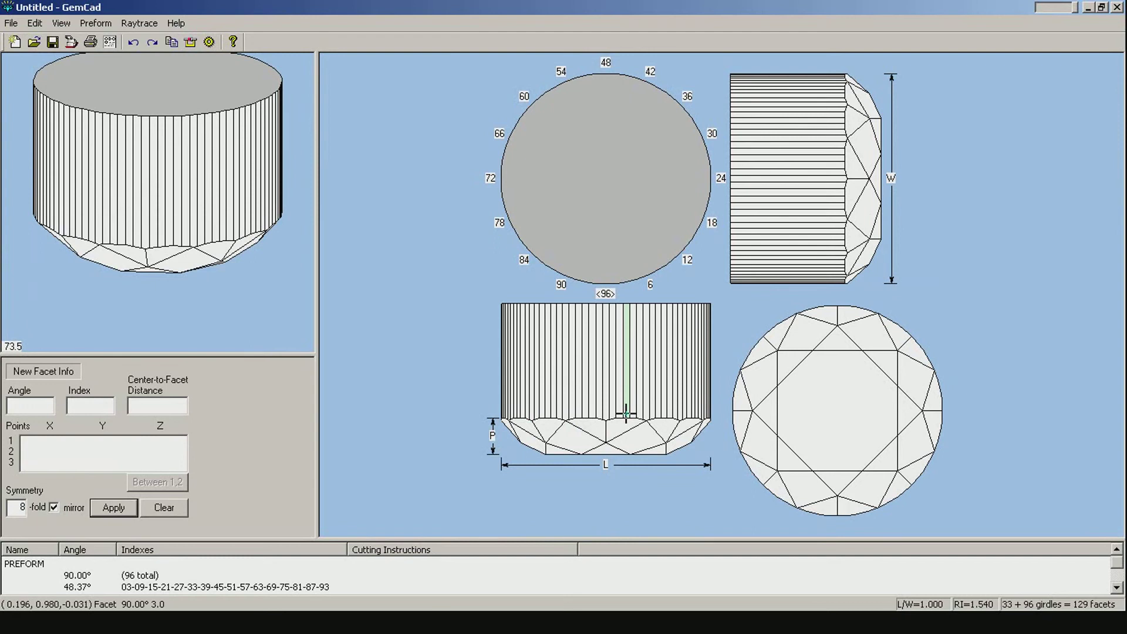
Use a point on the index 3 girdle facet, close to the crown edge, for the new cut and set 16-fold symmetry
click(625, 413)
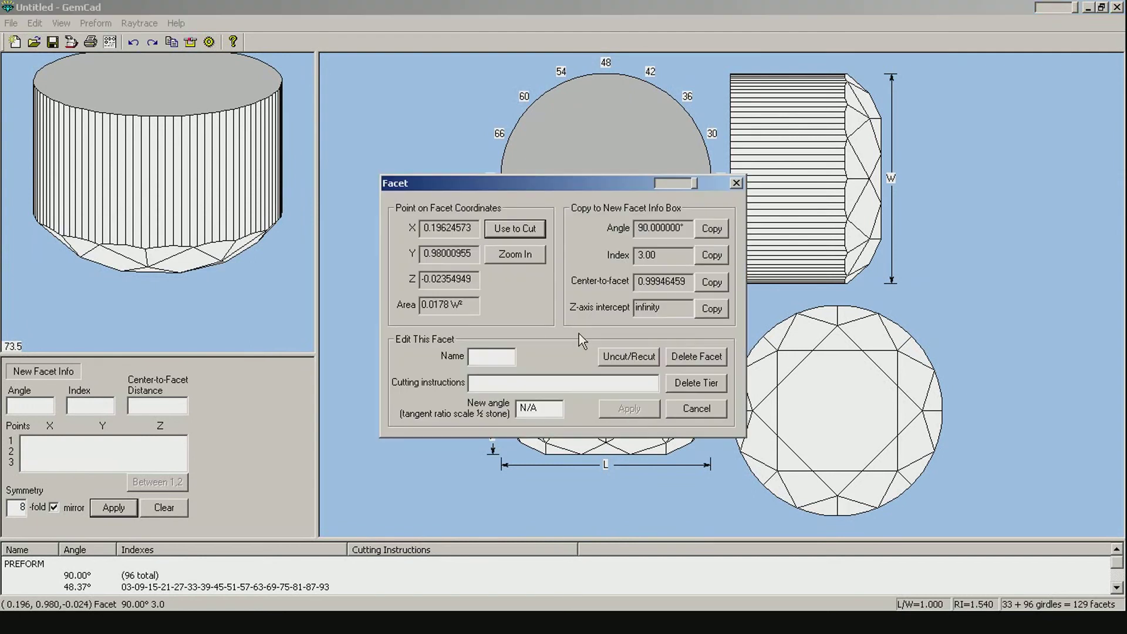
click(532, 232)
click(88, 409)
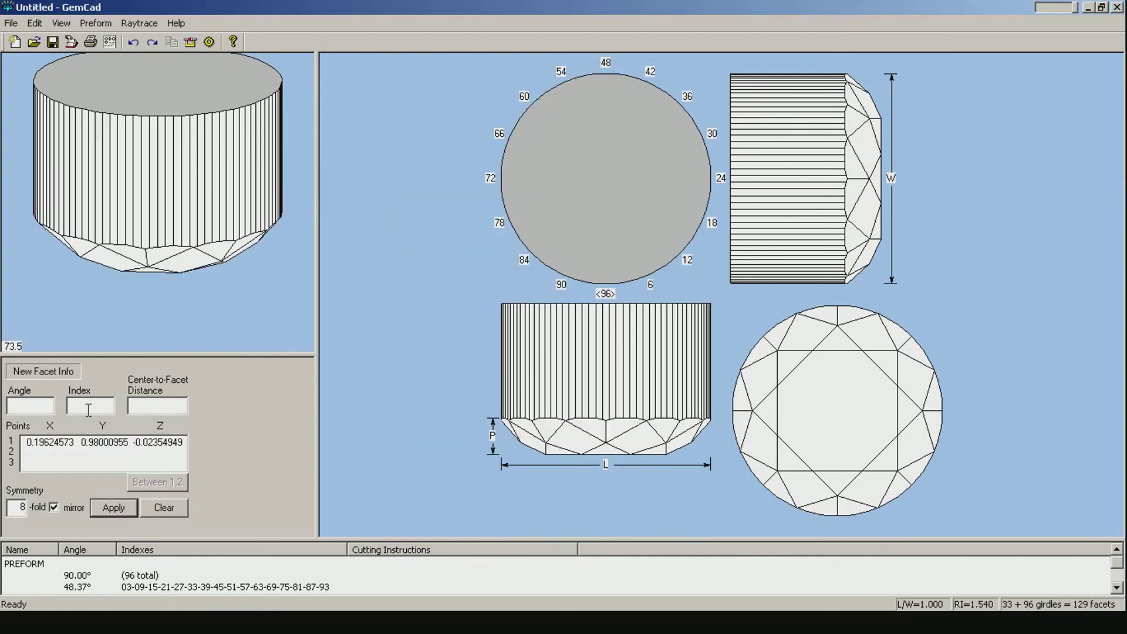
text(43)
key(Return)
double_click(15, 510)
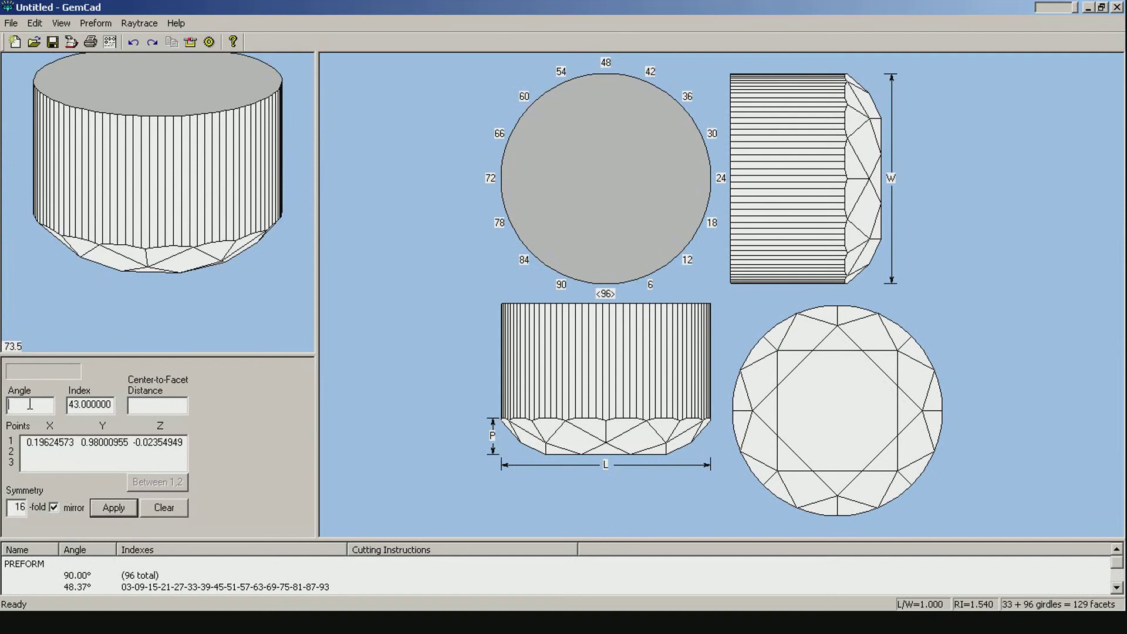
Cut a 16-fold mirrored pavilion tier at 43° and index 3 through the chosen girdle point
click(68, 452)
double_click(108, 409)
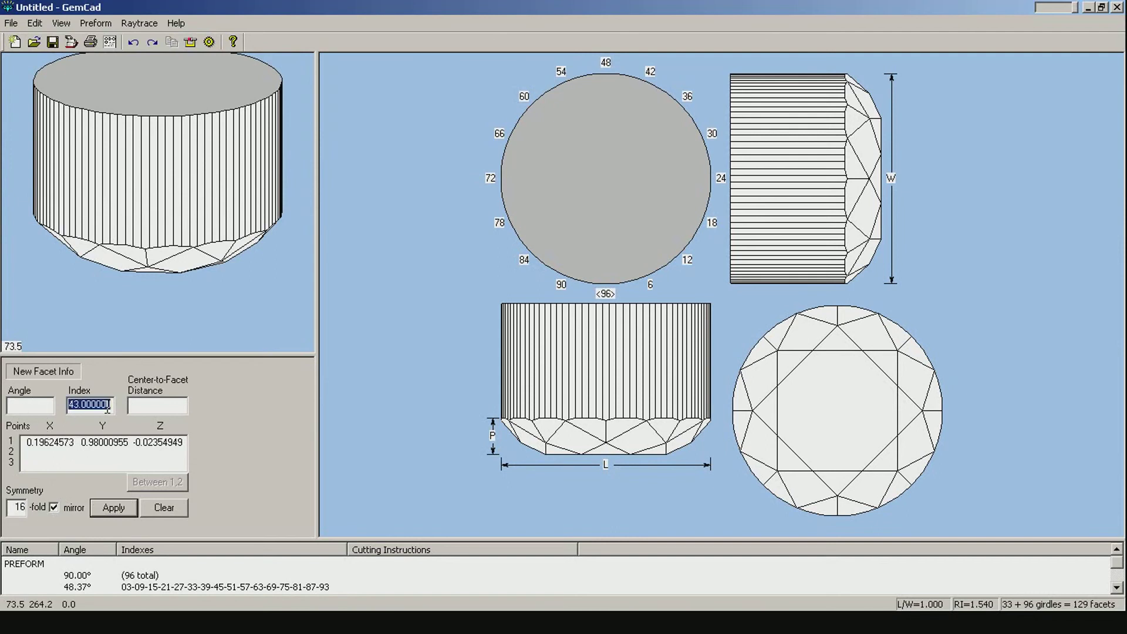
text(3)
click(41, 409)
text(43)
key(Return)
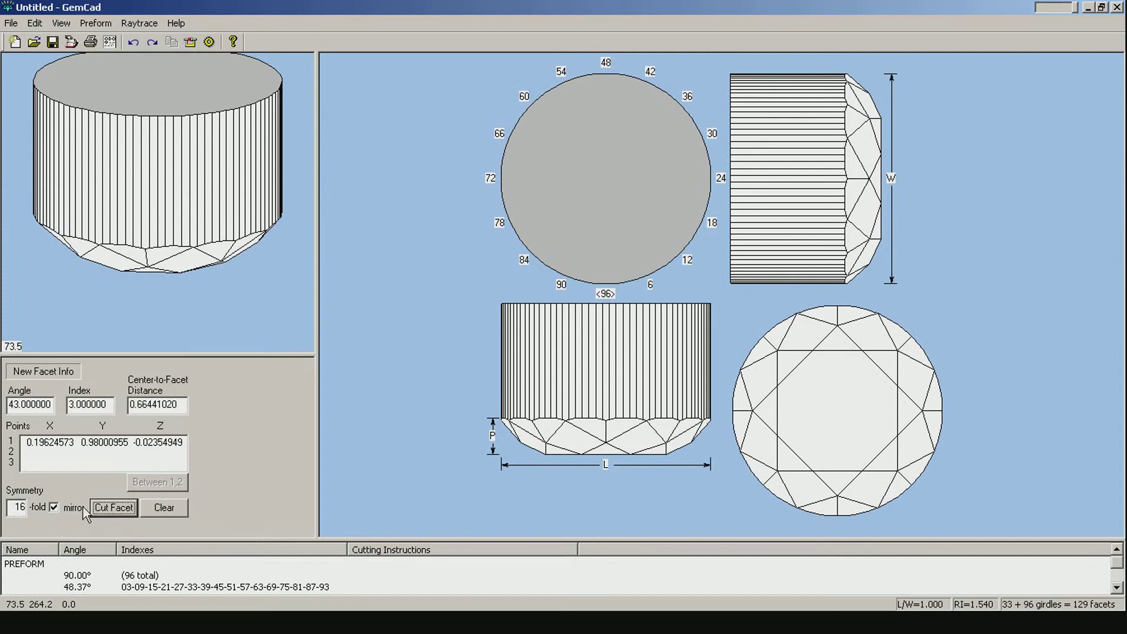
click(114, 508)
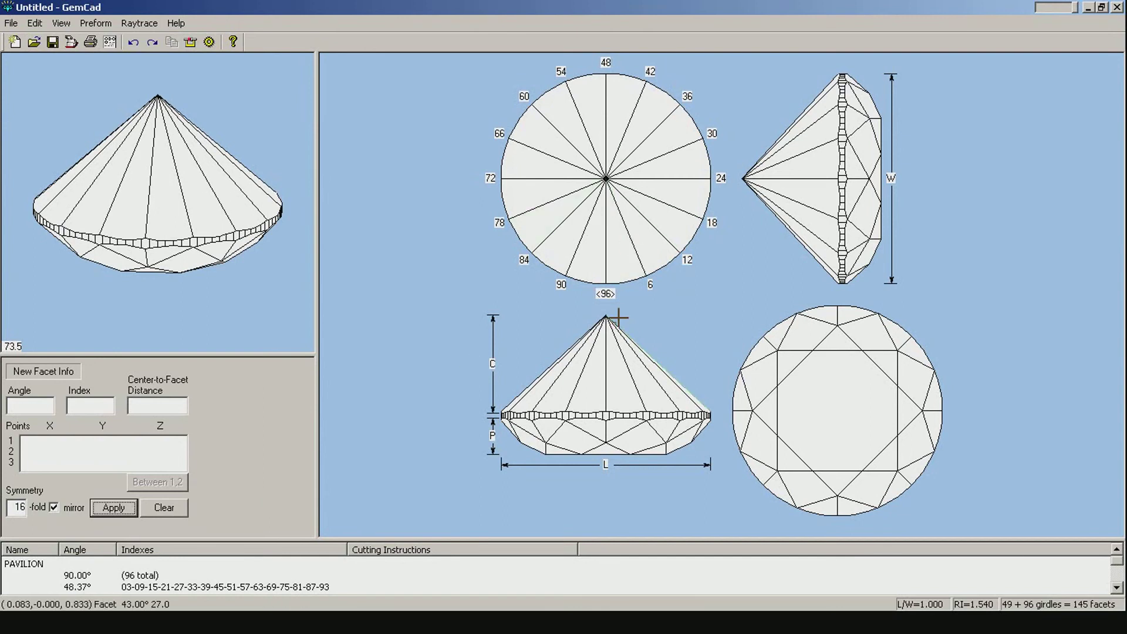
Show the hidden edges through the stone and use the girdle meet at index 96 as the first cut point of the pavilion mains
click(66, 24)
click(74, 93)
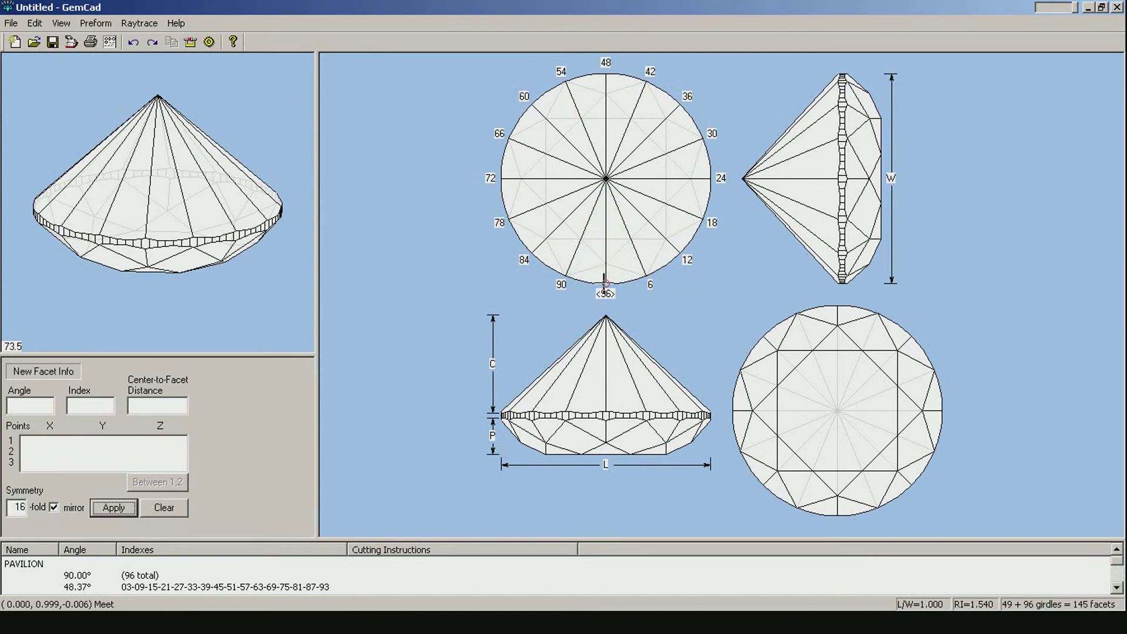
click(604, 283)
click(629, 298)
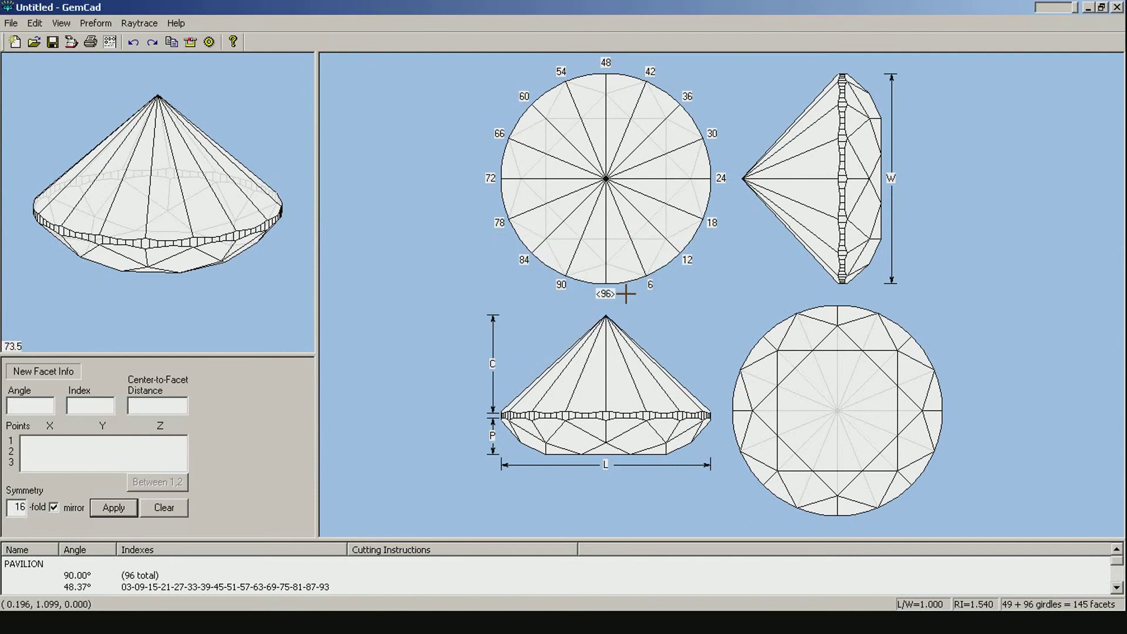
click(630, 237)
click(704, 386)
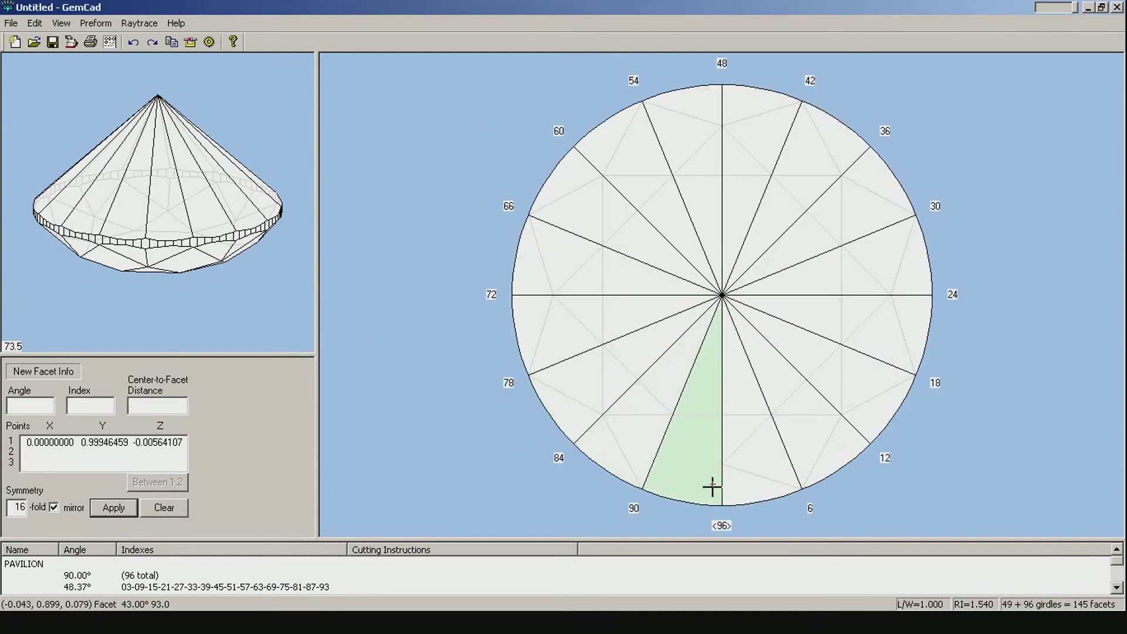
Cut the pavilion mains at index 0 through a point about 0.39 along the index 6 edge, using 8-fold symmetry without mirror
click(771, 413)
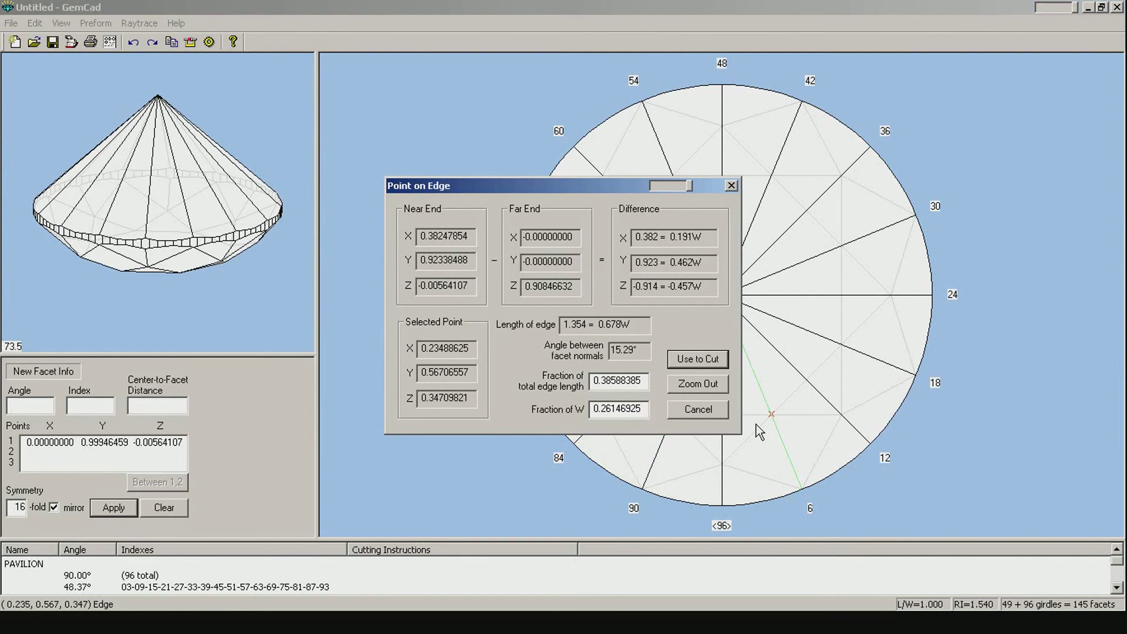
click(696, 360)
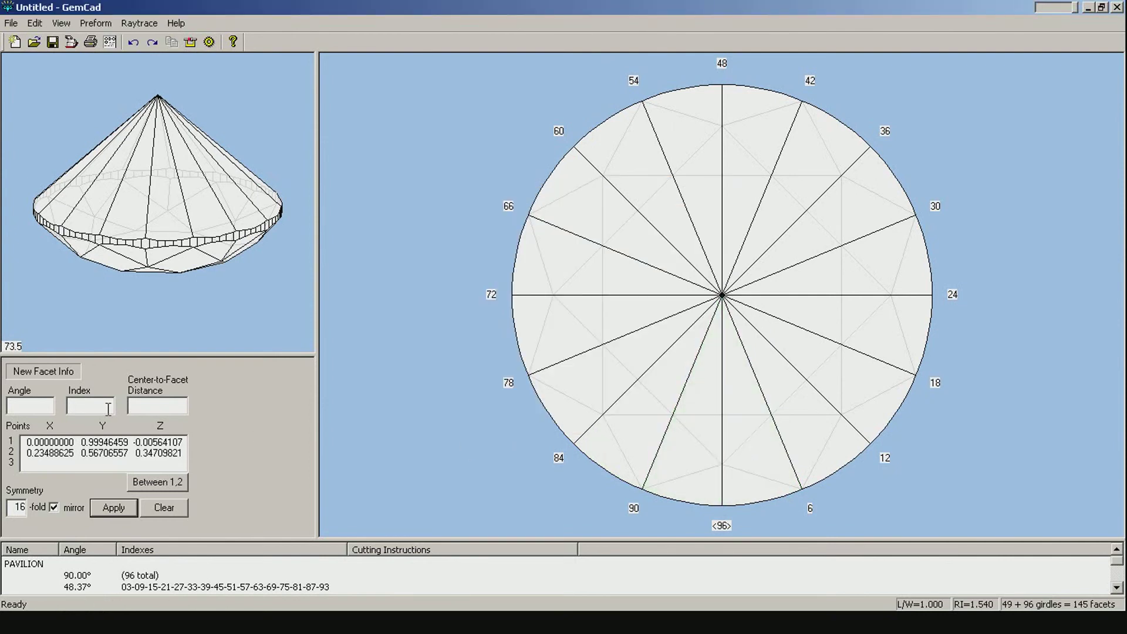
key(Return)
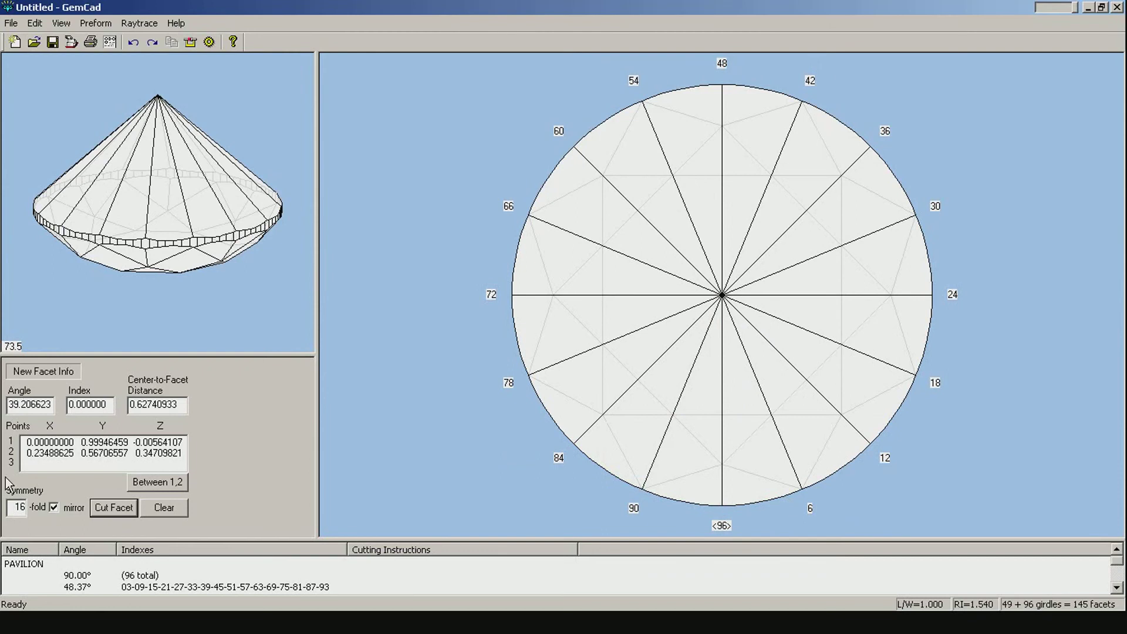
click(53, 507)
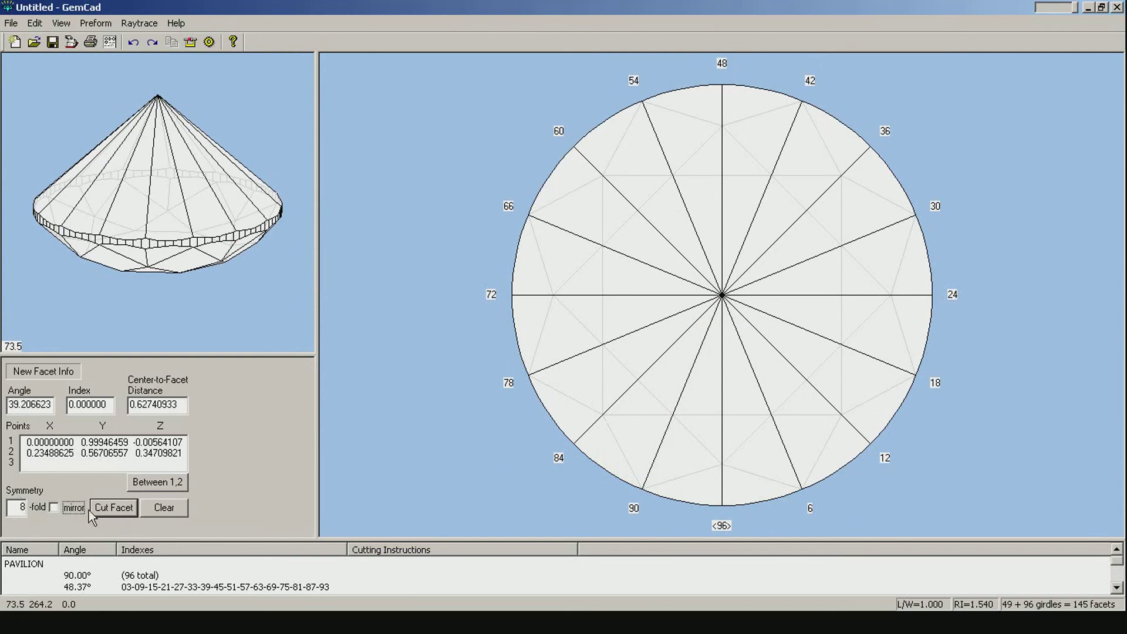
click(118, 508)
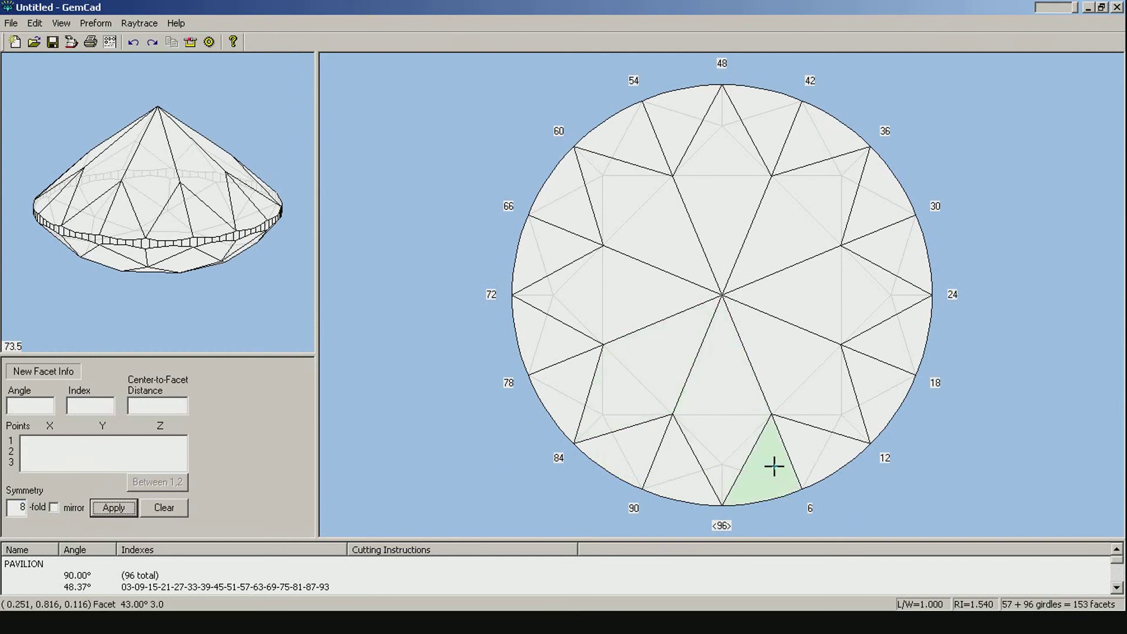
Set the pavilion main tier's angle to 42° and return to the full four-view display
click(724, 415)
double_click(541, 409)
text(42)
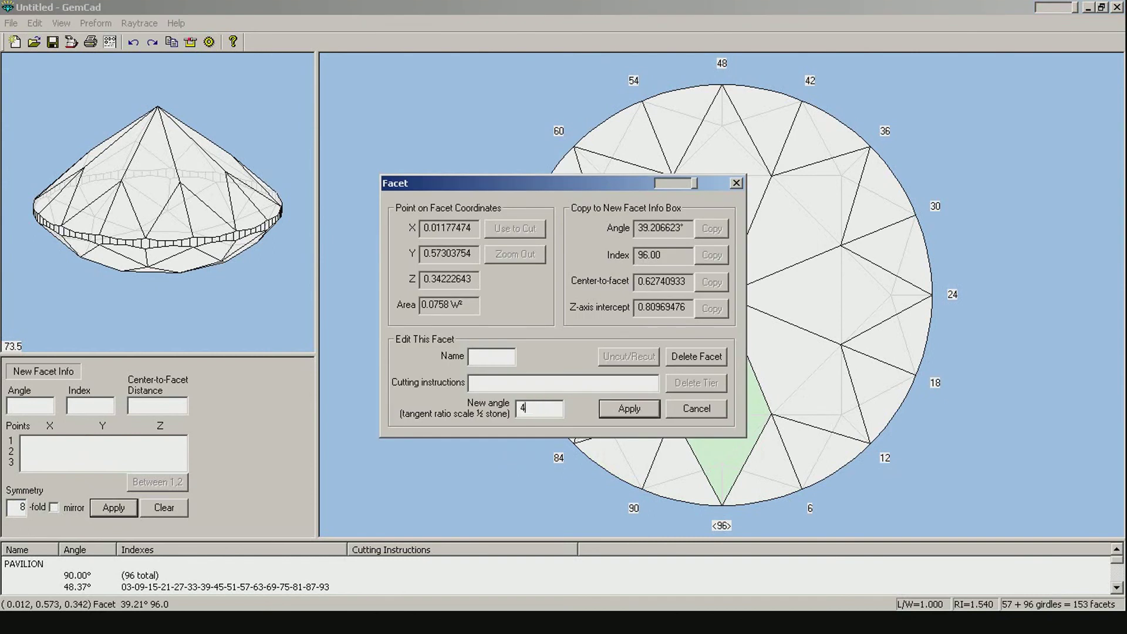
key(Return)
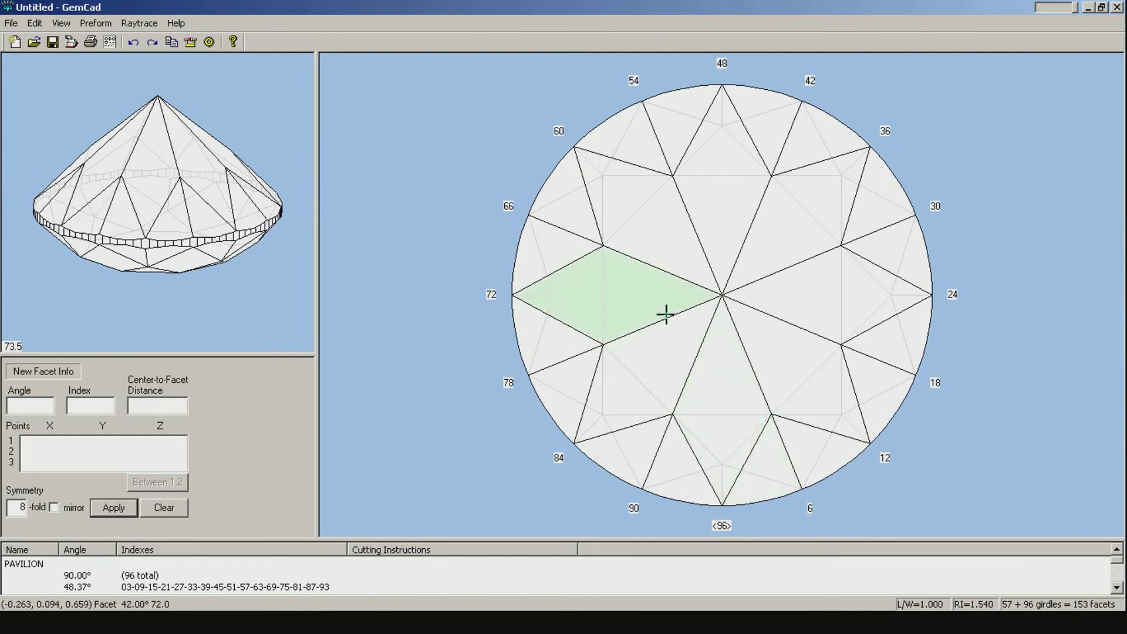
click(656, 263)
click(523, 260)
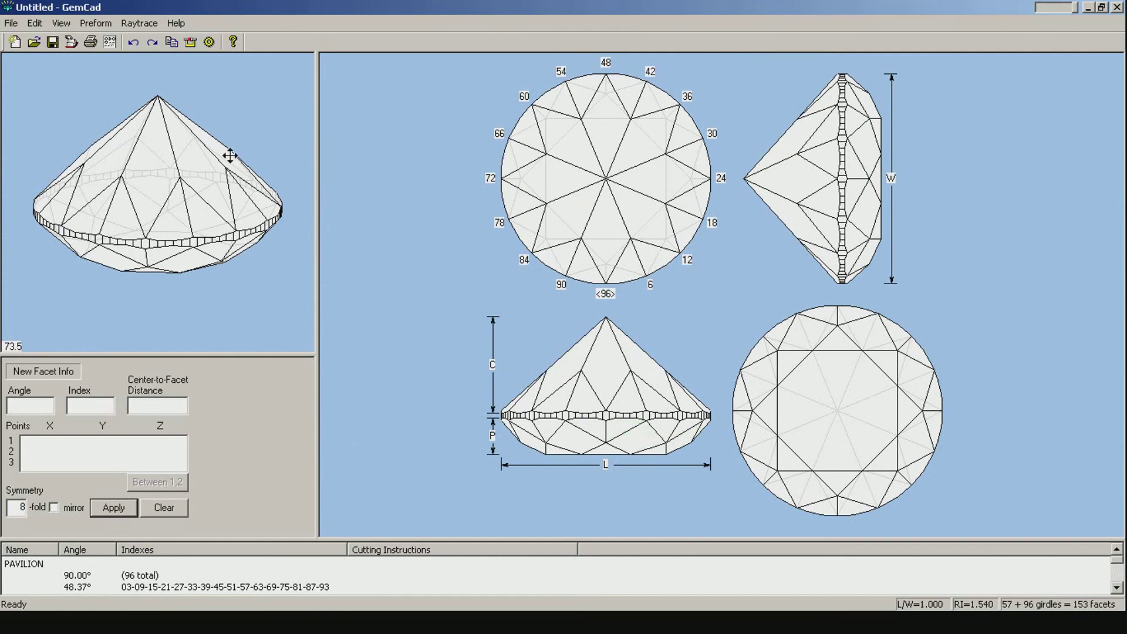
Cut an 8-fold unmirrored tier at index 3 through the index 96 girdle meet and a point near the culet on the mains' shared edge
click(190, 42)
drag(223, 260, 114, 171)
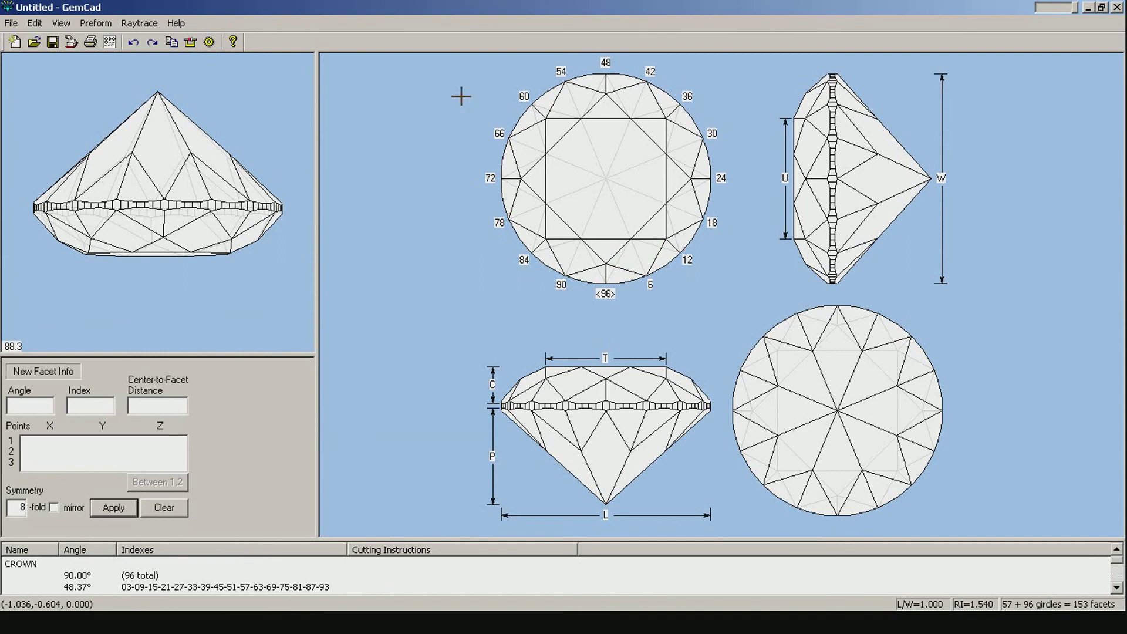
click(191, 43)
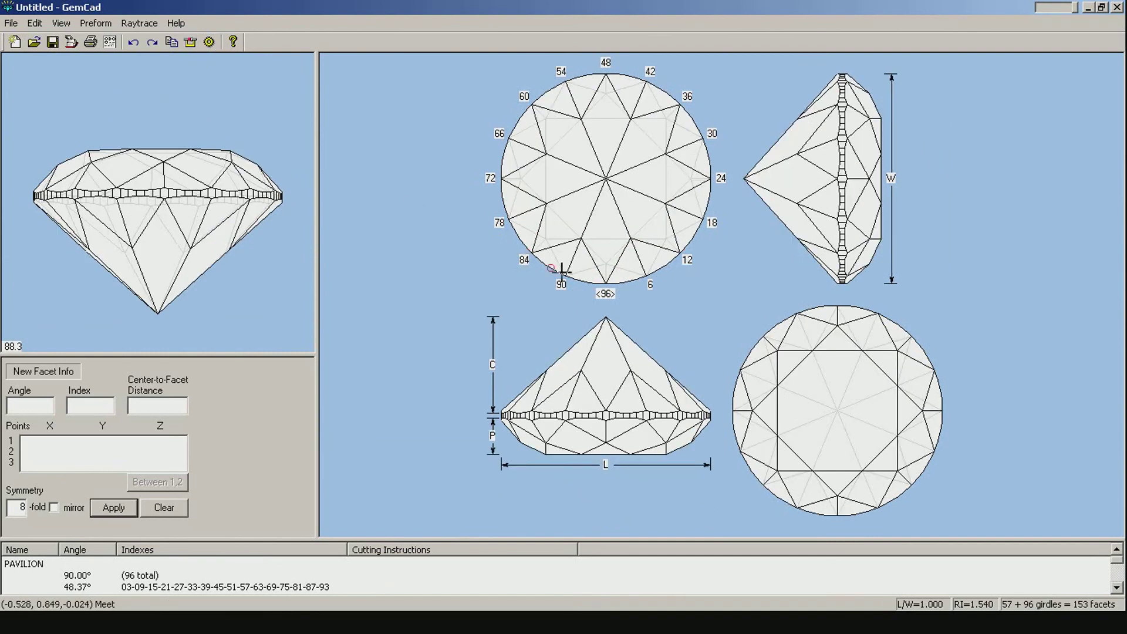
click(606, 283)
click(615, 294)
click(626, 268)
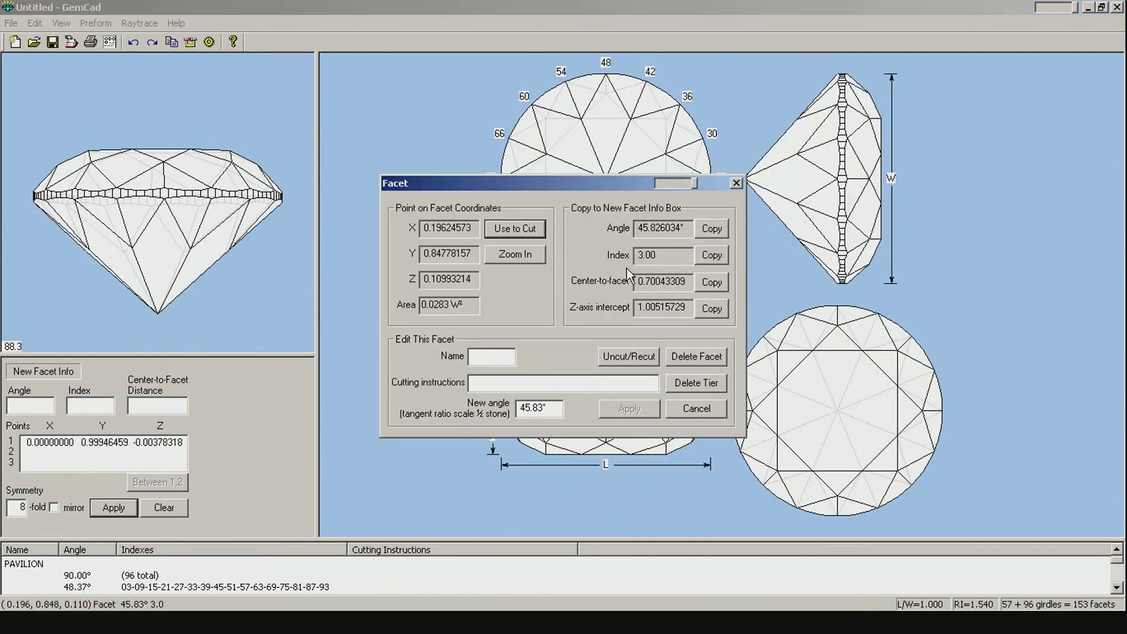
click(710, 256)
click(698, 412)
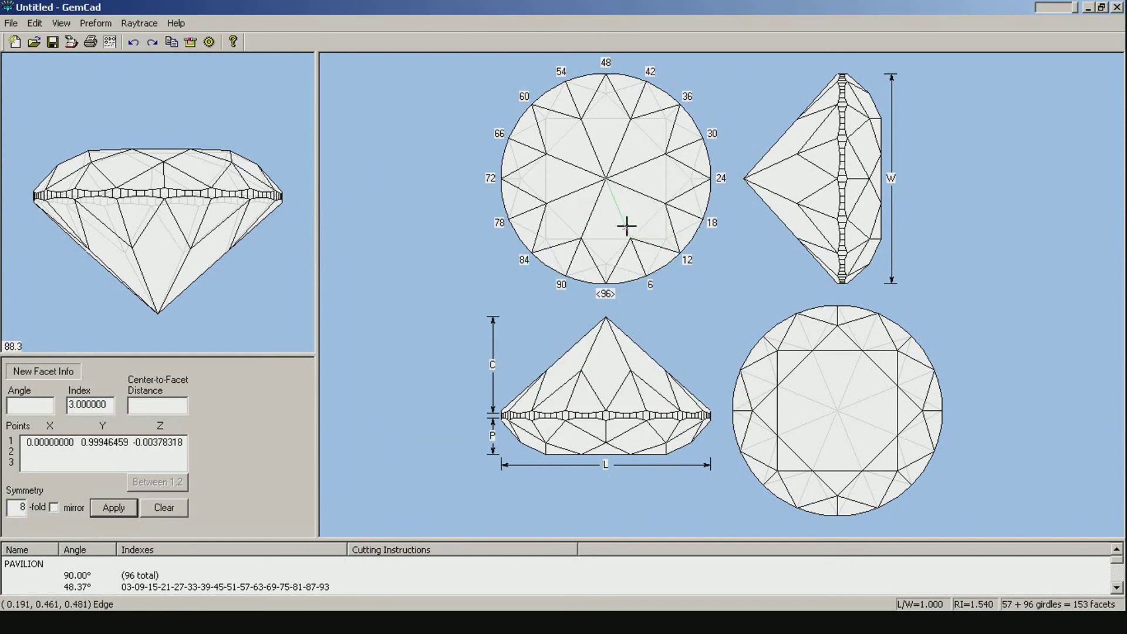
click(620, 214)
click(702, 359)
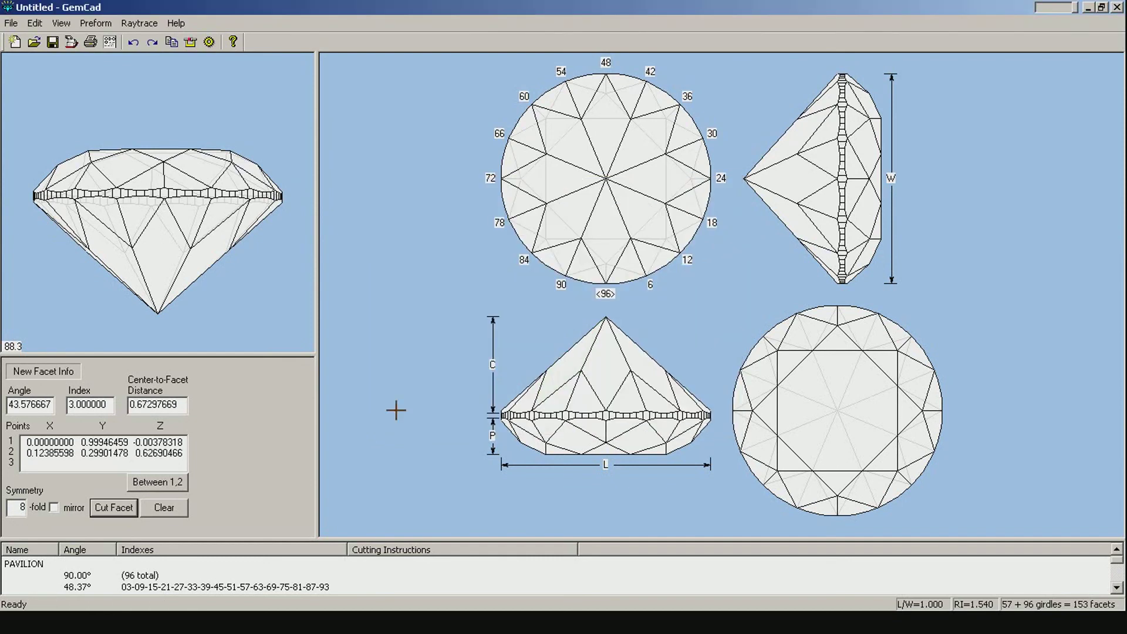
click(113, 508)
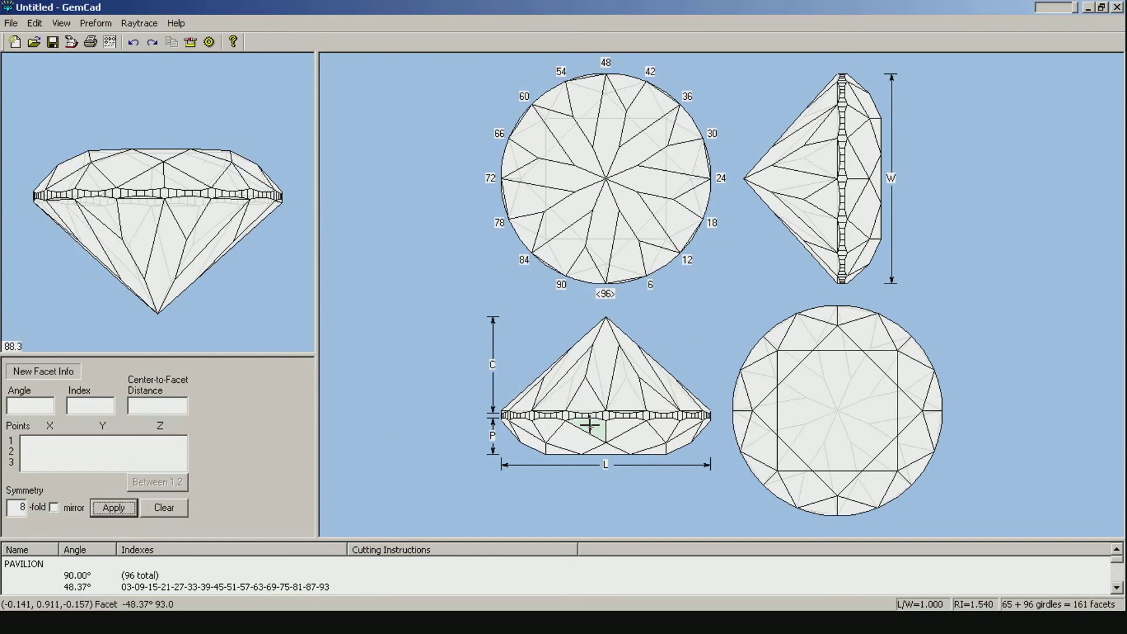
Copy the angle and index of the new index 3 pavilion facet and uncut its tier
click(624, 396)
click(709, 258)
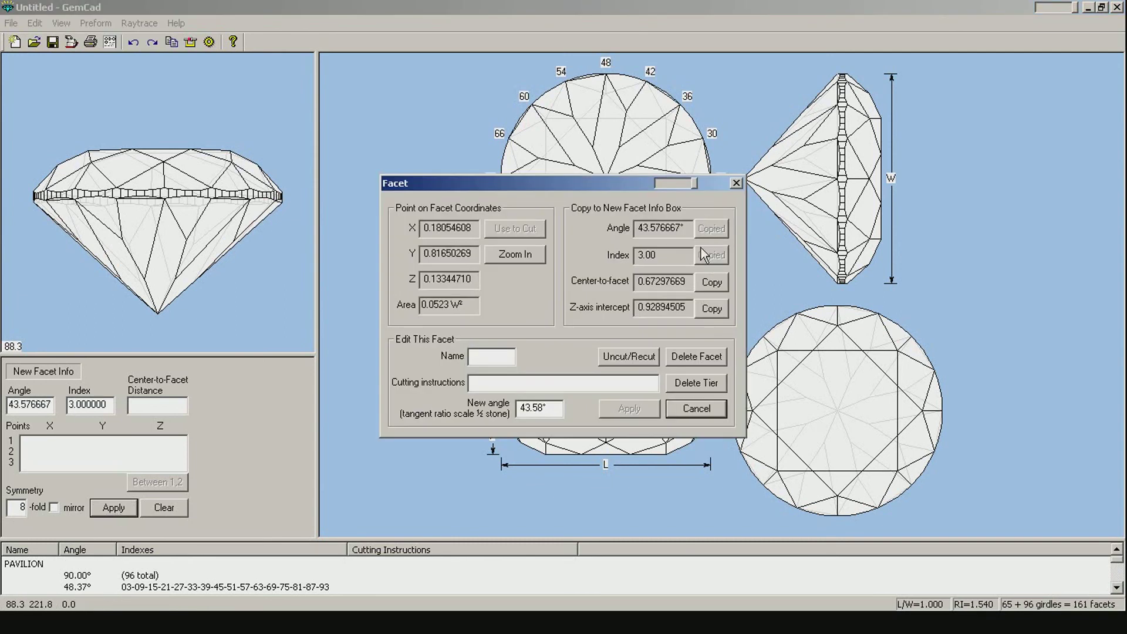
click(646, 359)
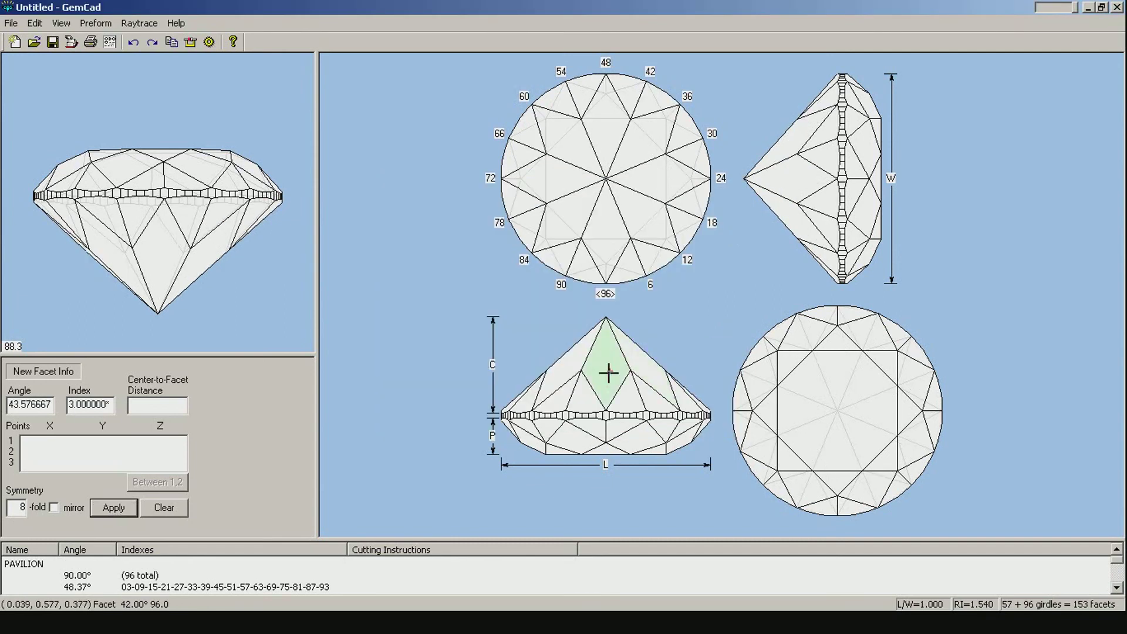
Uncut the old index 3 break tier and recut it at the copied angle through the index 96 girdle meet with 8-fold mirror symmetry
click(606, 411)
click(622, 288)
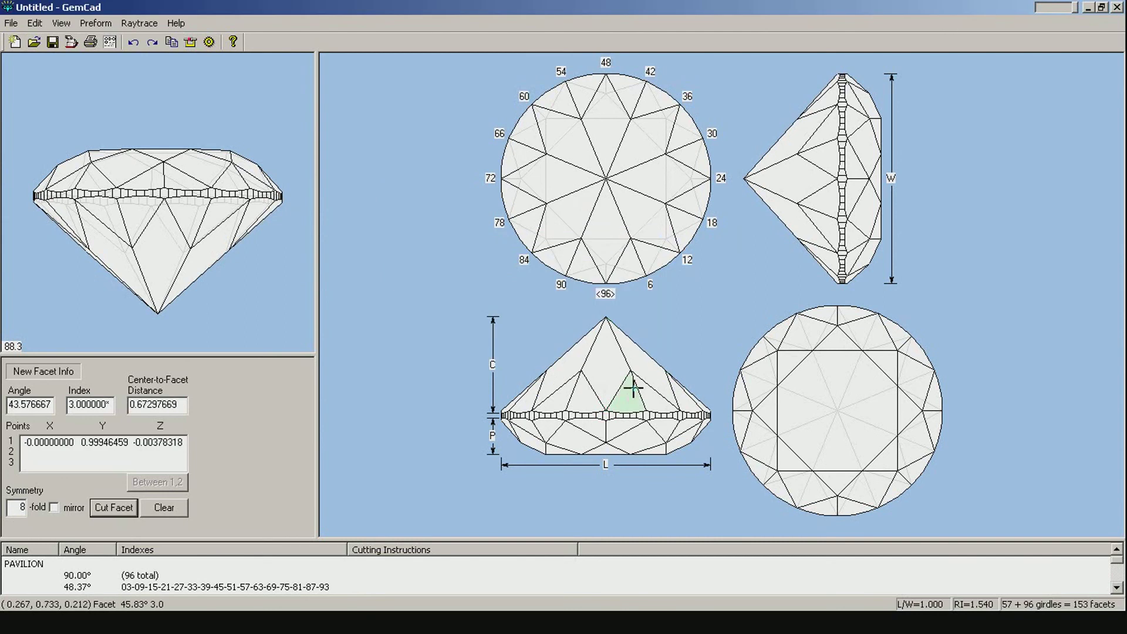
click(621, 363)
click(622, 358)
click(74, 508)
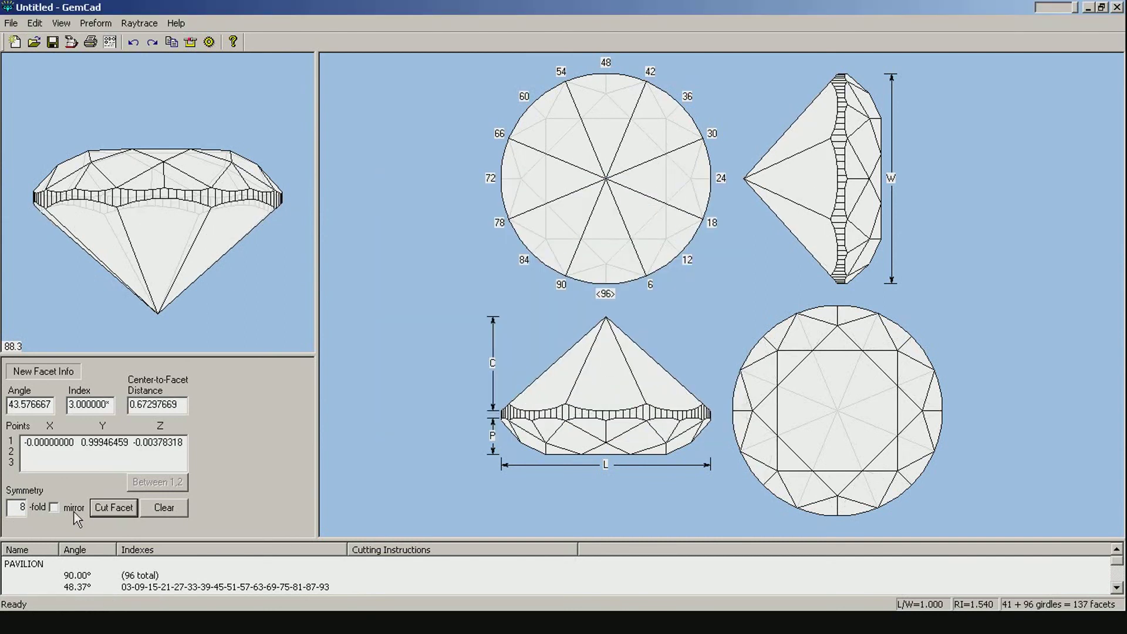
click(110, 508)
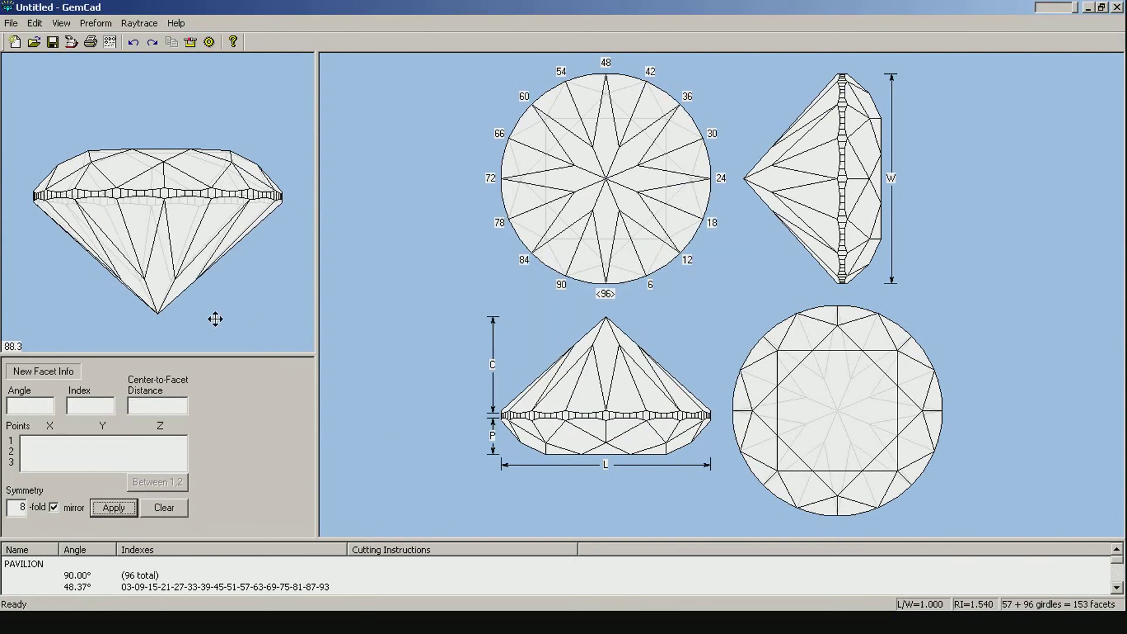
Use the girdle meets at index 96 and index 6 as the two cut points for a new girdle facet
drag(156, 294, 216, 203)
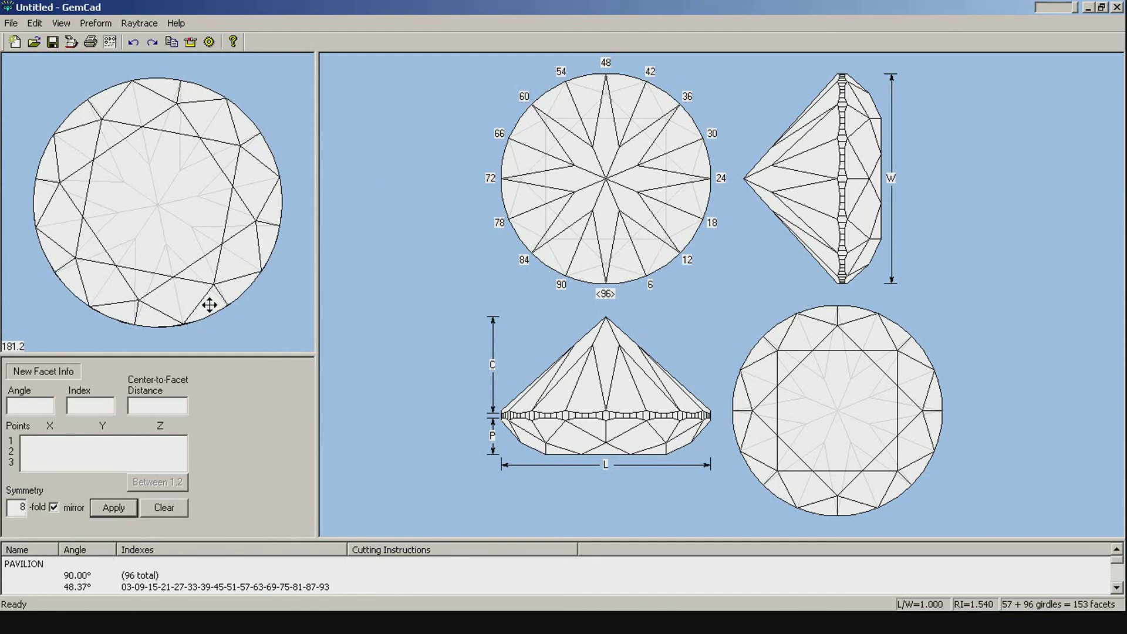
drag(199, 267, 232, 142)
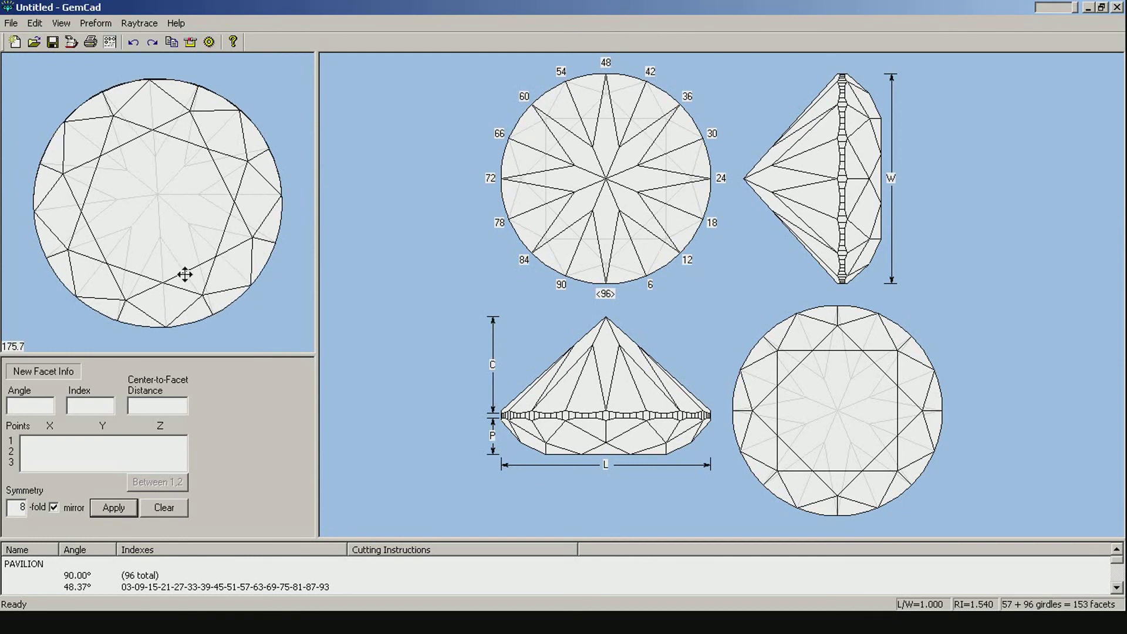
drag(183, 272, 191, 277)
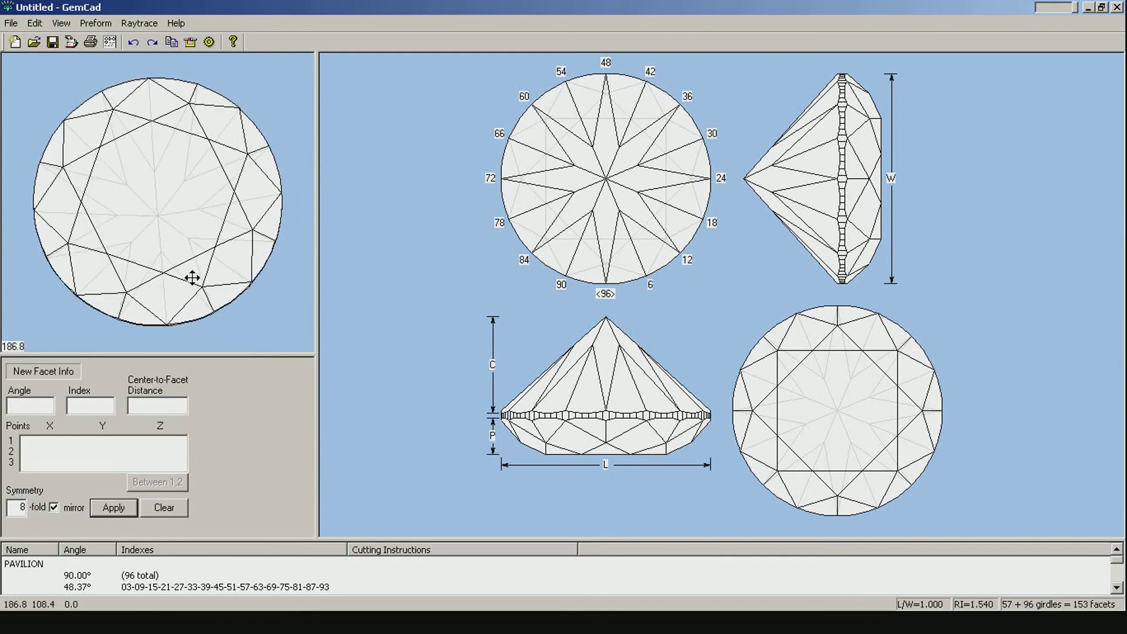
click(606, 282)
click(619, 286)
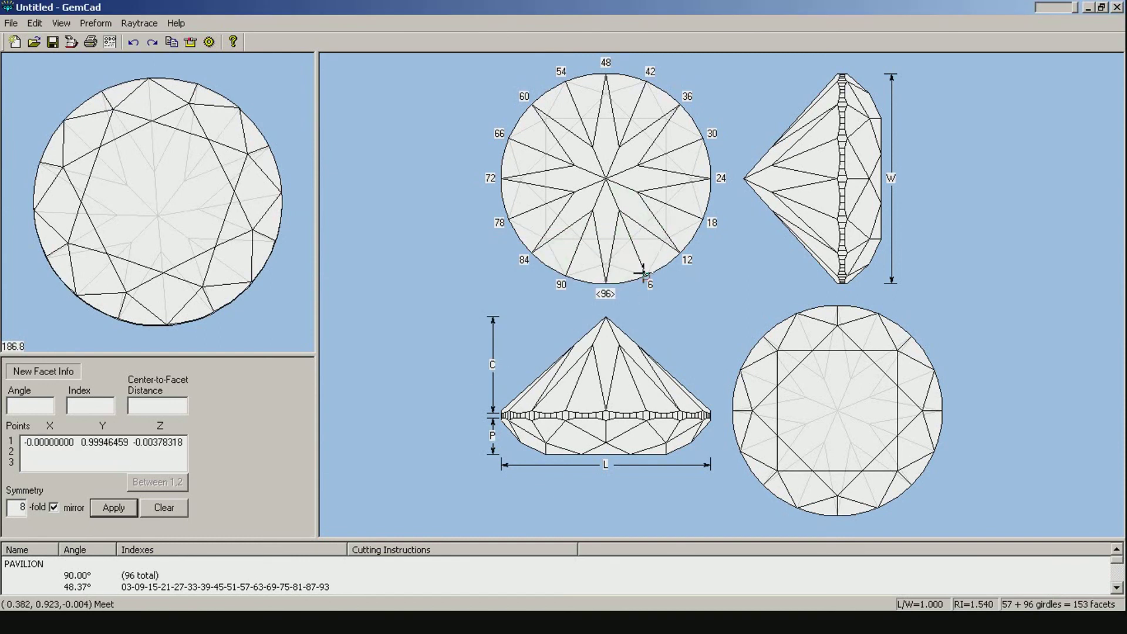
click(644, 276)
click(628, 297)
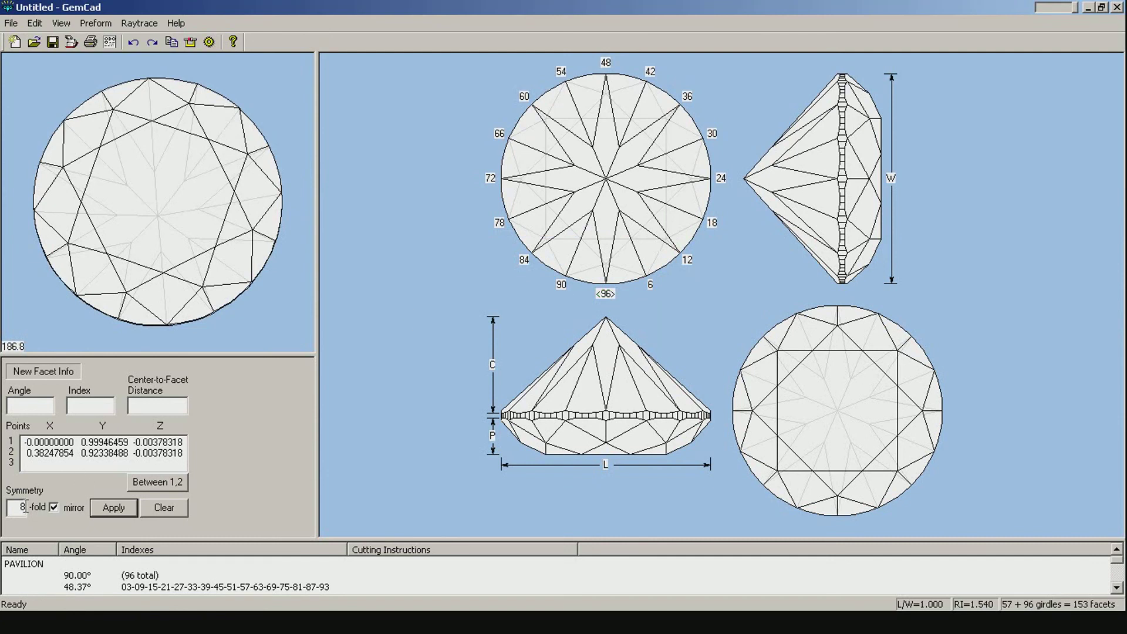
Cut a 90° girdle tier at index 3 through the point between both meets with 16-fold symmetry, without keeping the cut-off facets as preform
text(16)
click(26, 404)
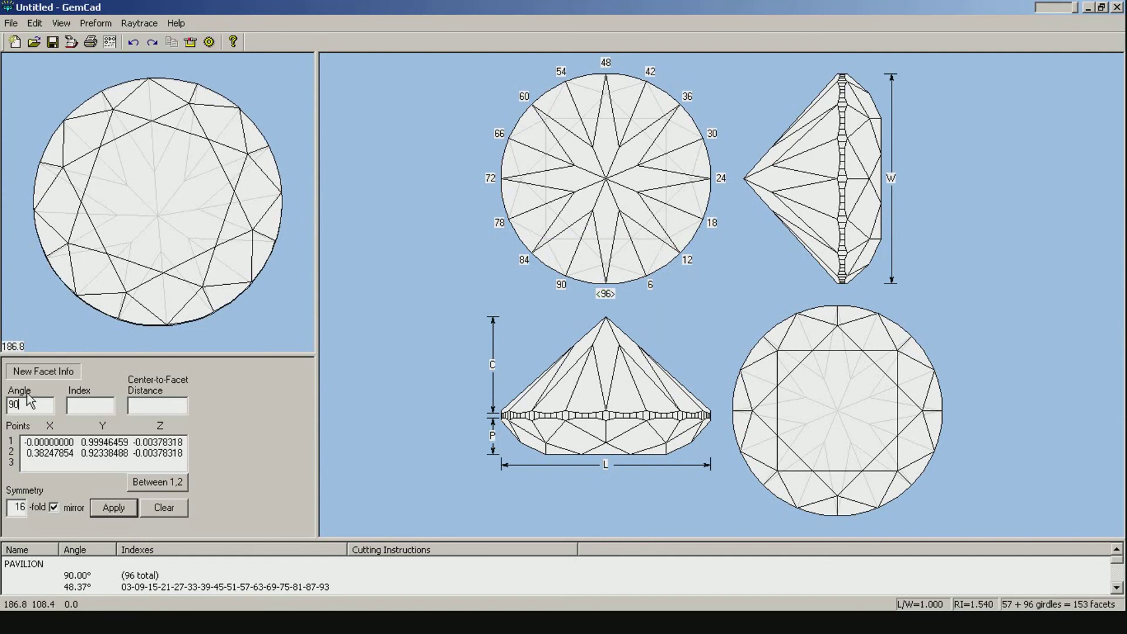
text(90)
key(Return)
click(122, 508)
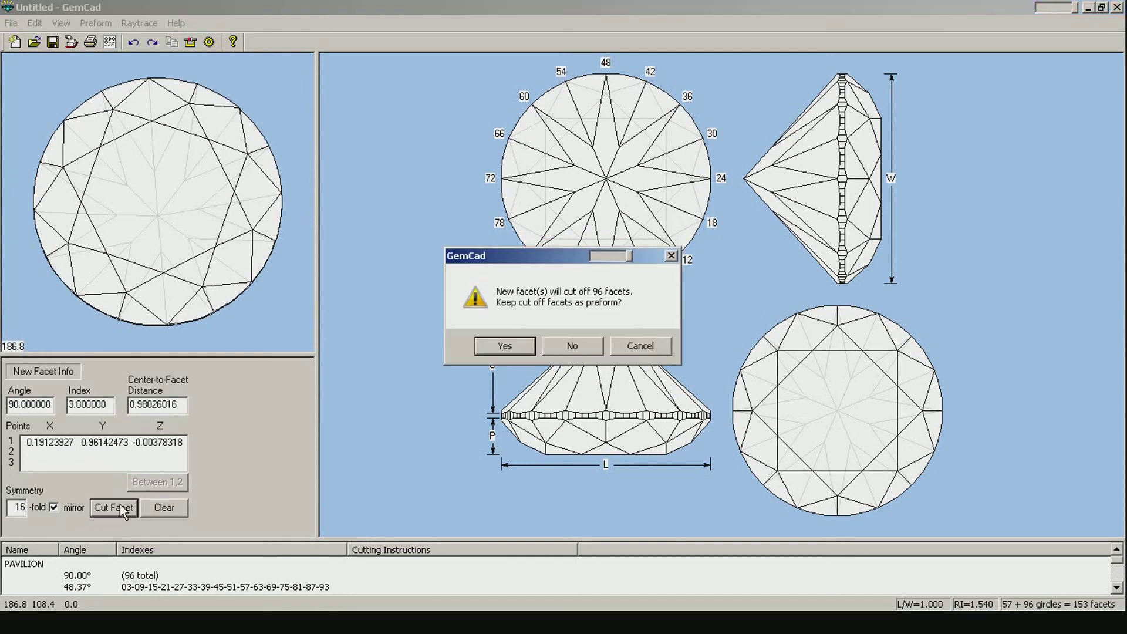
click(572, 346)
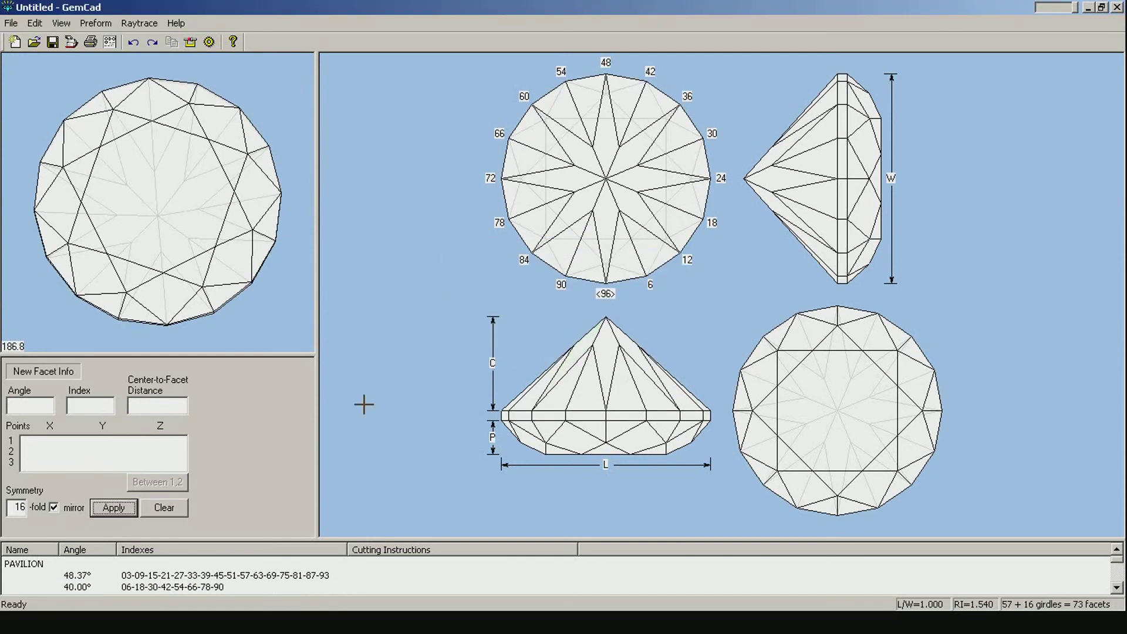